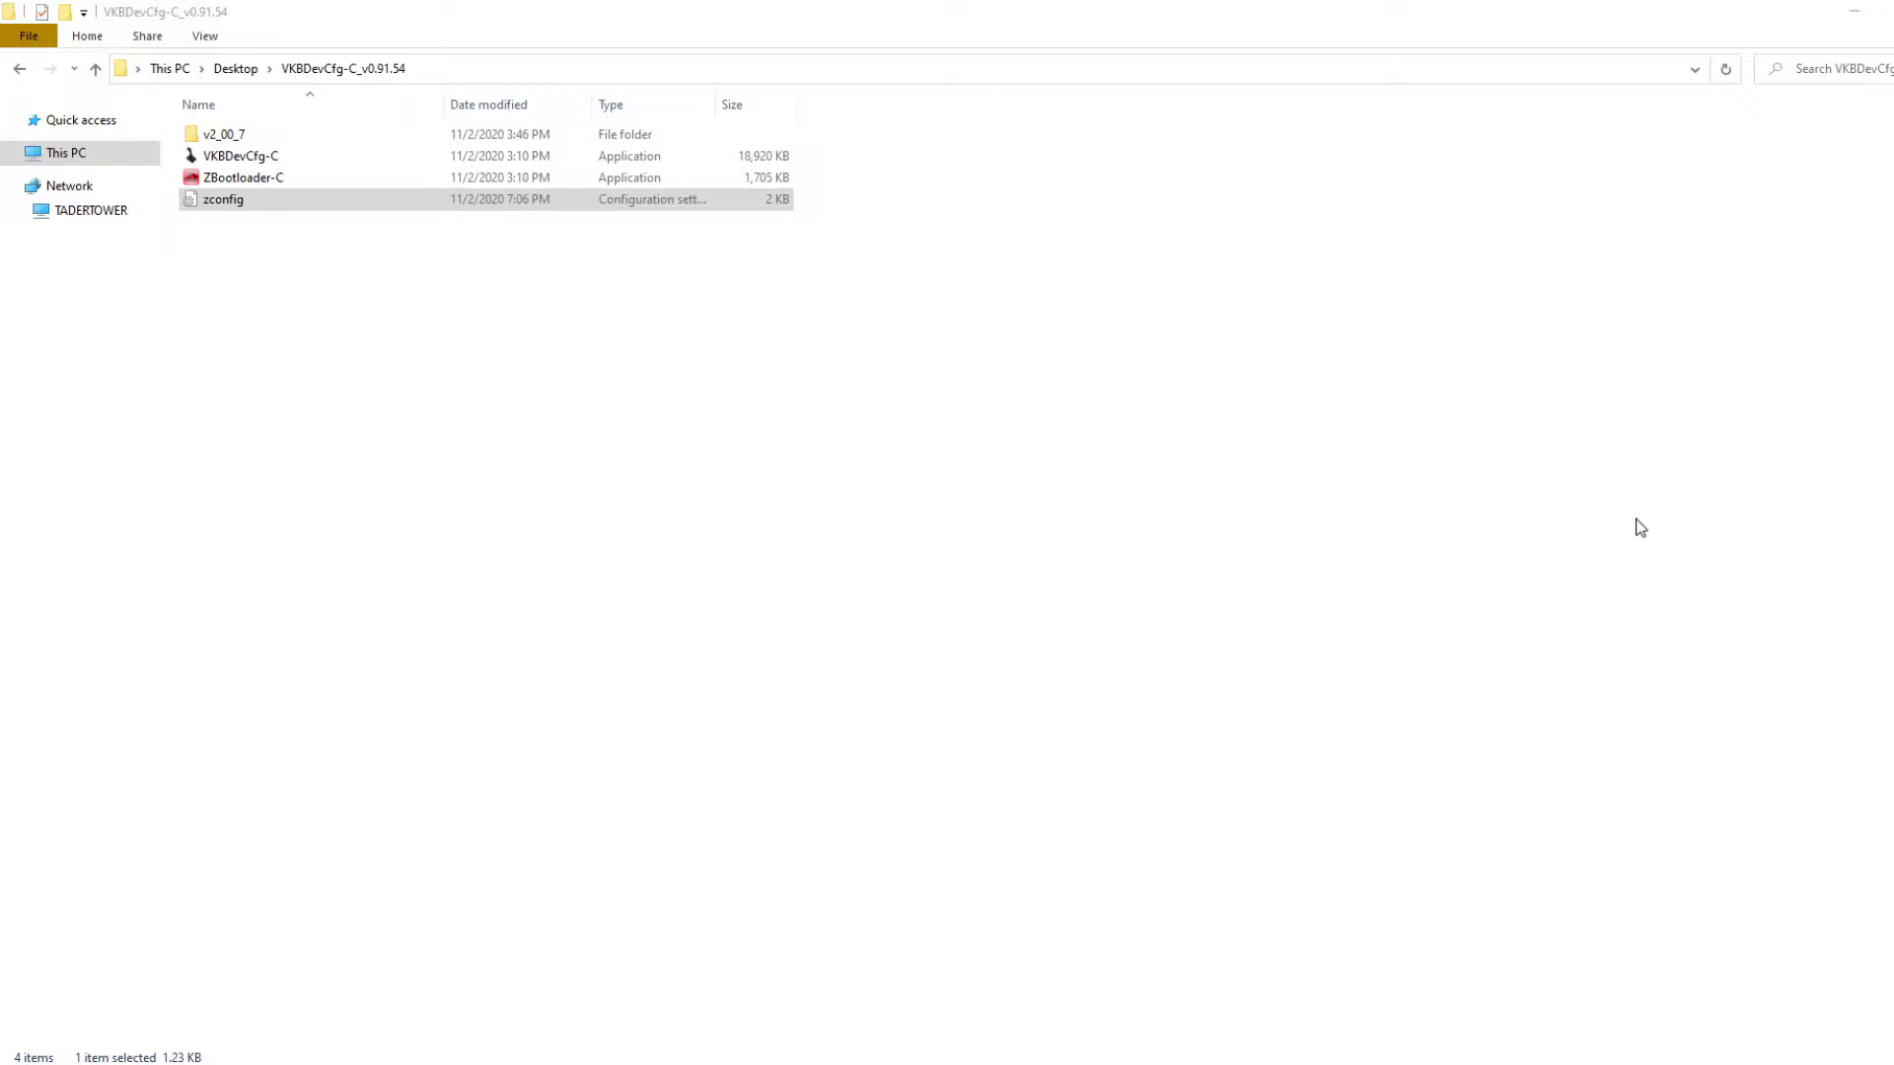
Open the zconfig file in Notepad, check the User entry in its [User] section, and close the file.
left_click(316, 206)
double_click(319, 209)
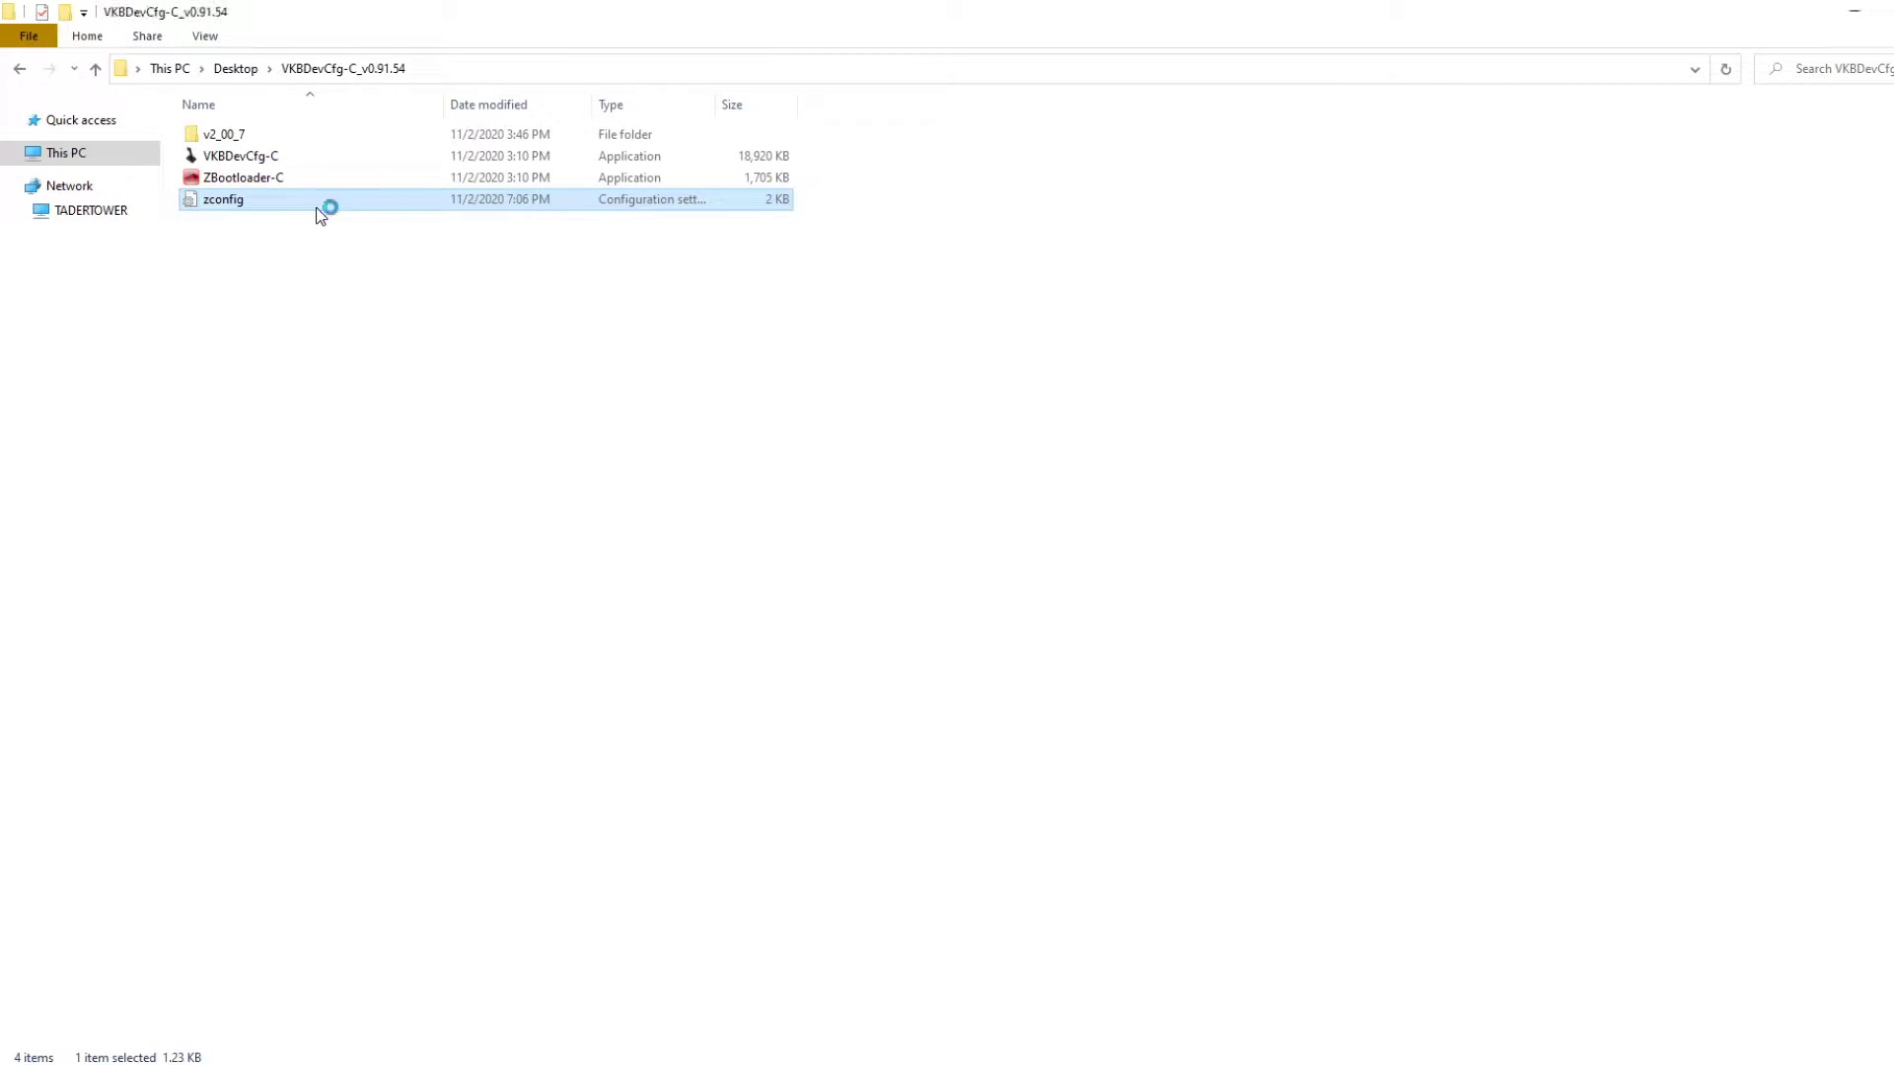
scroll(597, 608, "down", 17)
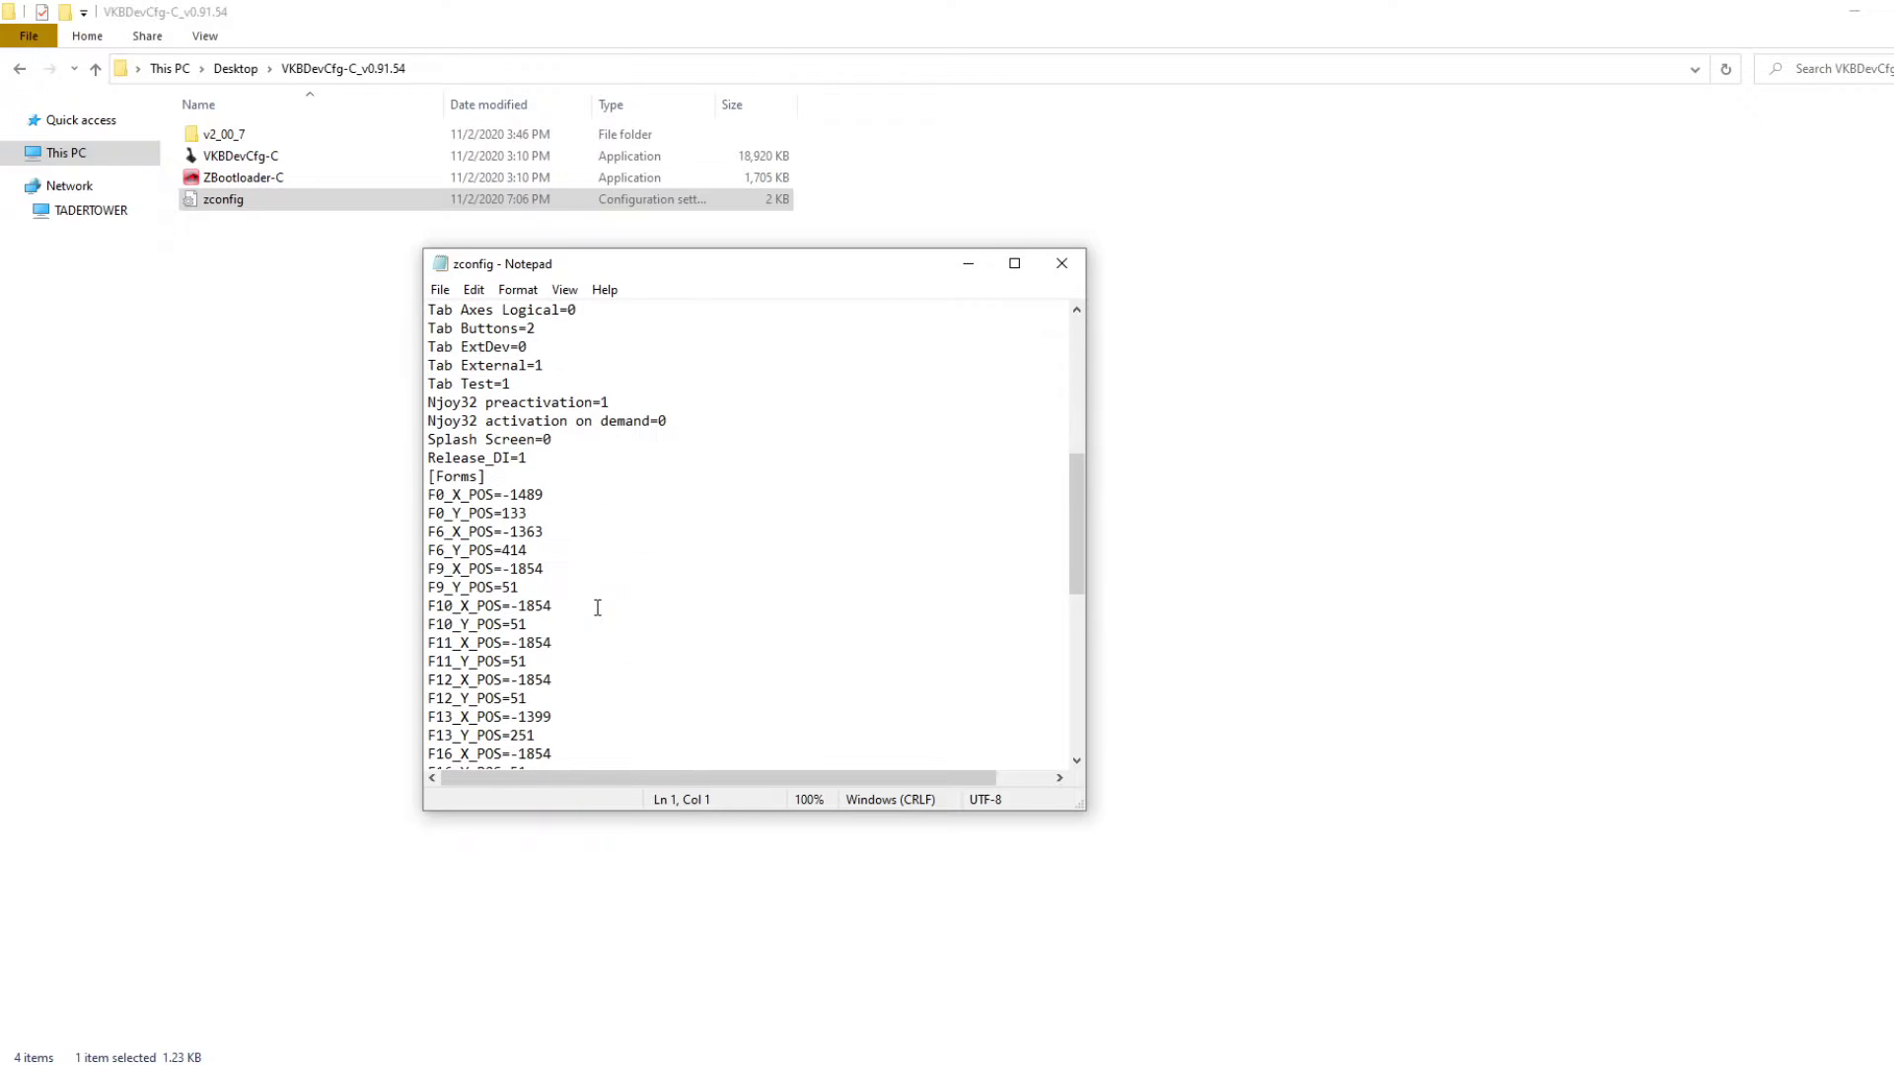
left_click(549, 681)
left_click_drag(549, 680, 405, 680)
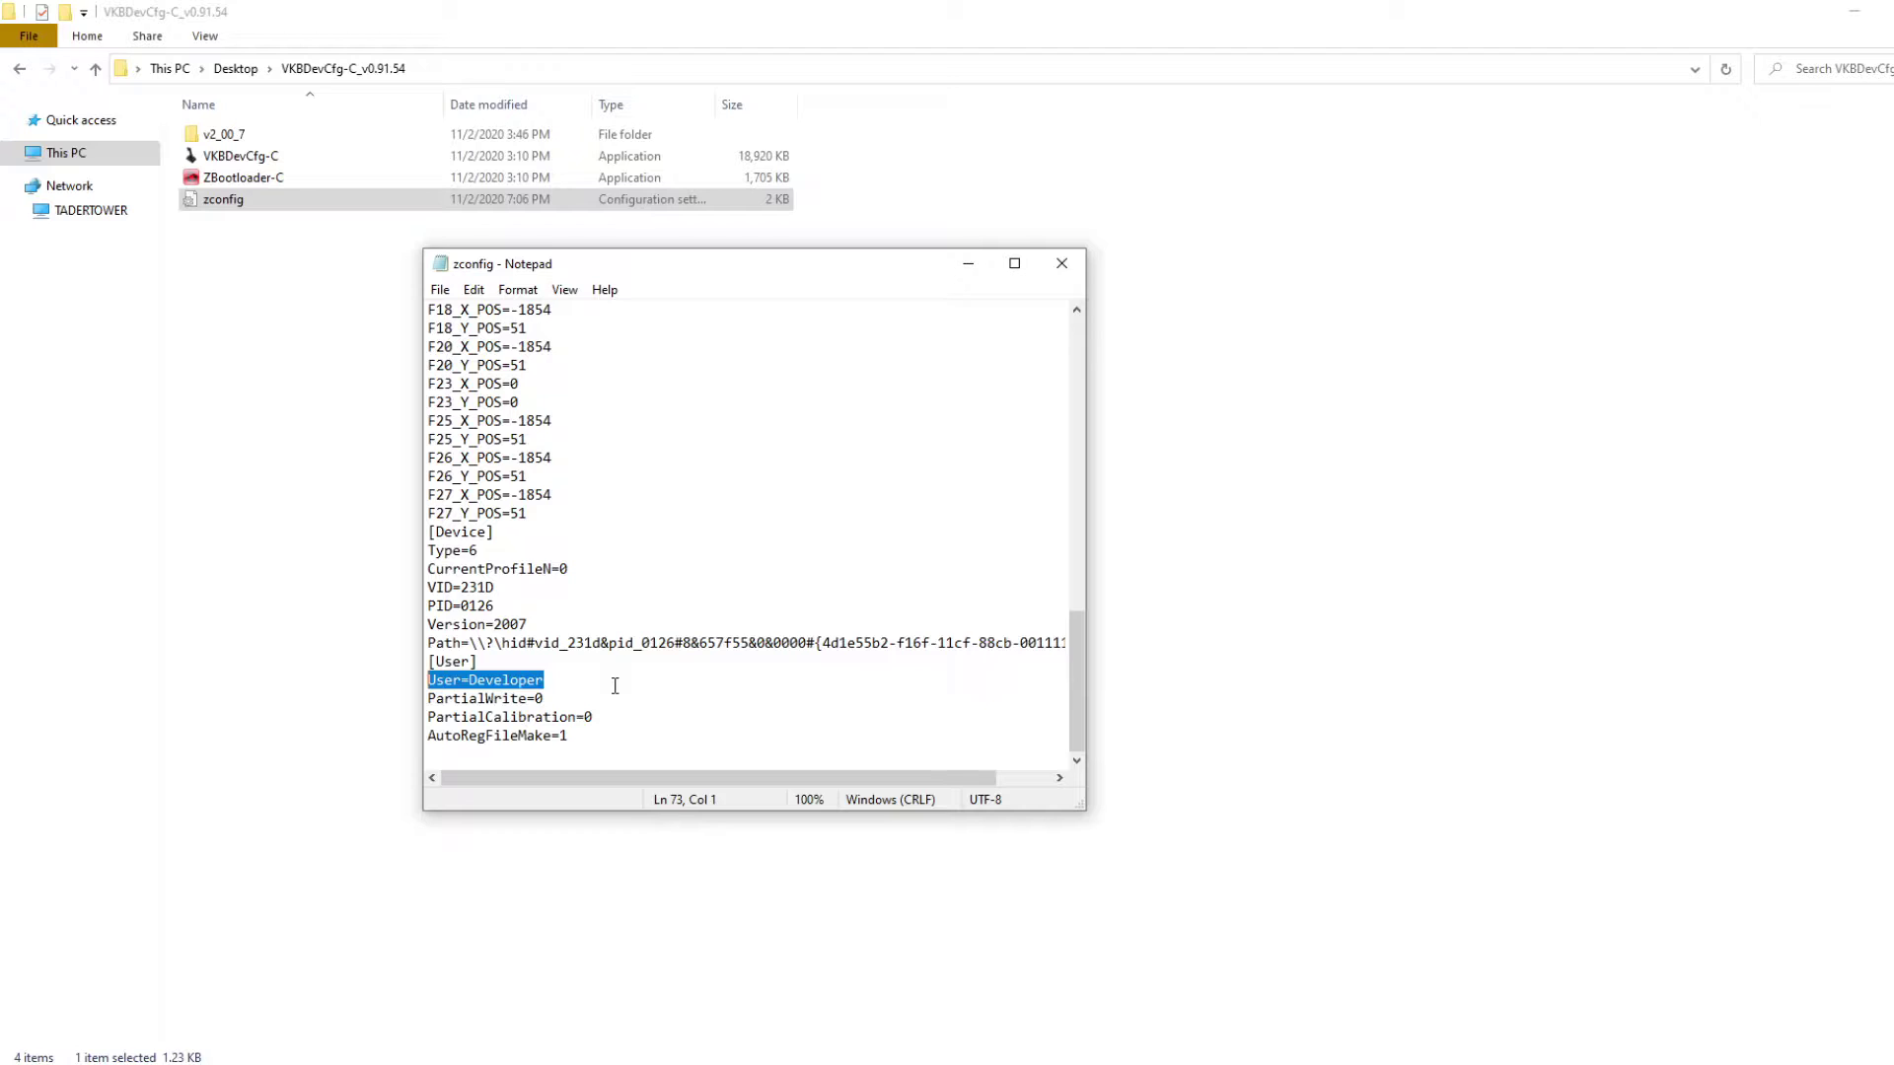
left_click(1061, 263)
Launch VKBDevCfg-C and examine the mappings of buttons 14, 15 and 16 in the logical and physical layers.
double_click(277, 158)
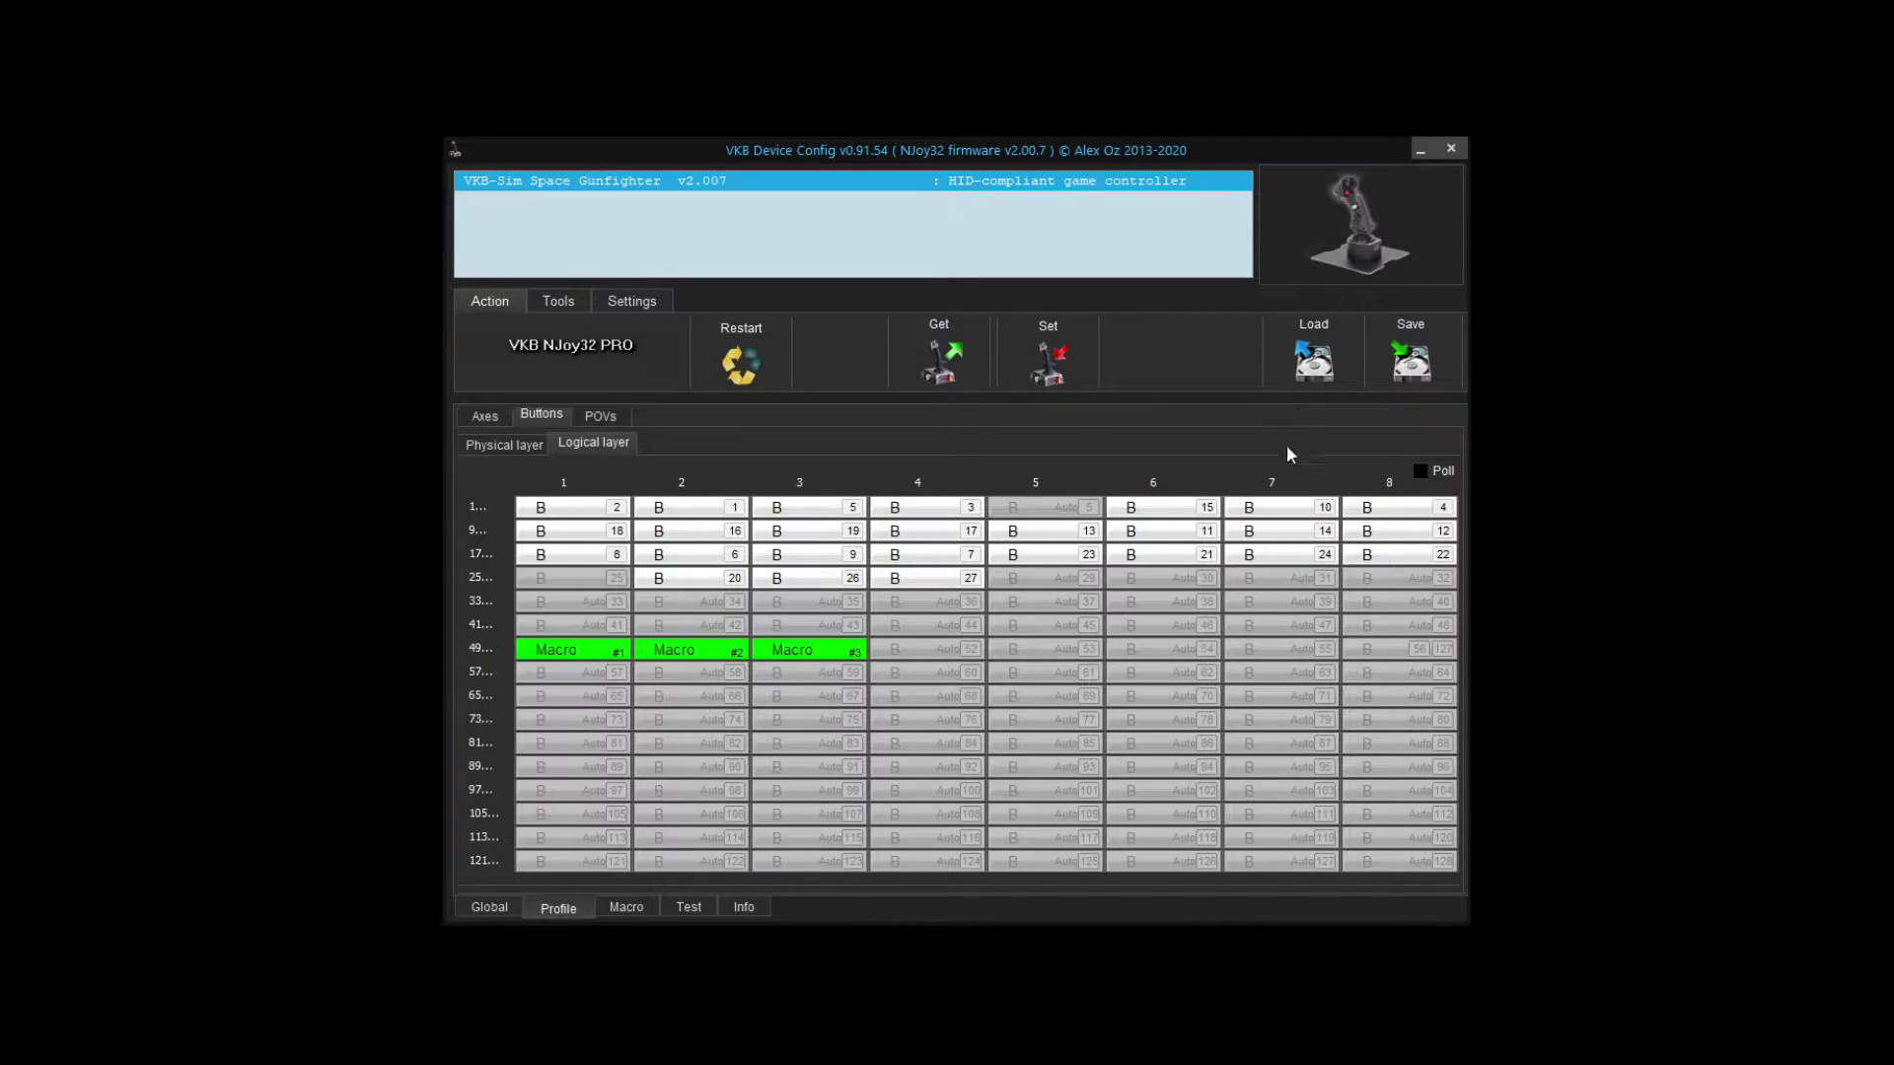
mouse_move(1272, 536)
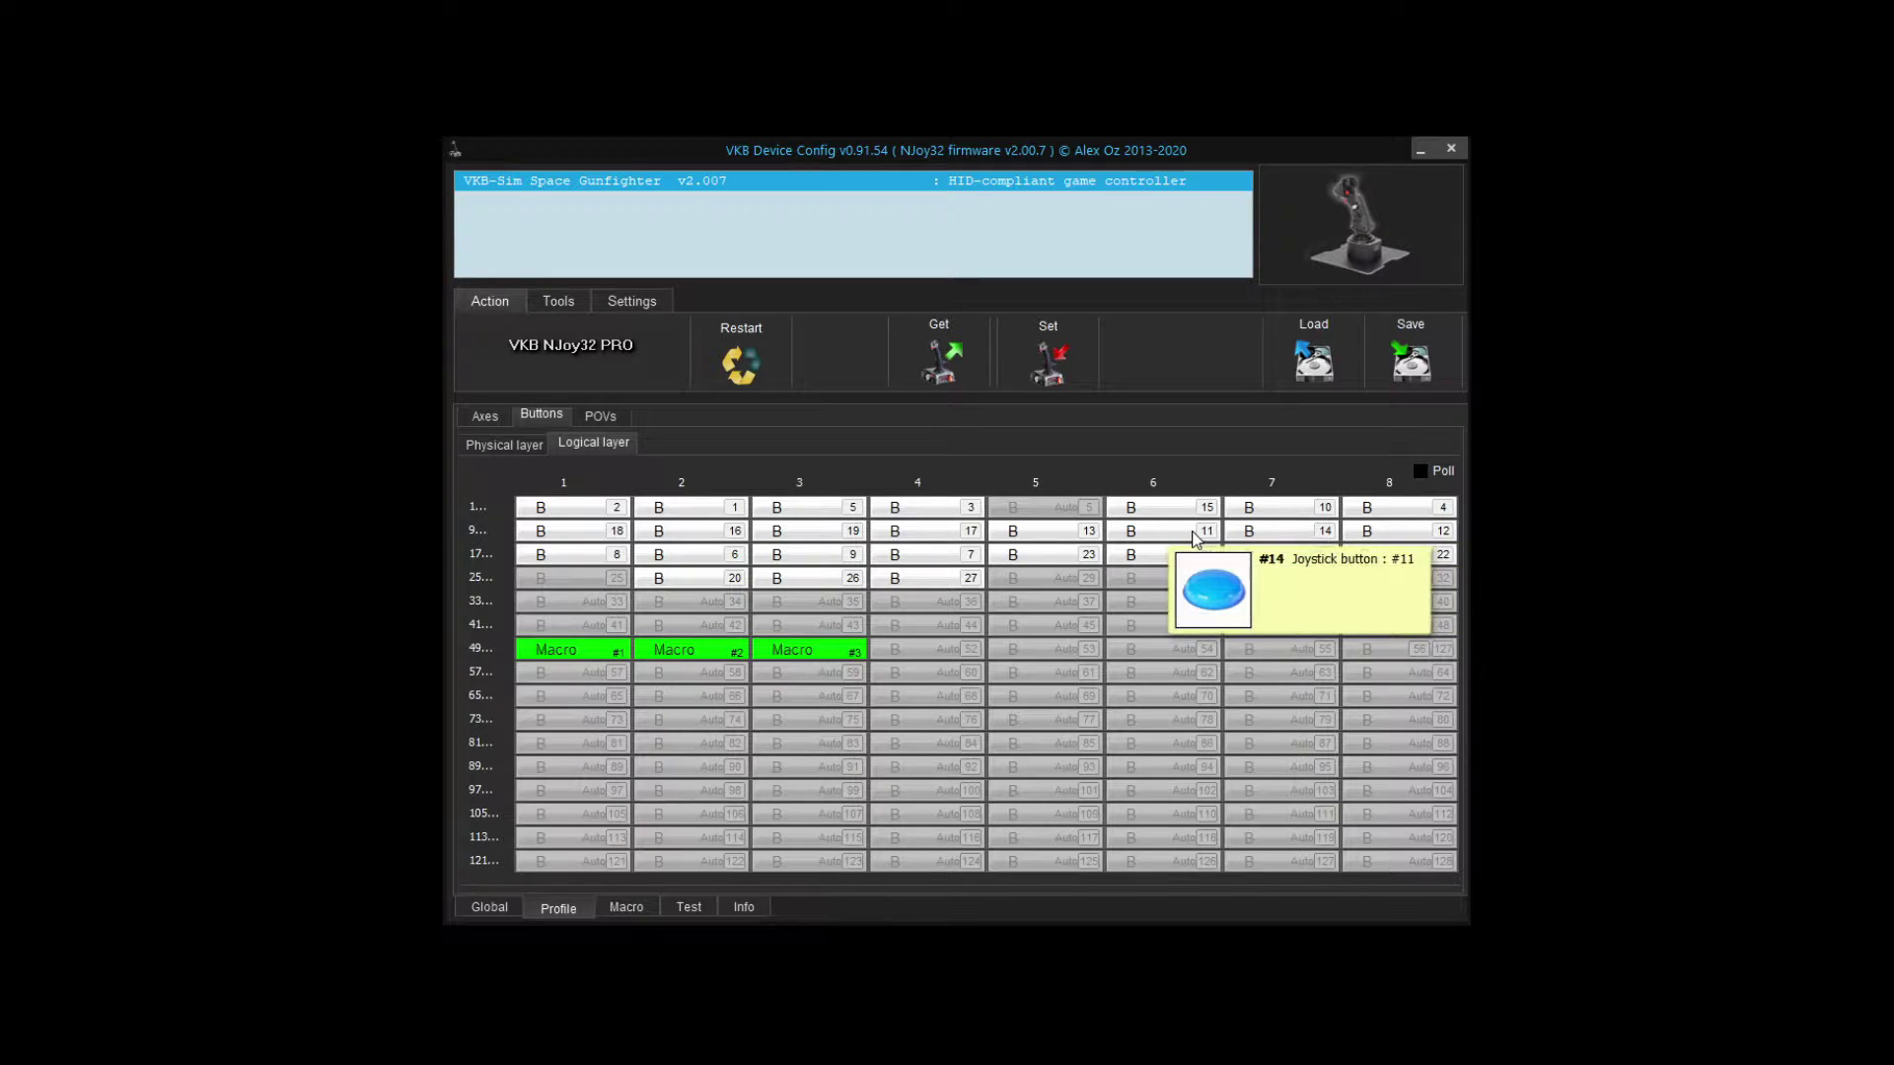
mouse_move(1387, 536)
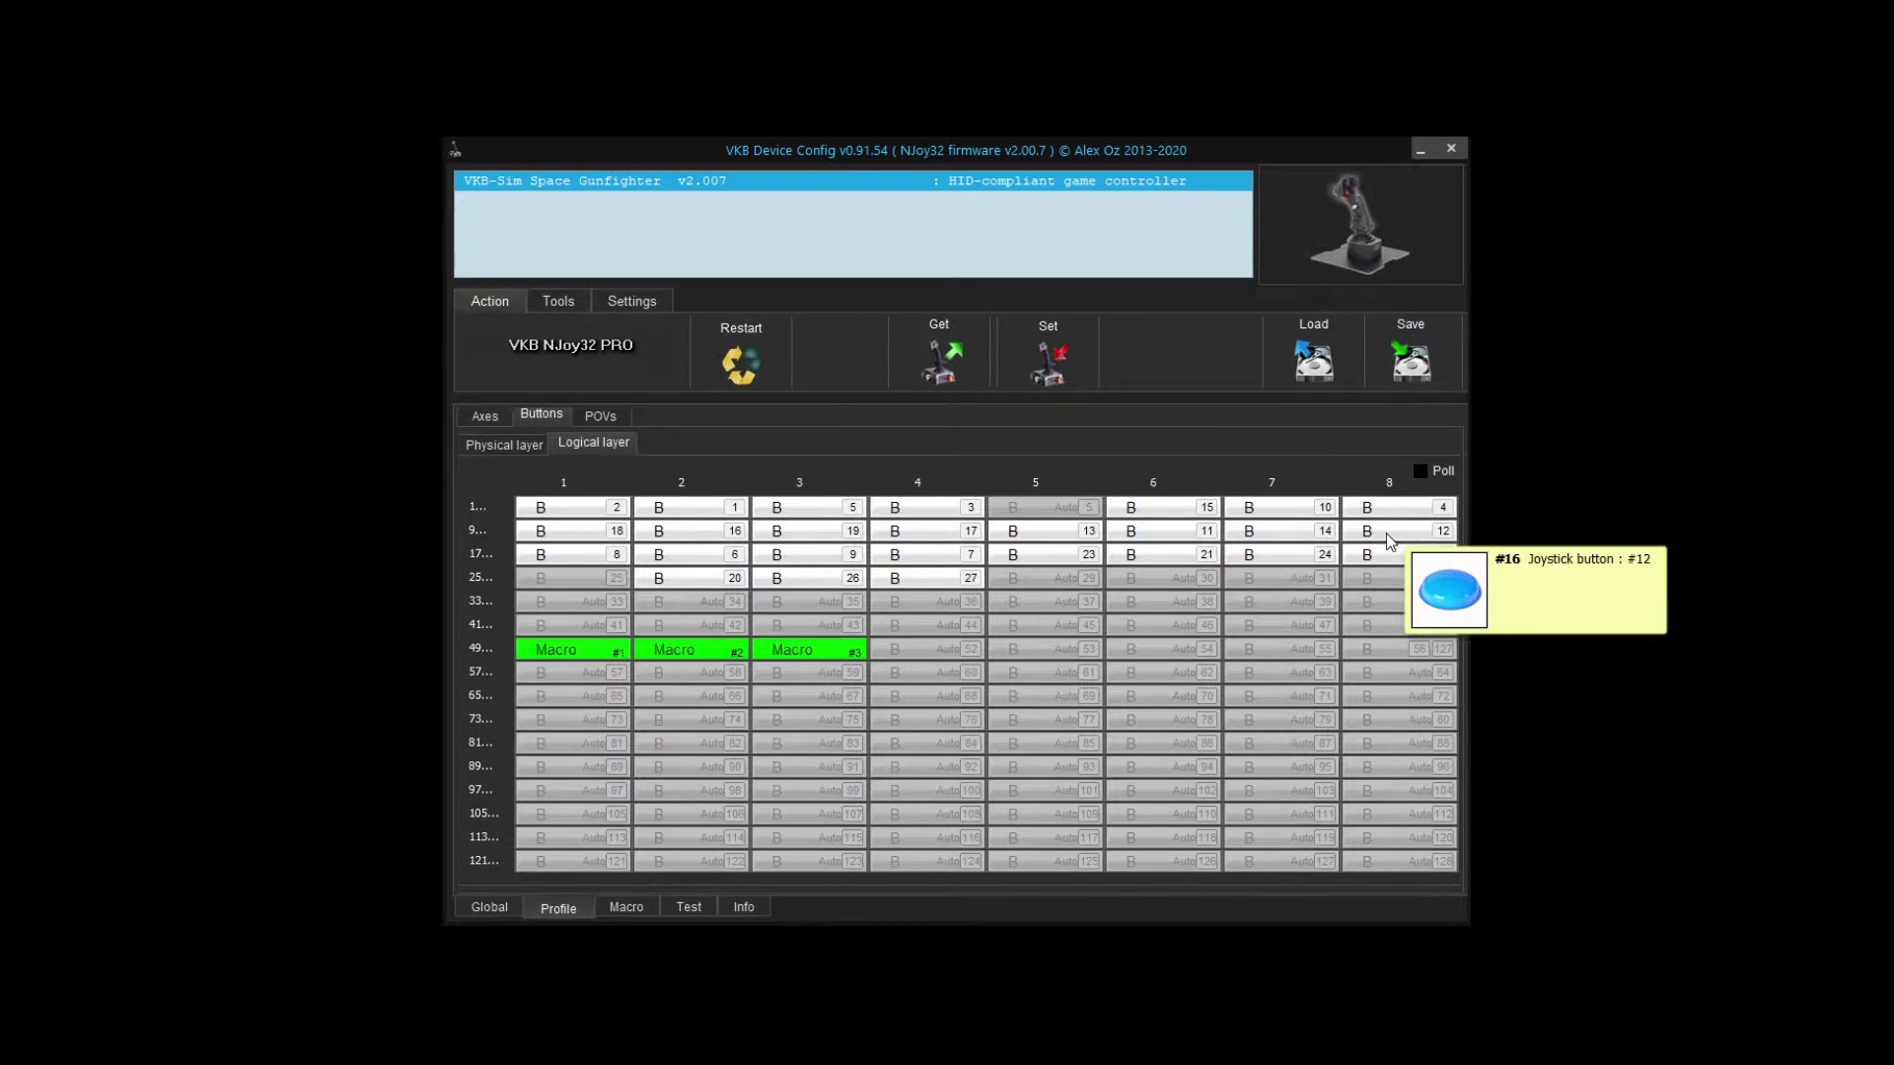
left_click(504, 449)
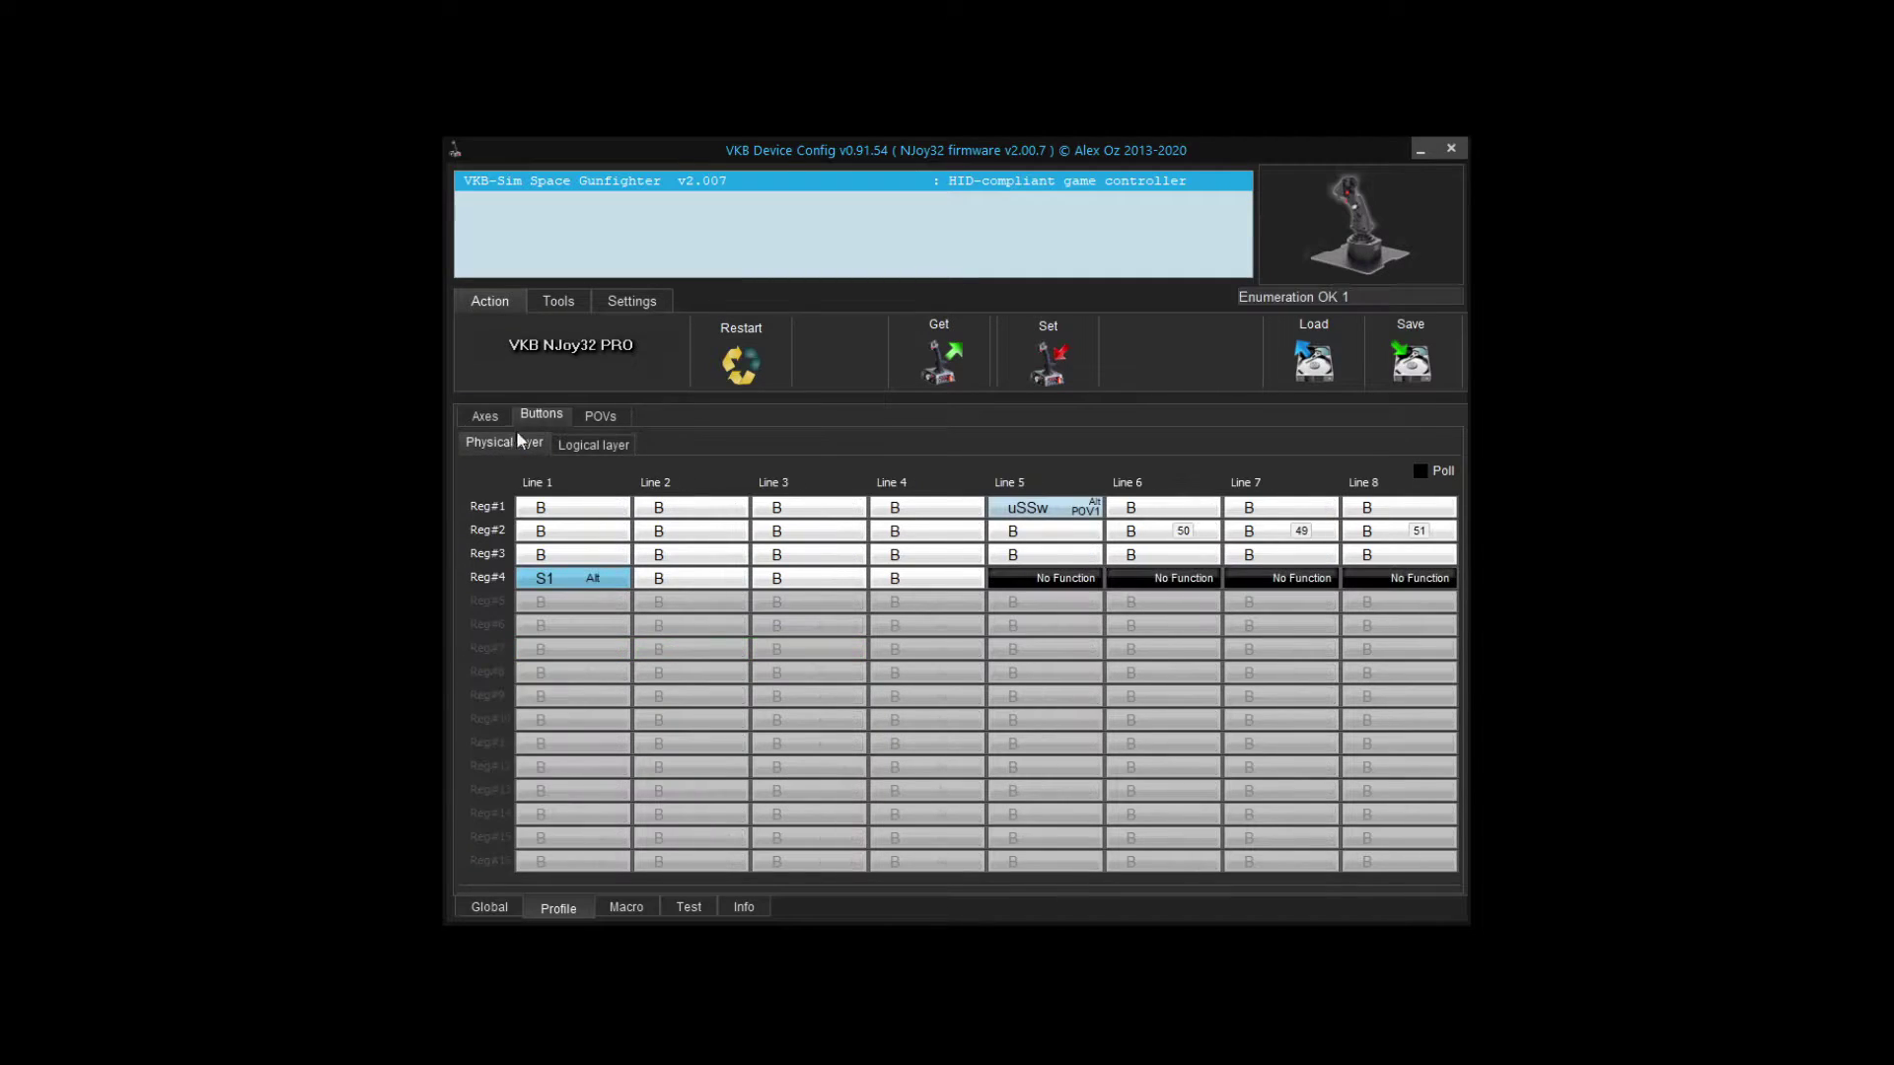
mouse_move(1276, 531)
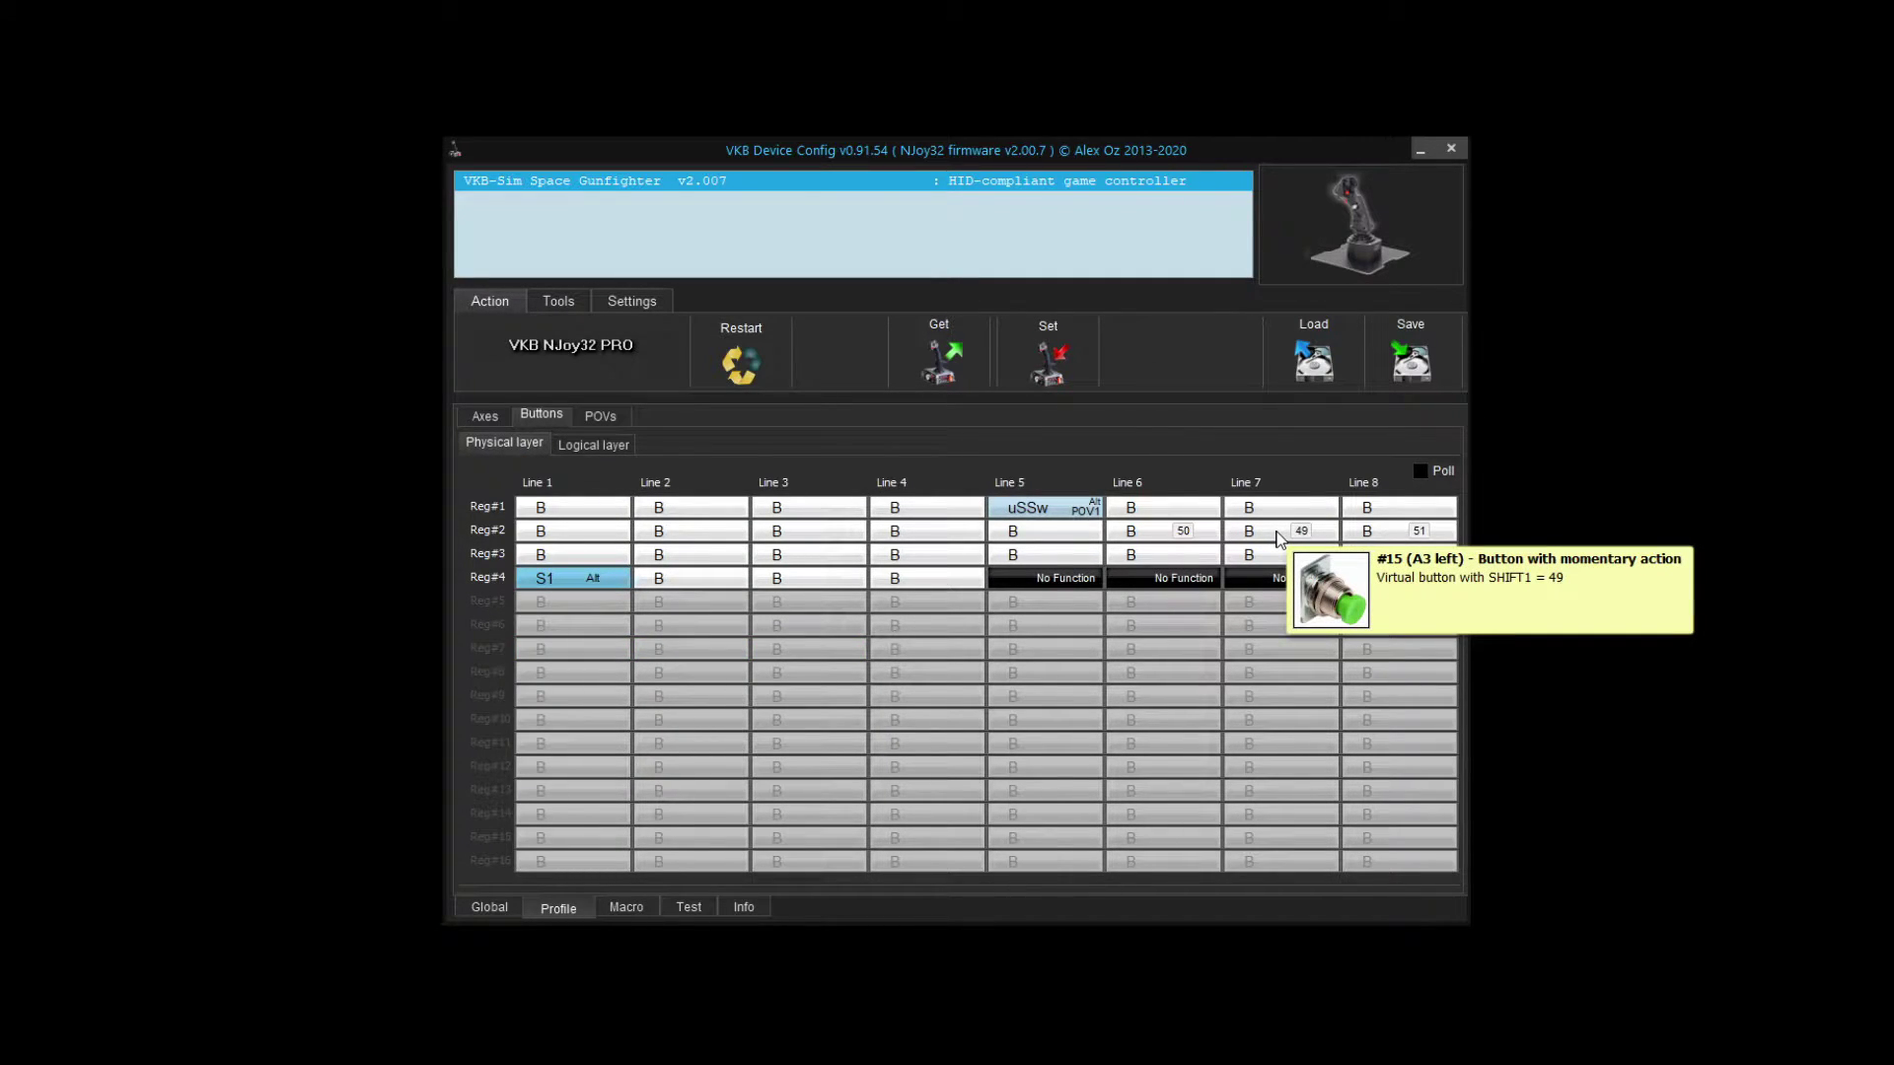
mouse_move(1198, 534)
mouse_move(1424, 536)
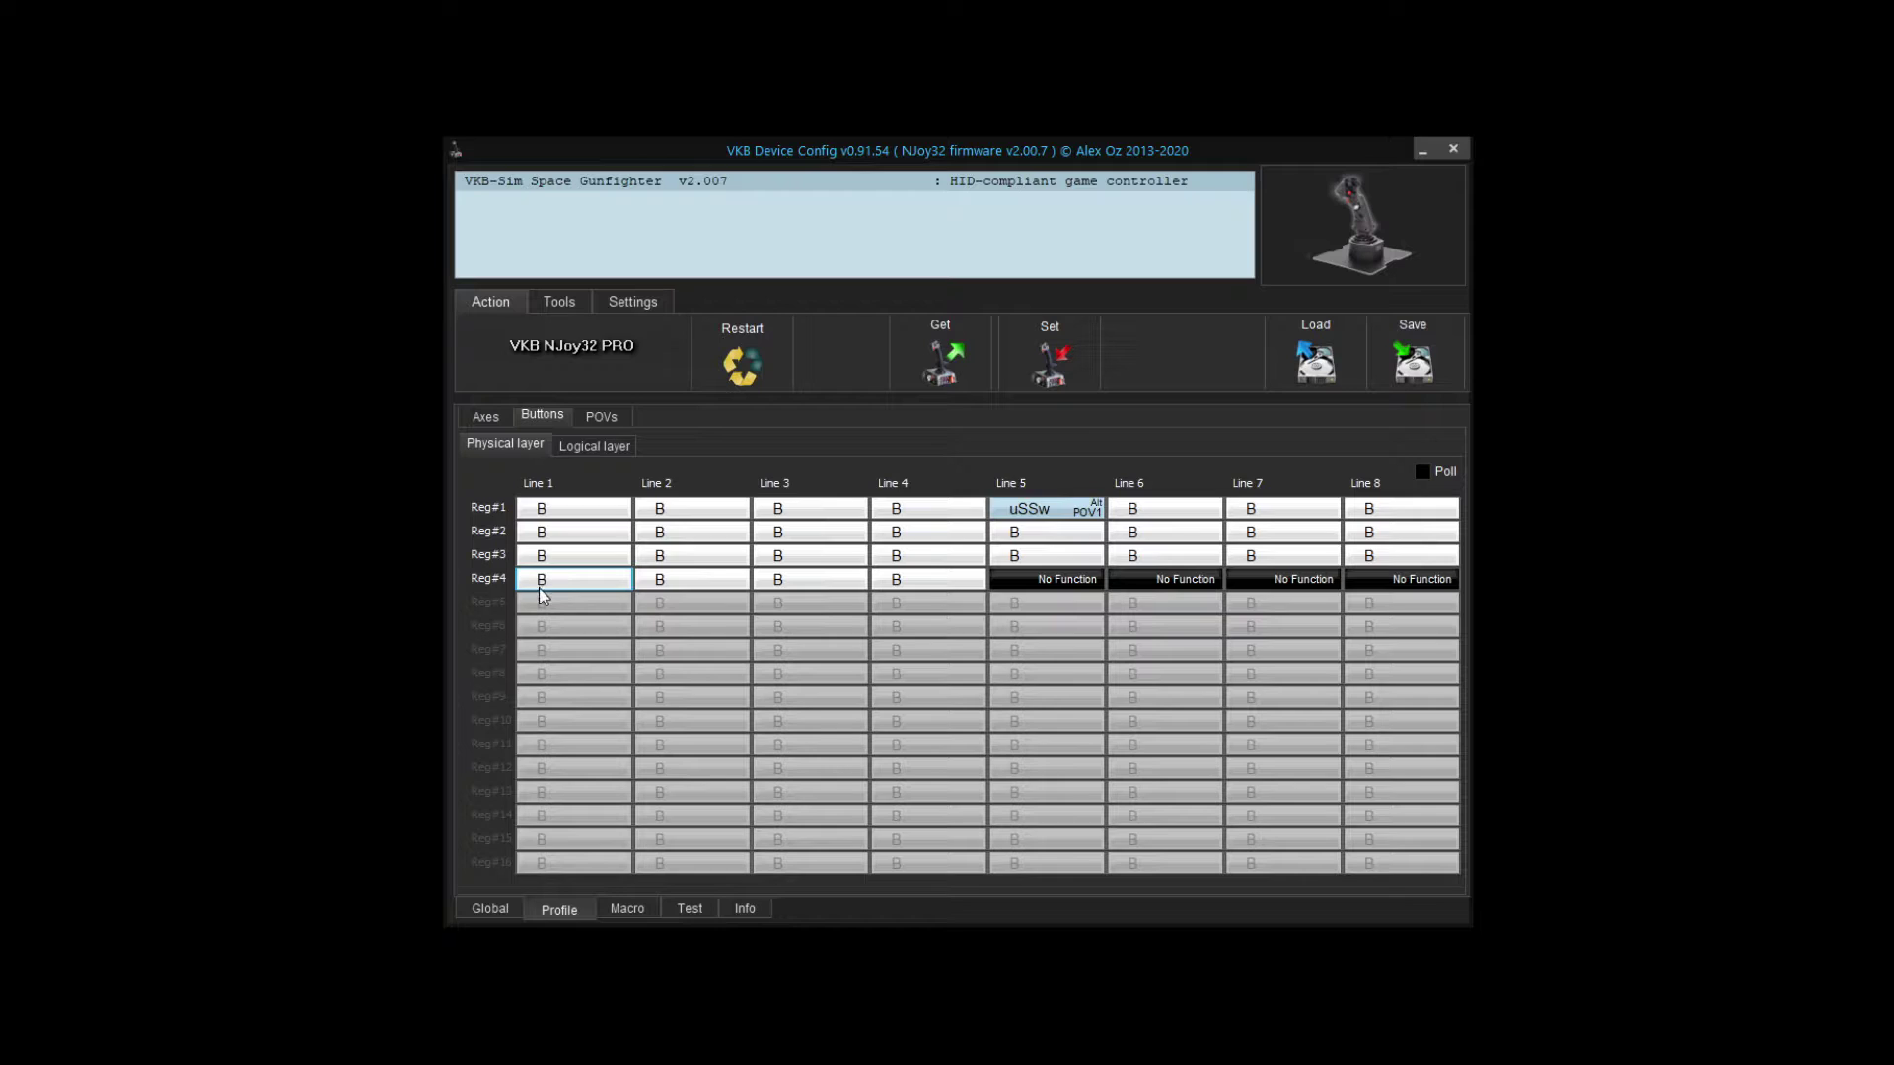
Make physical button 25 (C1 push) a SHIFT1 modifier with Alternate action.
mouse_move(540, 590)
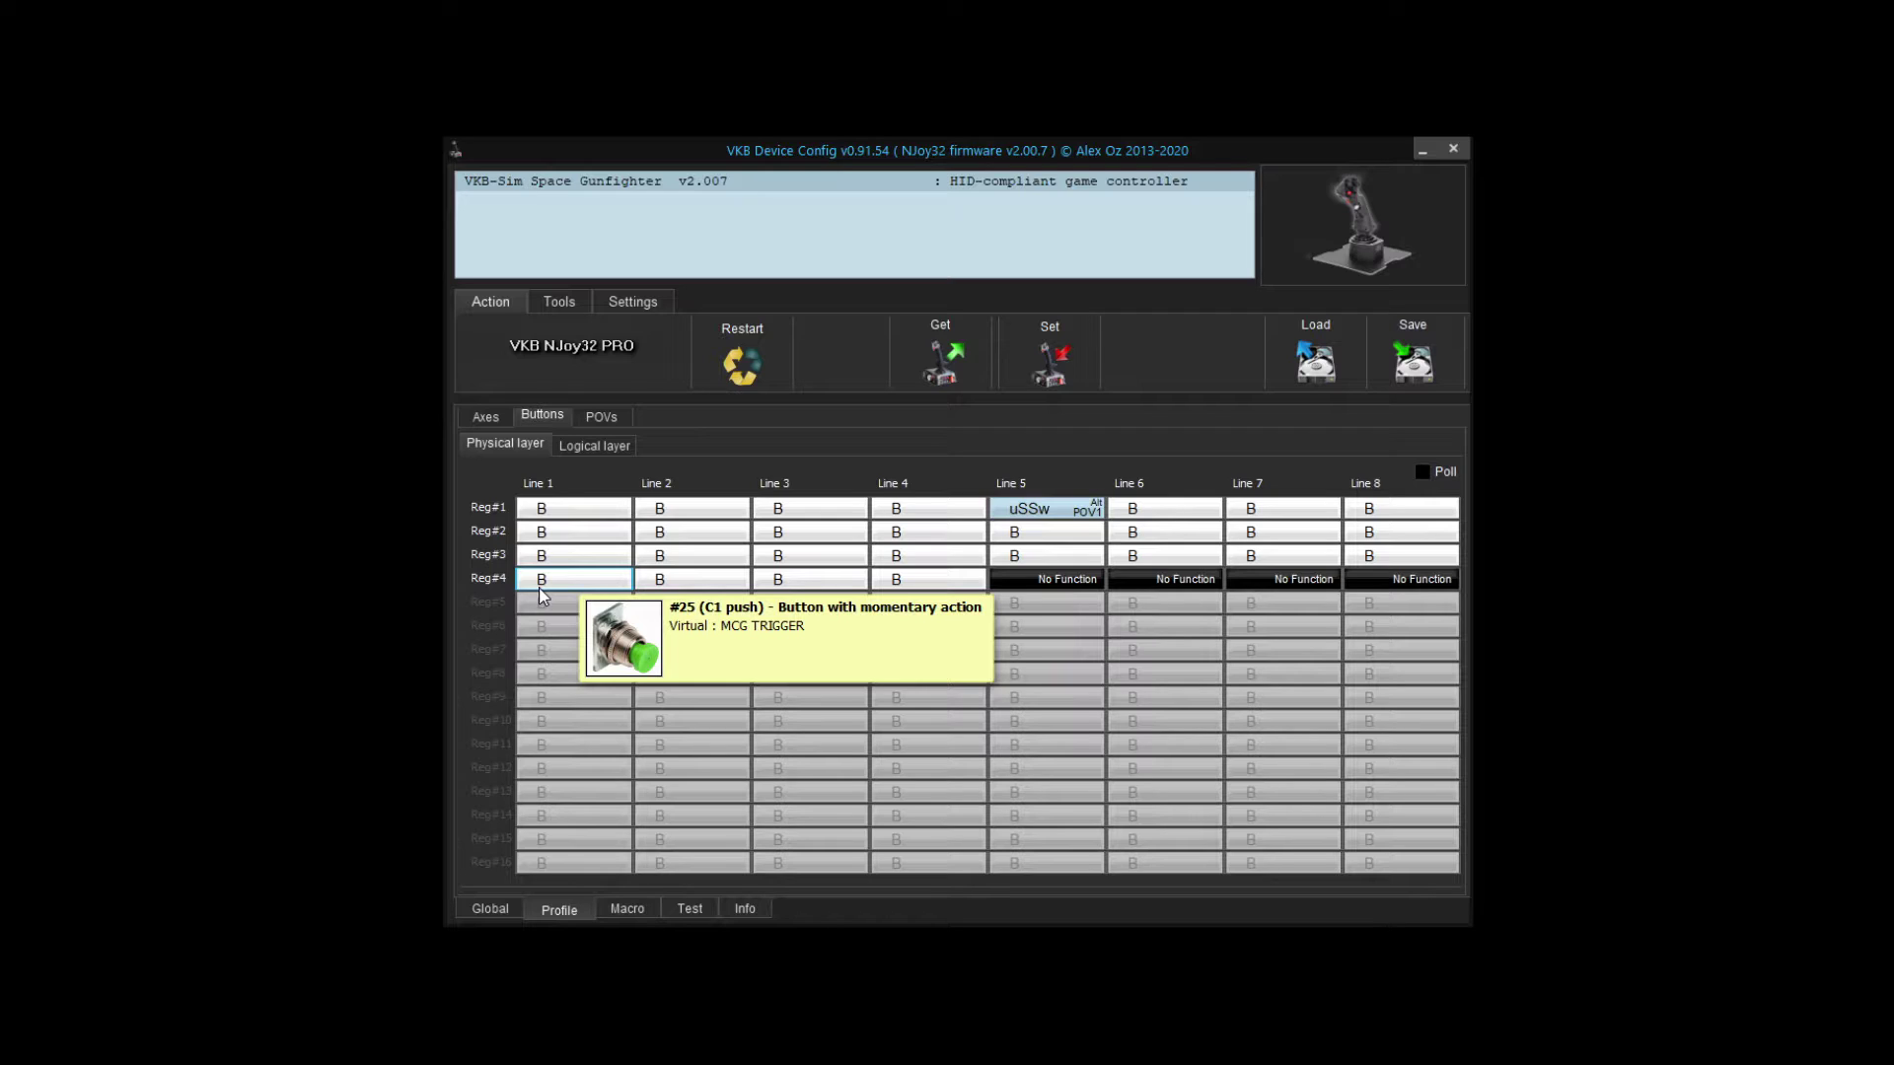
left_click(541, 592)
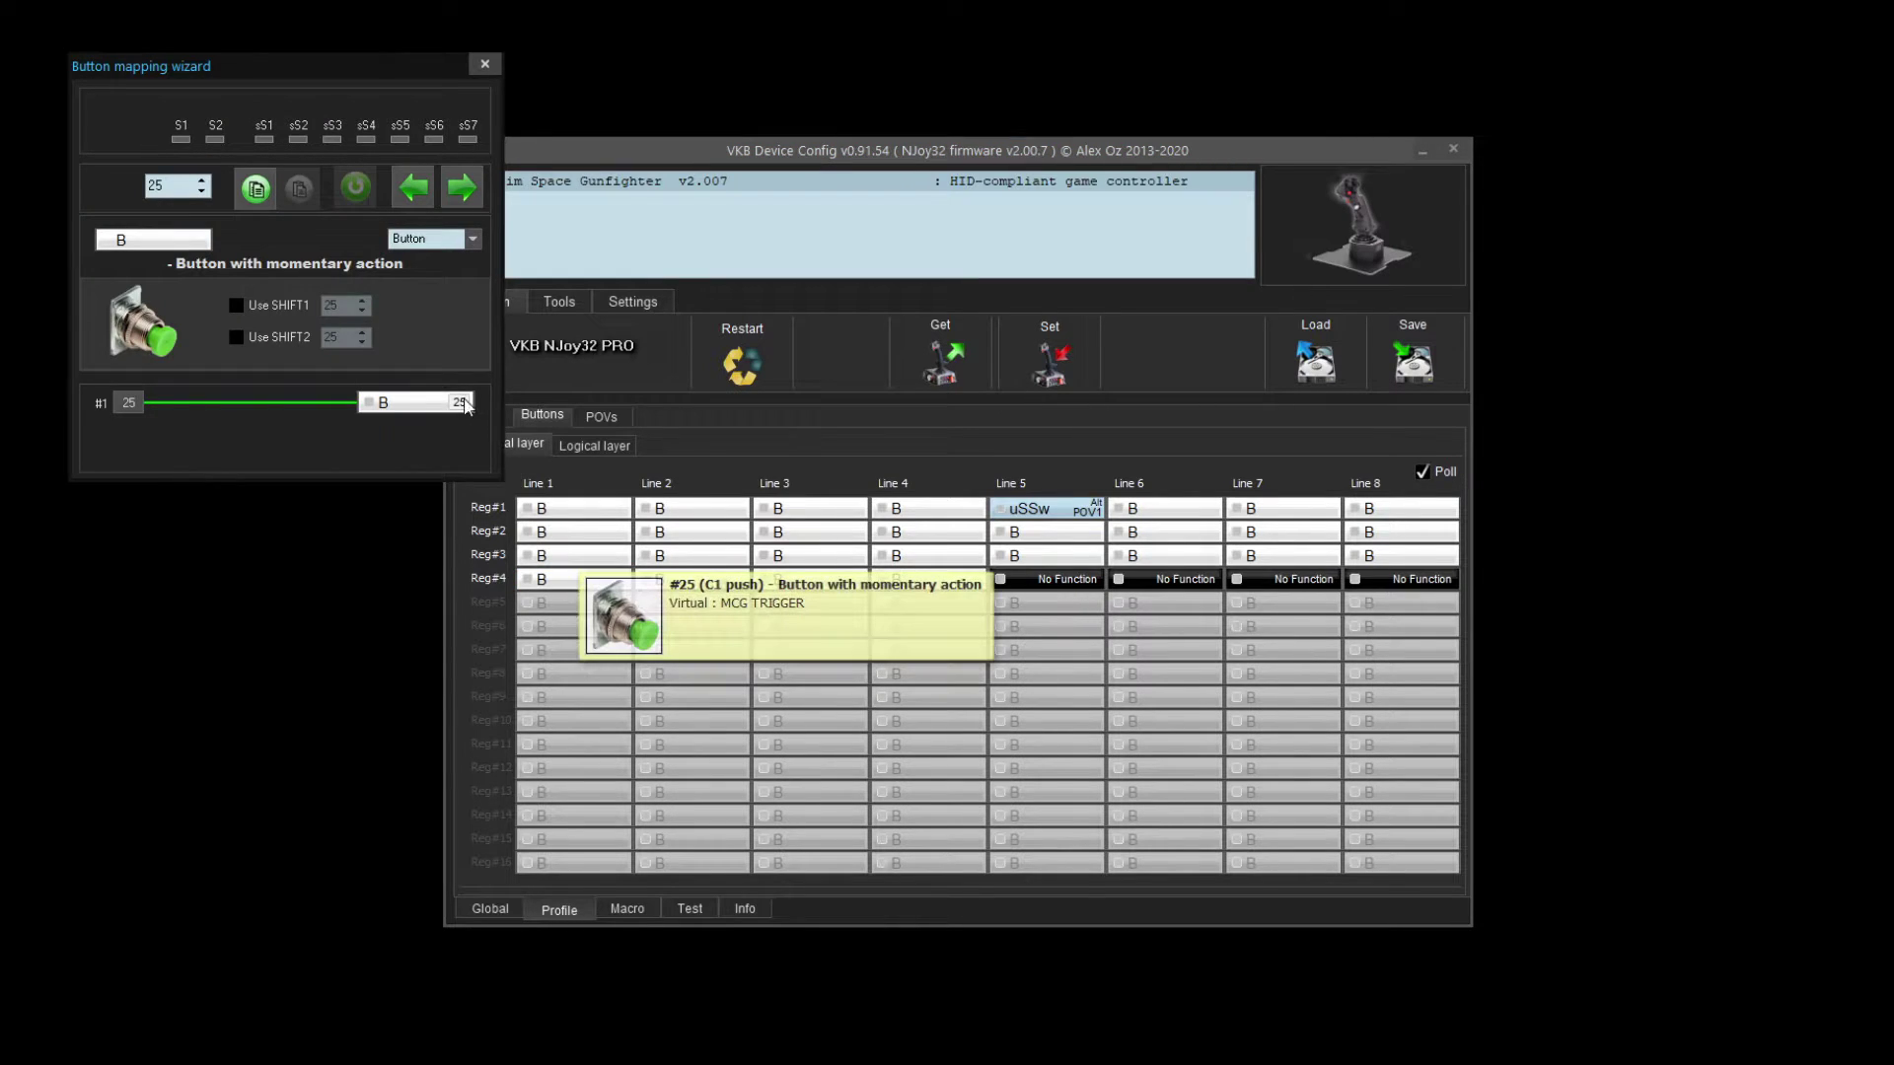
left_click(472, 239)
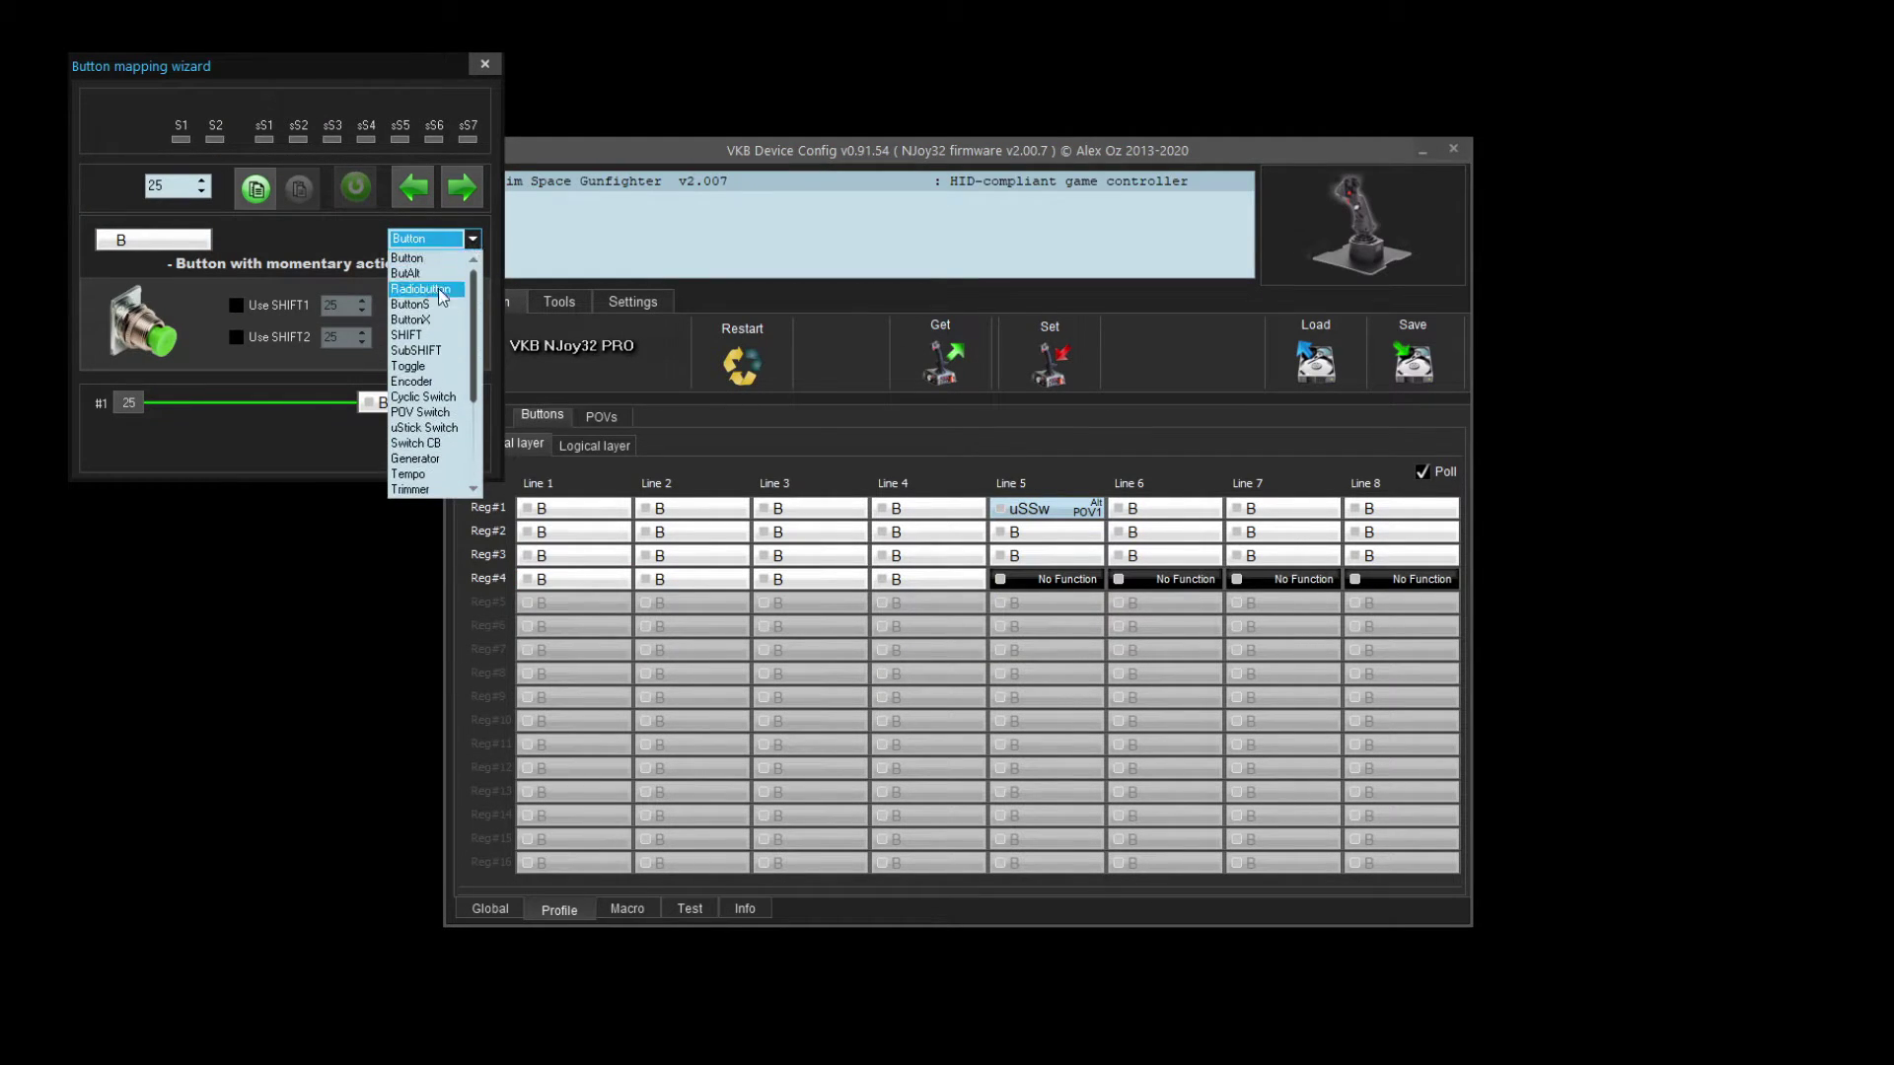
left_click(417, 331)
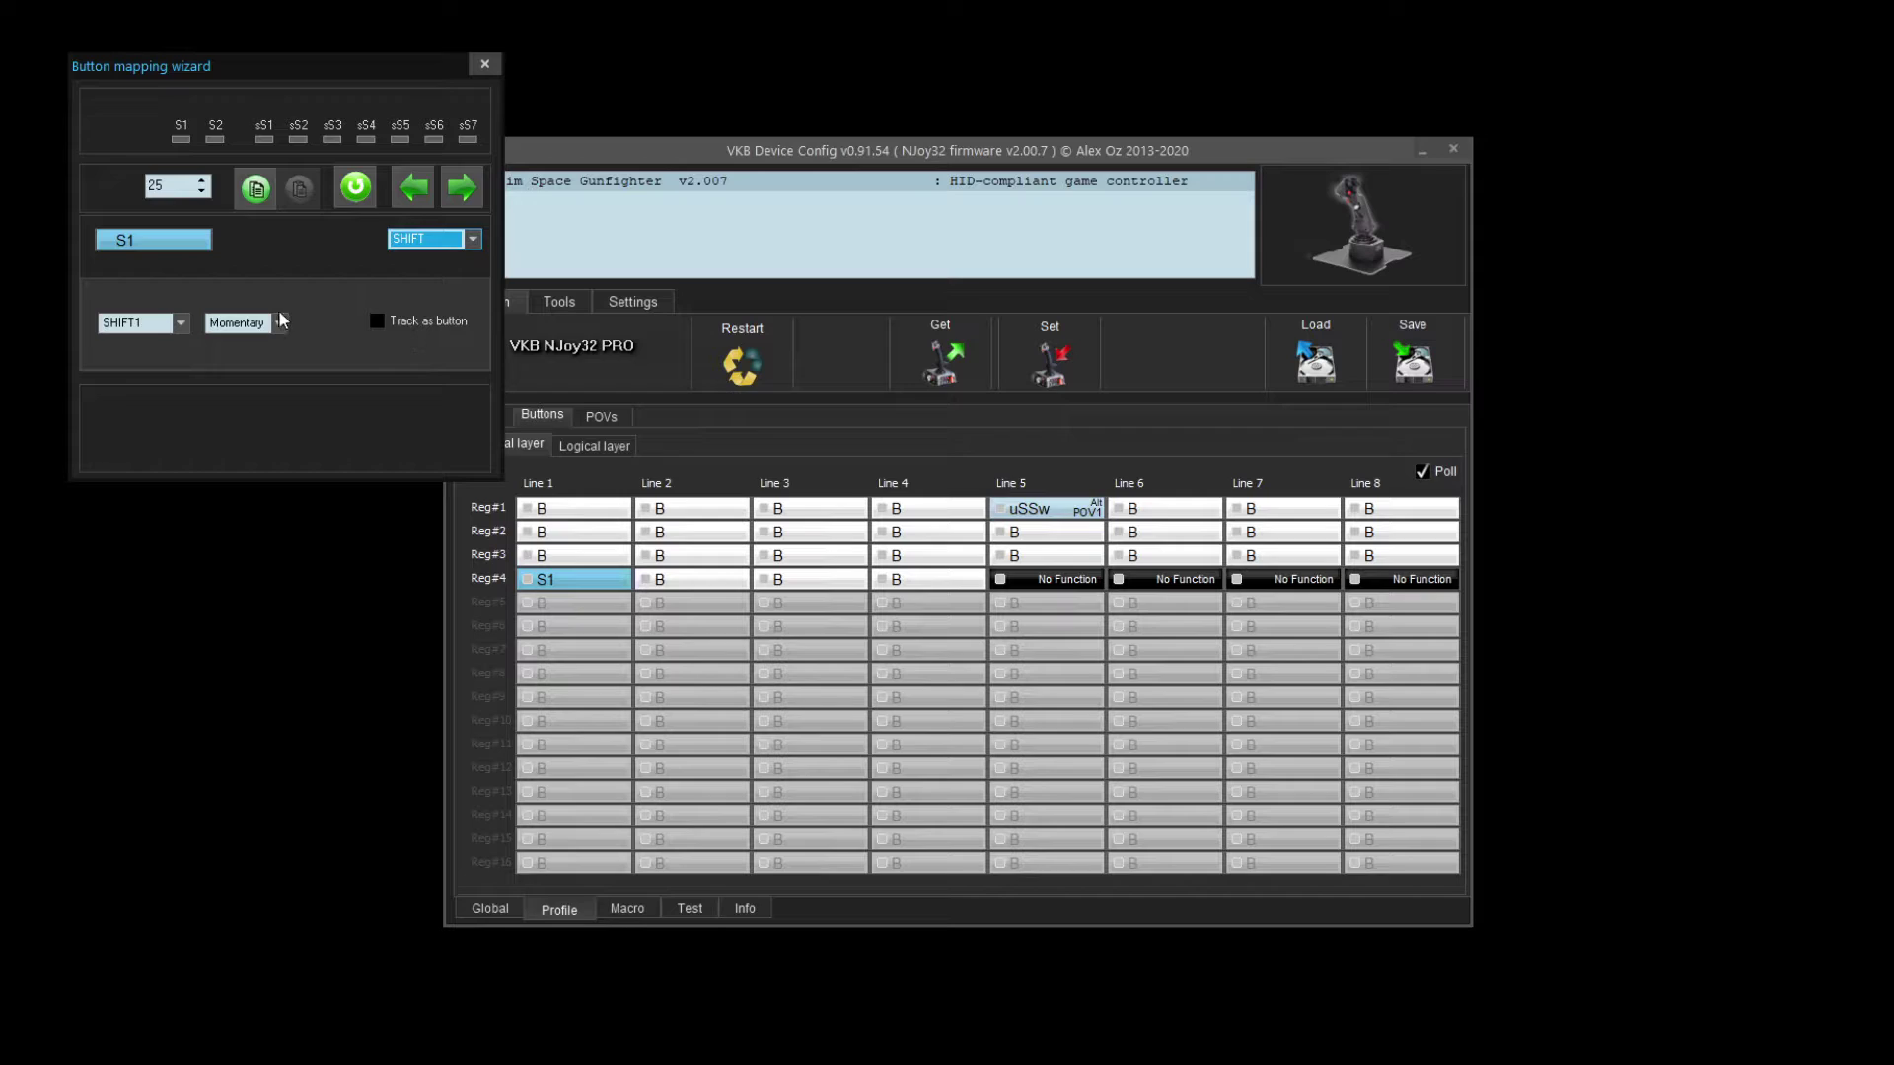
left_click(282, 322)
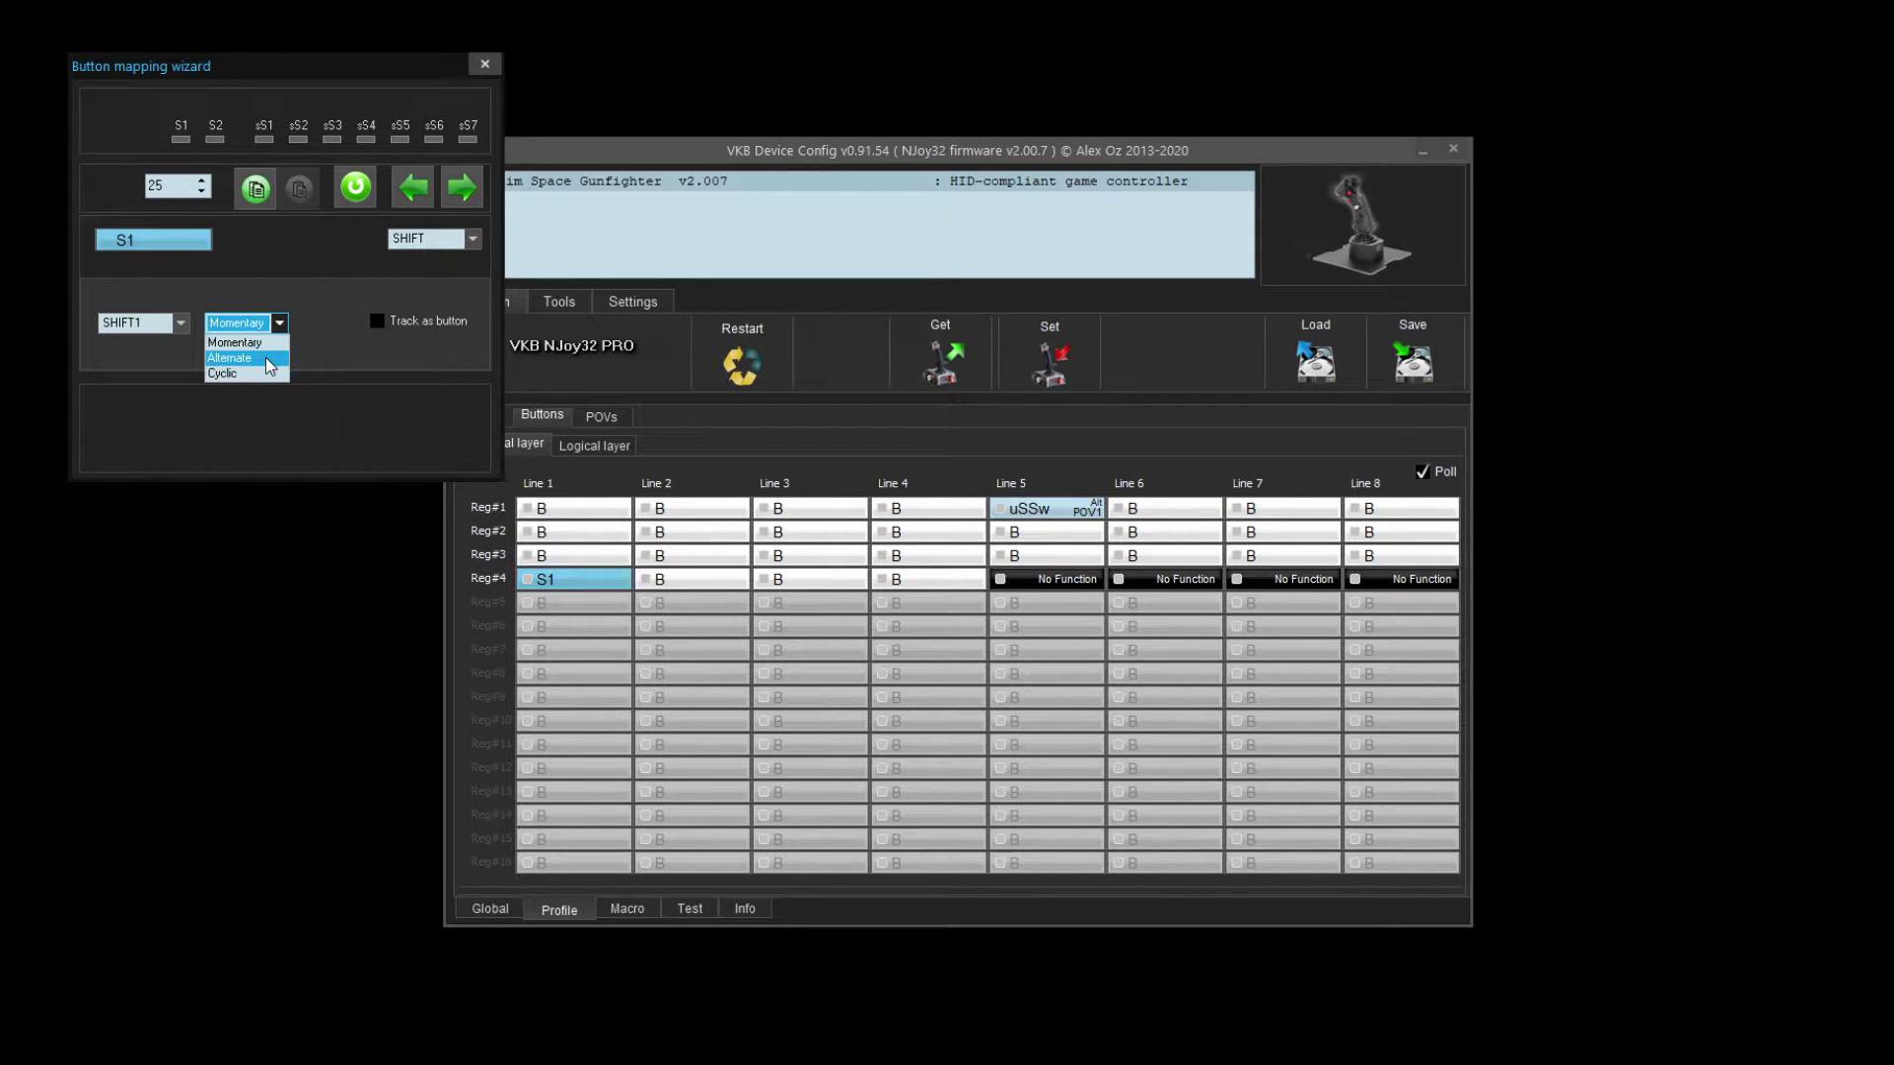
left_click(269, 359)
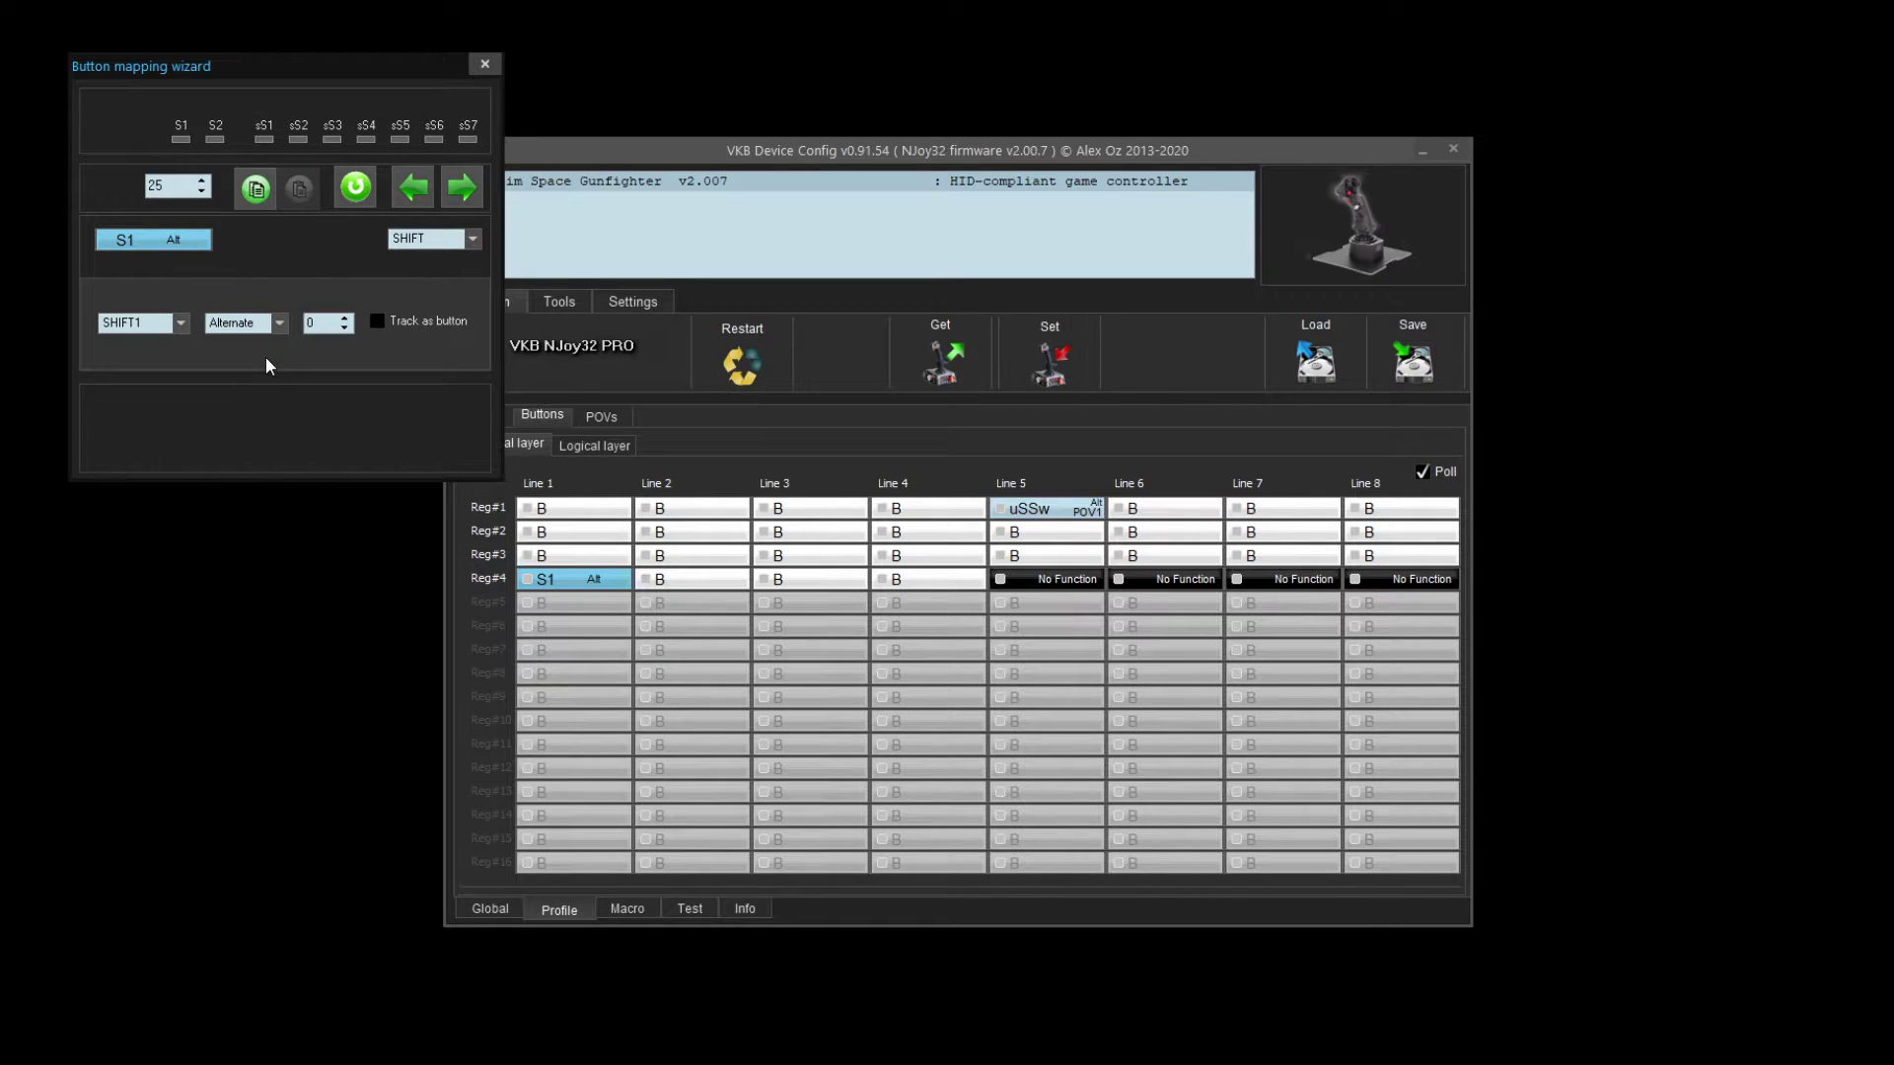
left_click(486, 63)
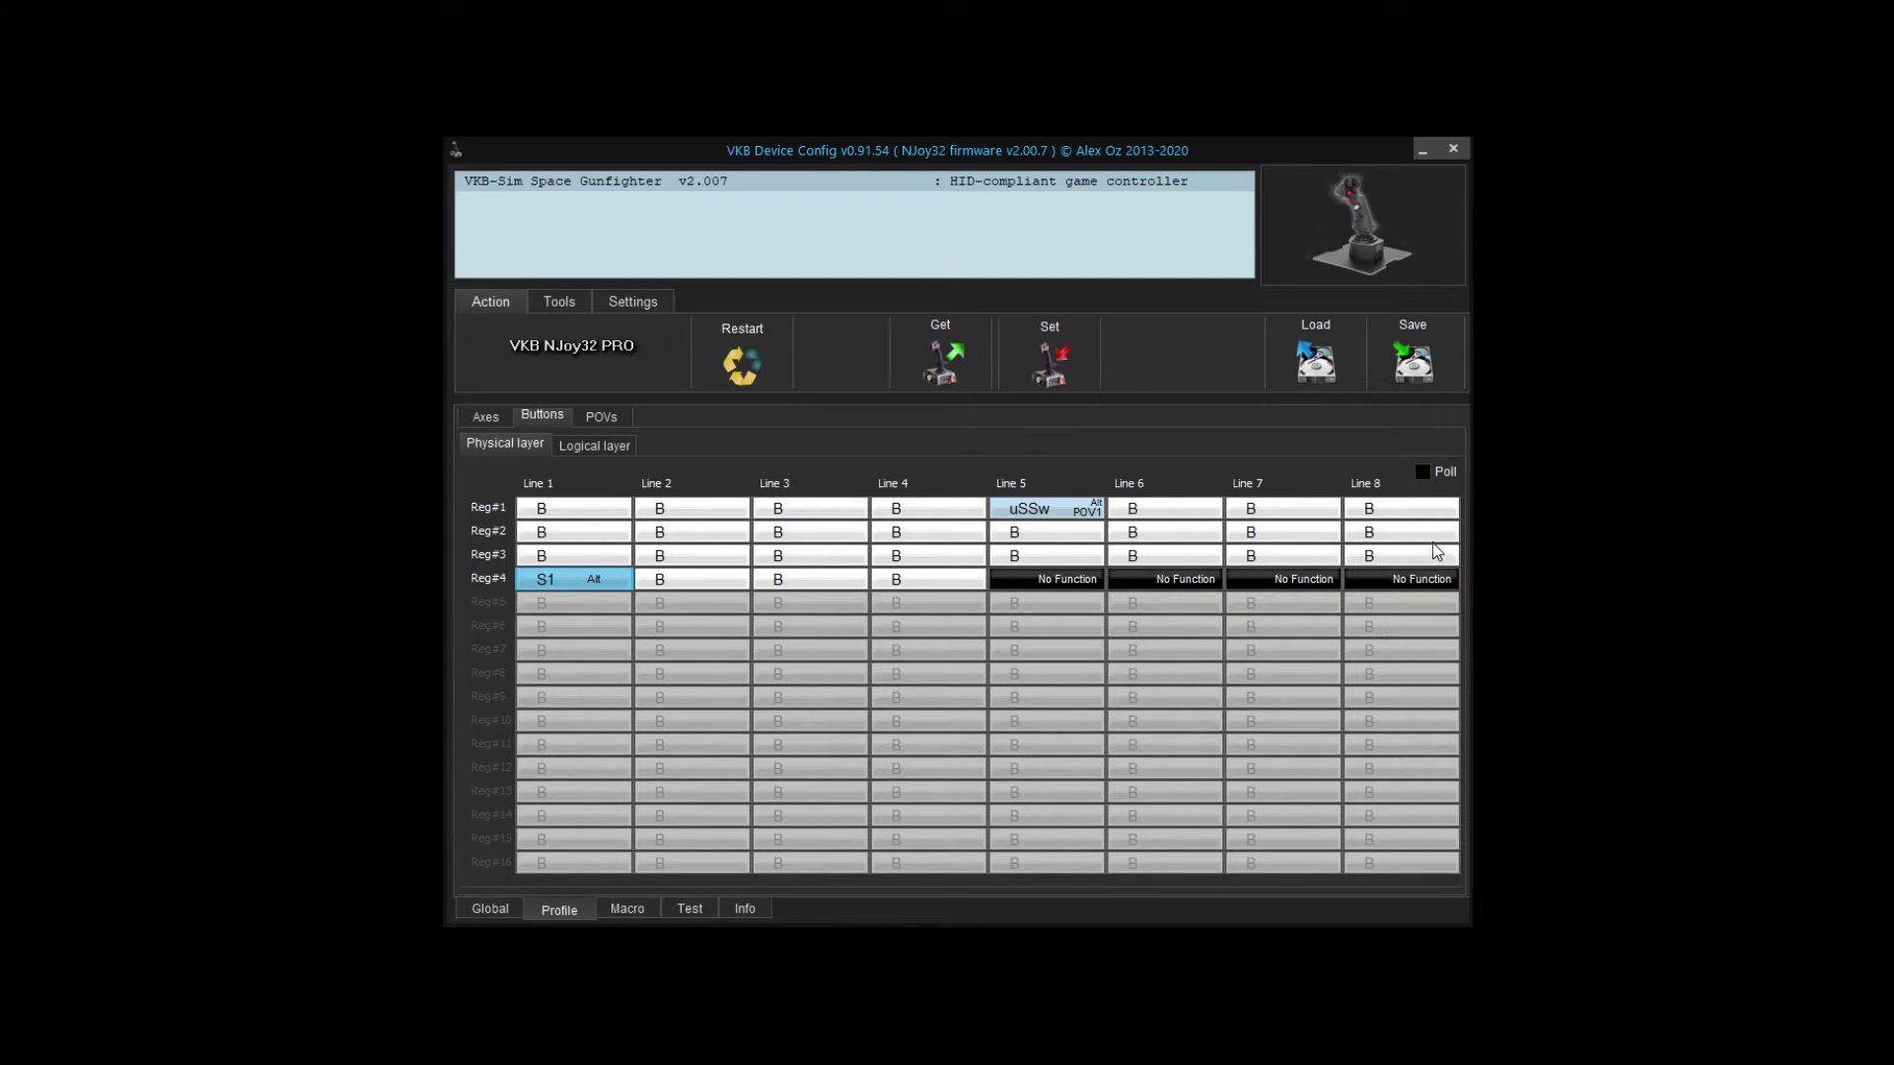
Enable SHIFT1 on physical button 15 (A3 left) with virtual button 49.
left_click(1310, 532)
double_click(1310, 532)
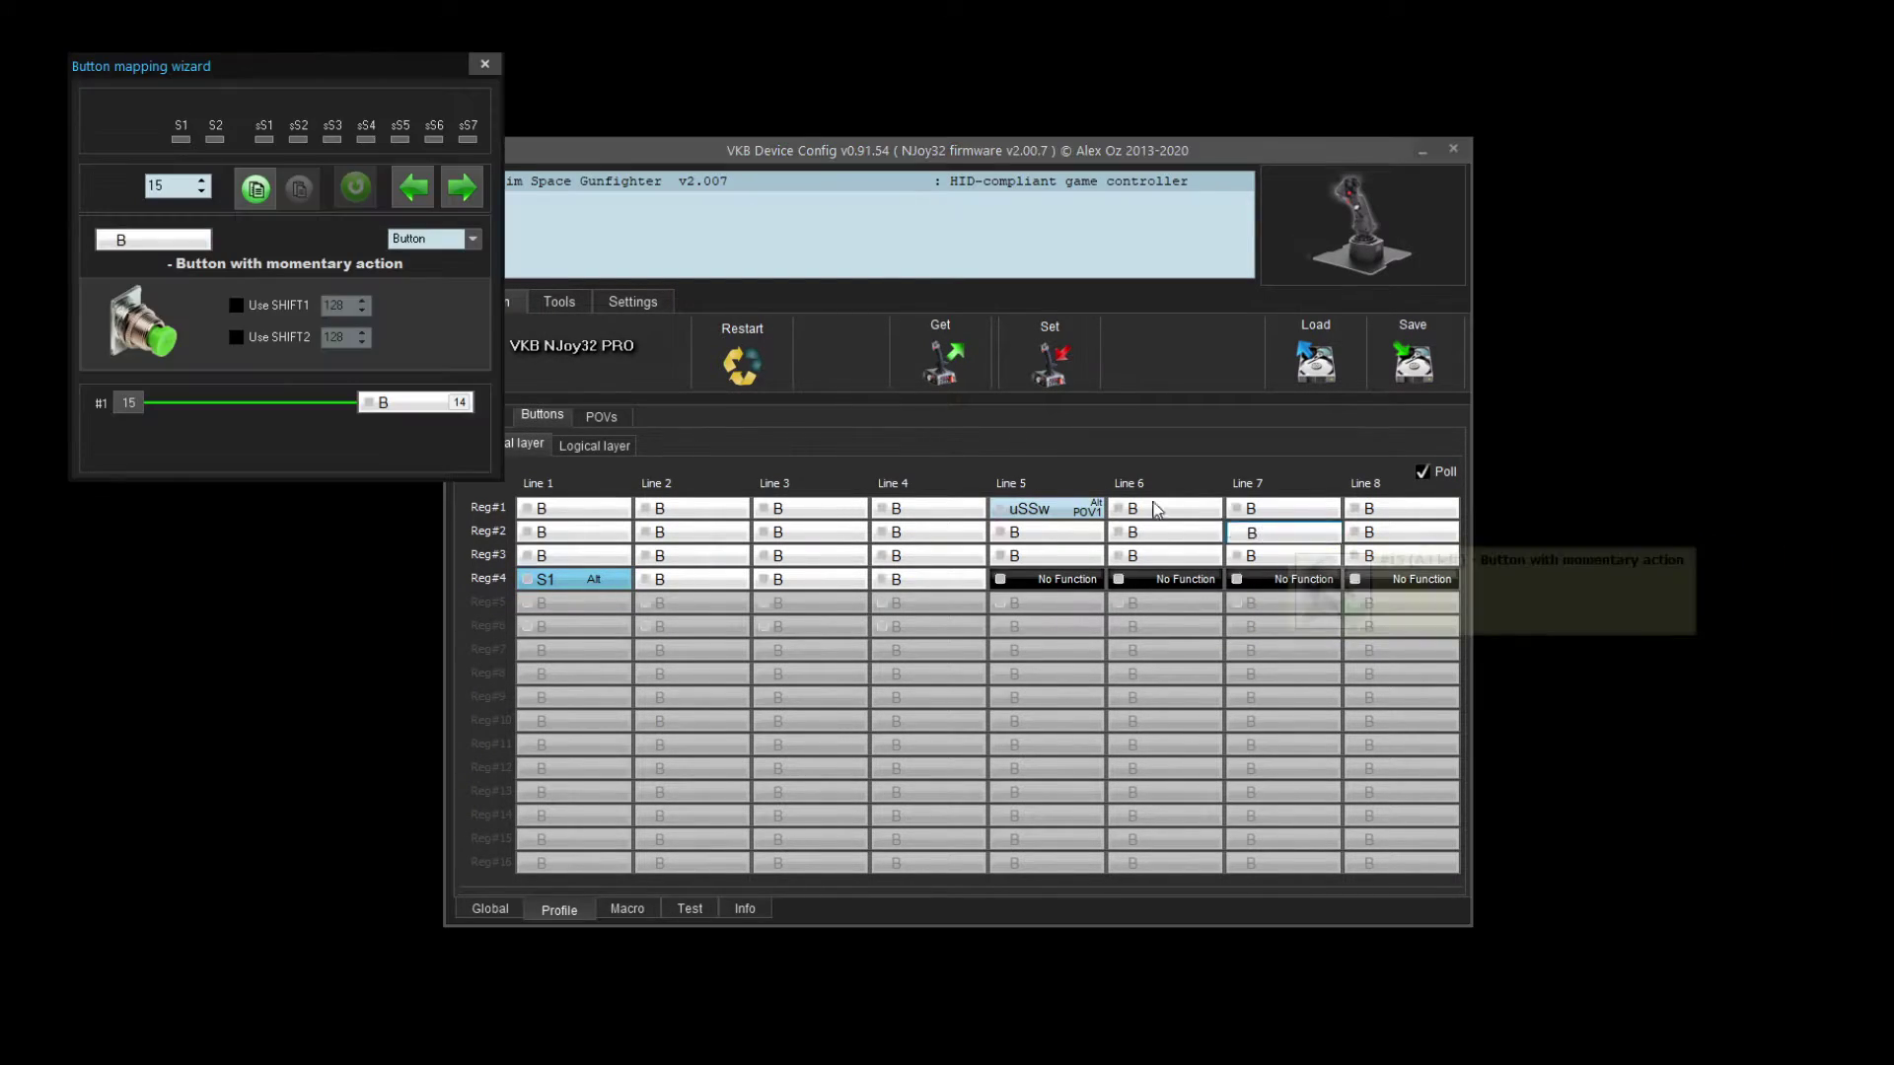
left_click(253, 308)
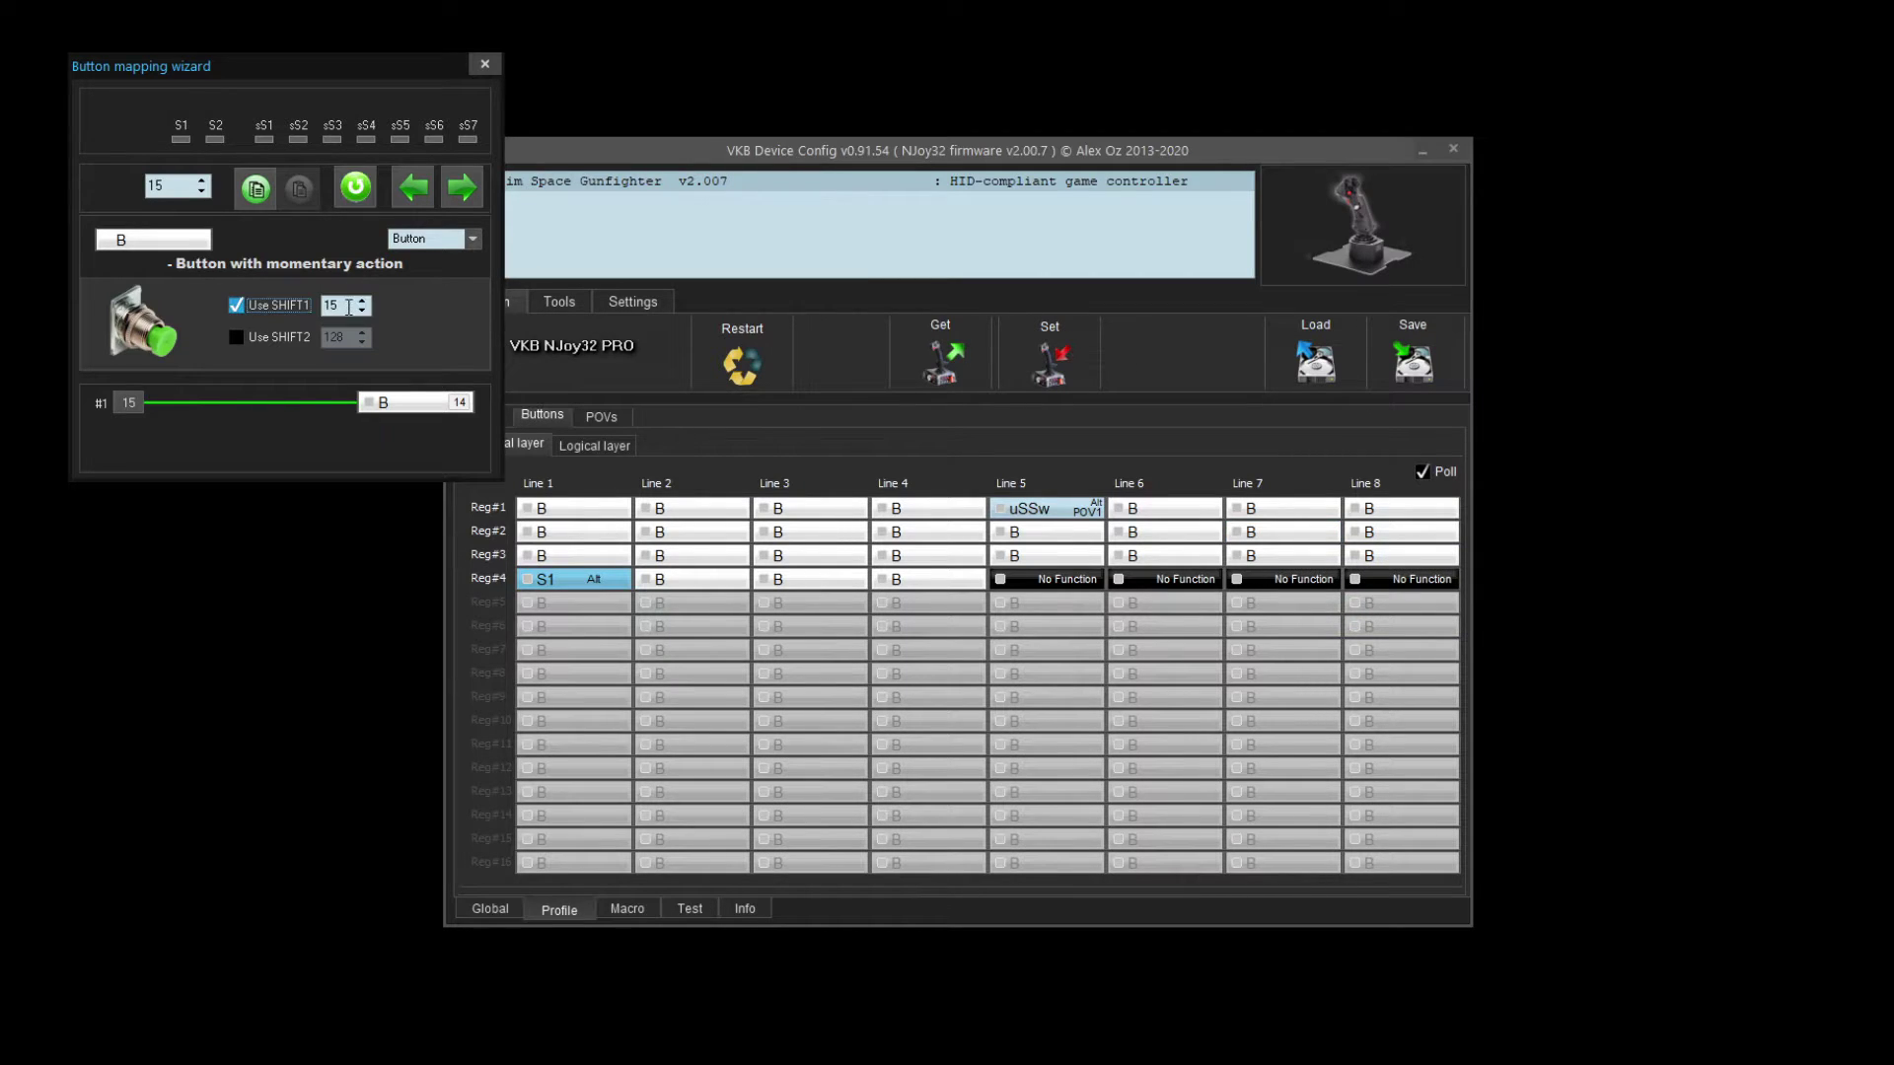
type("49")
left_click(484, 64)
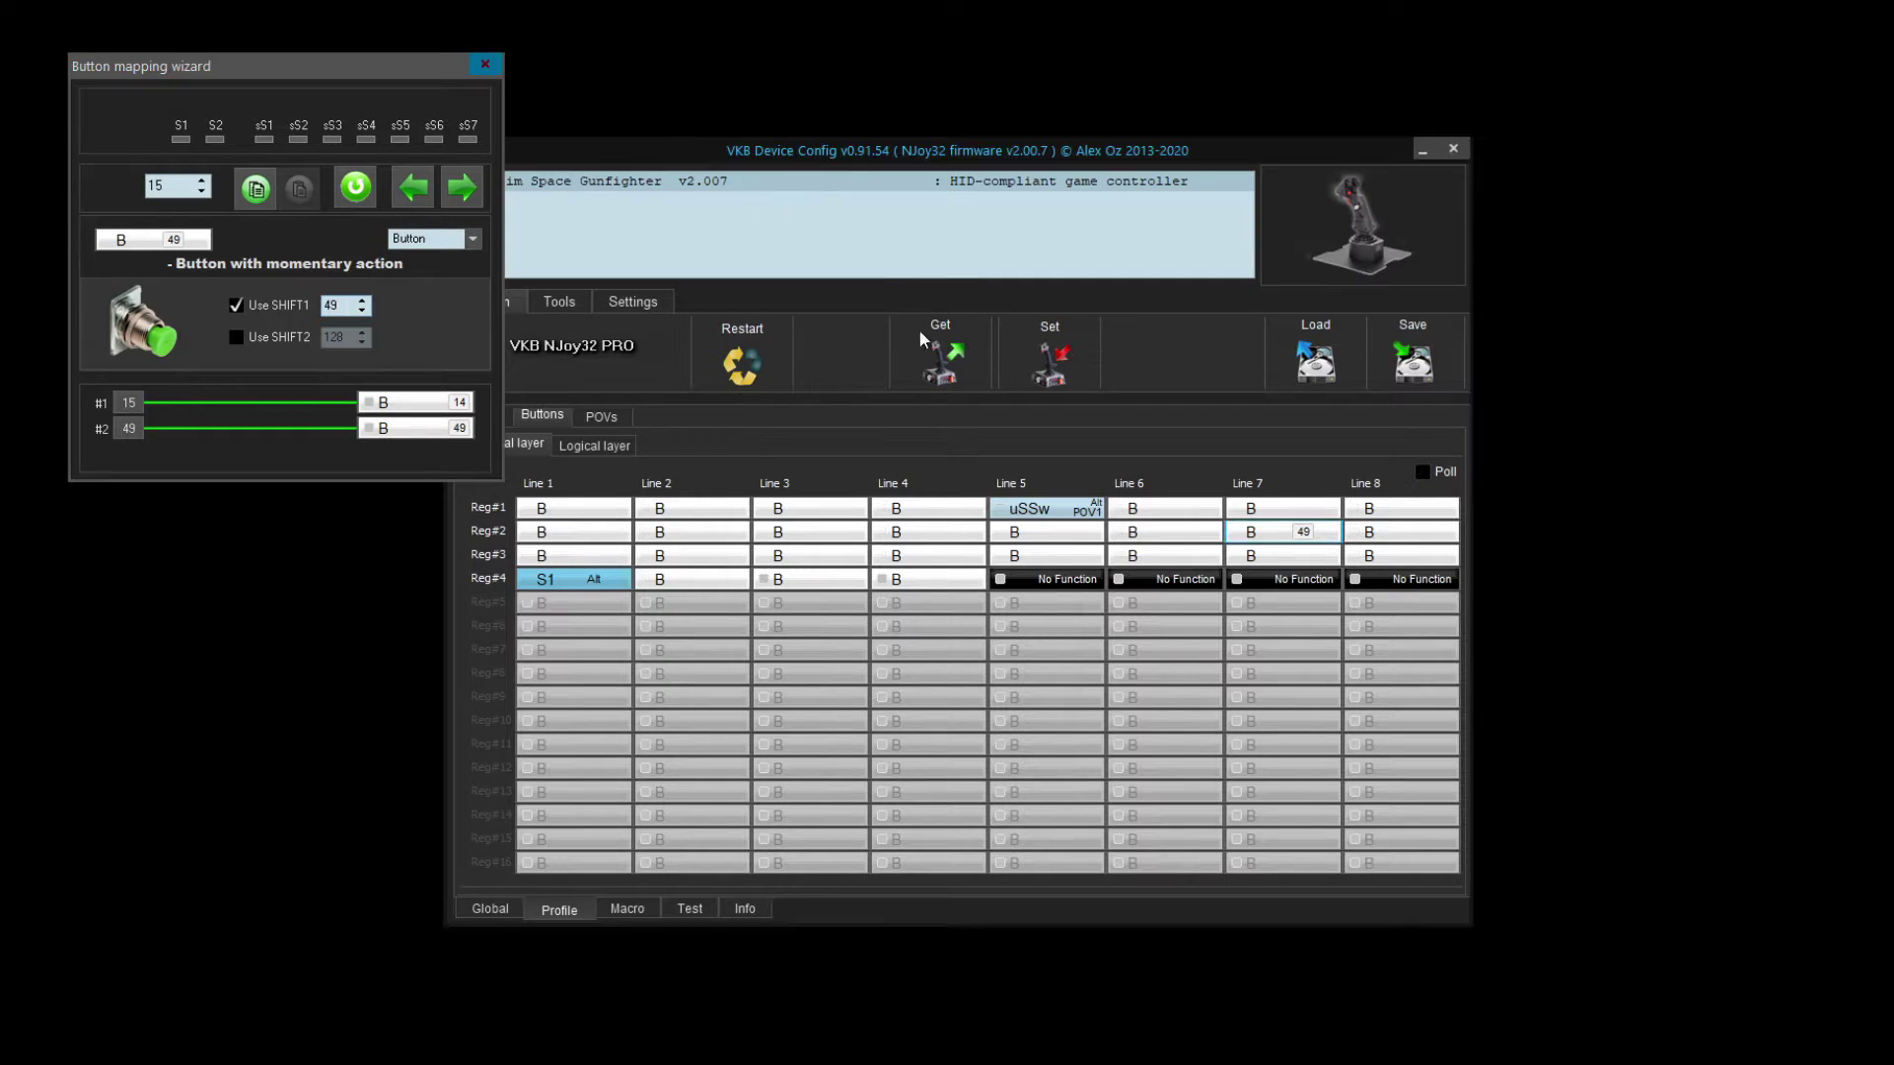
Enable SHIFT1 on physical button 14 (A3 up) with virtual button 50.
double_click(1169, 533)
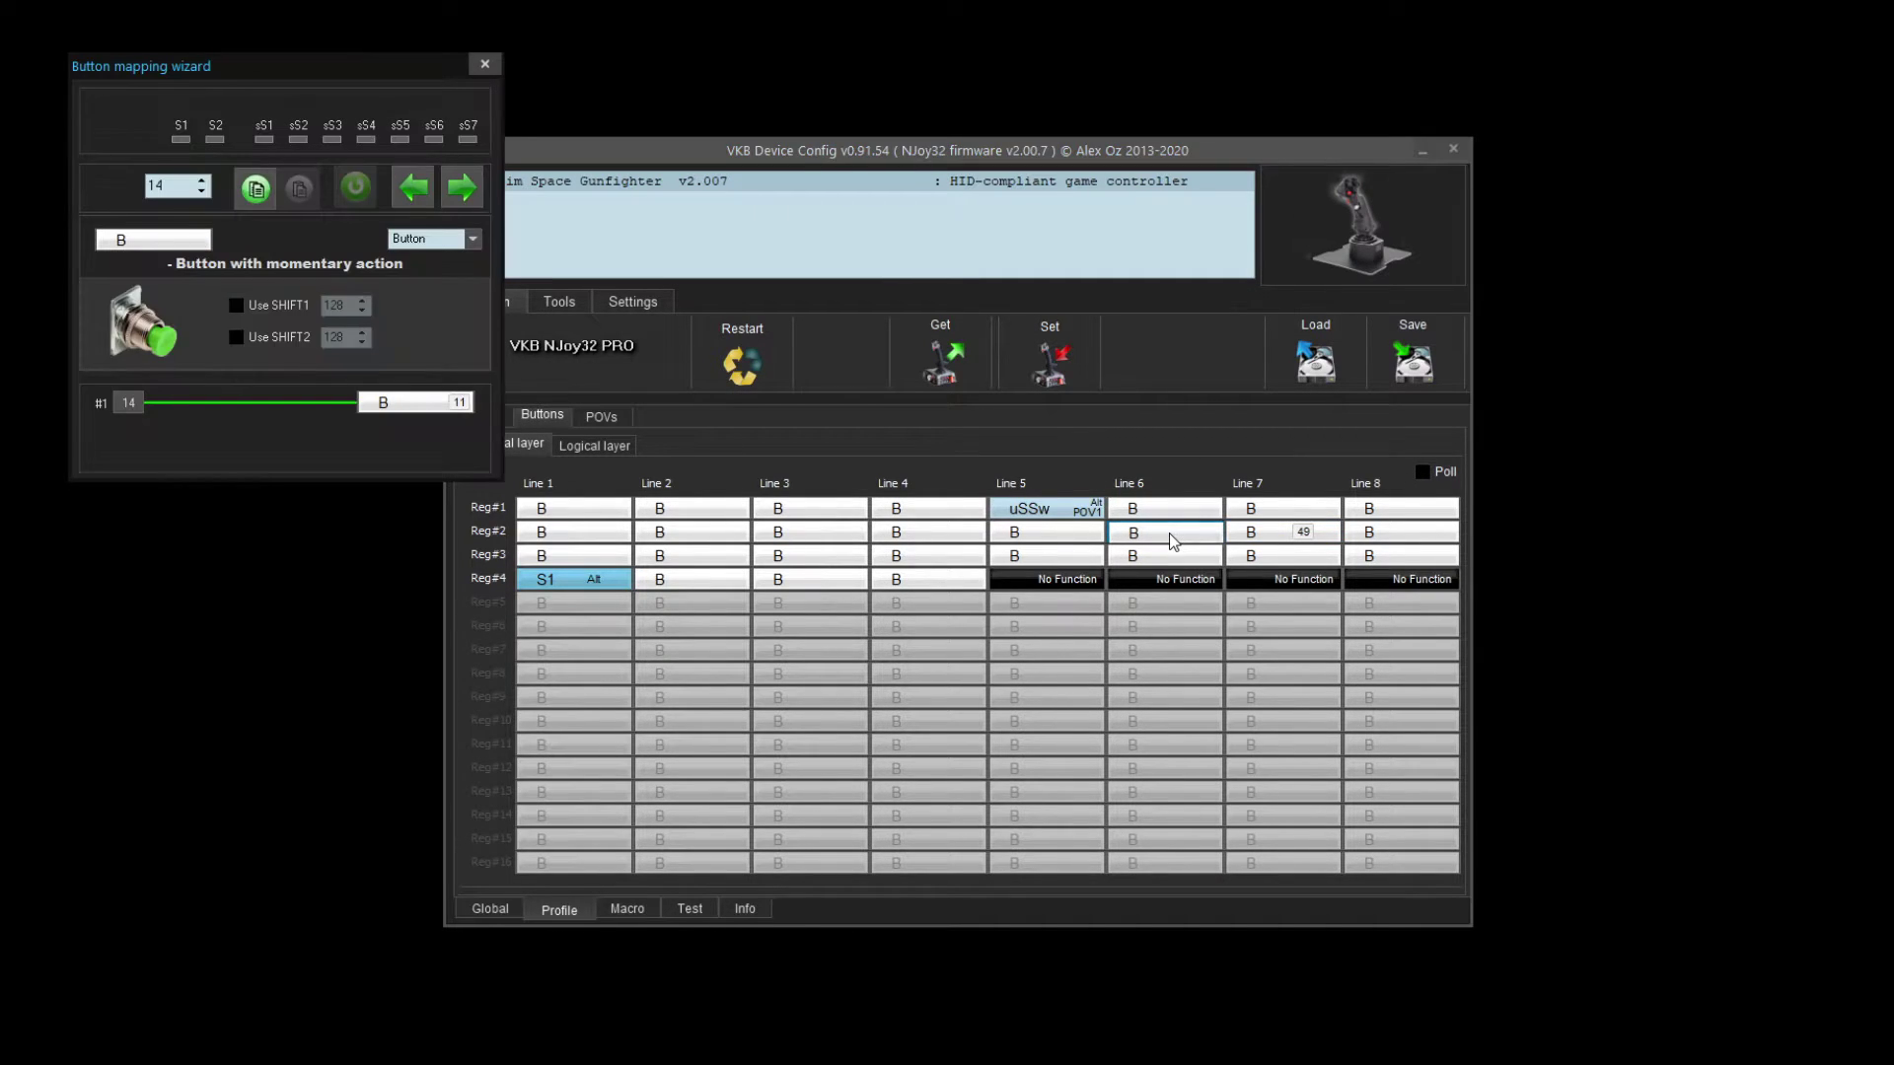
left_click(472, 241)
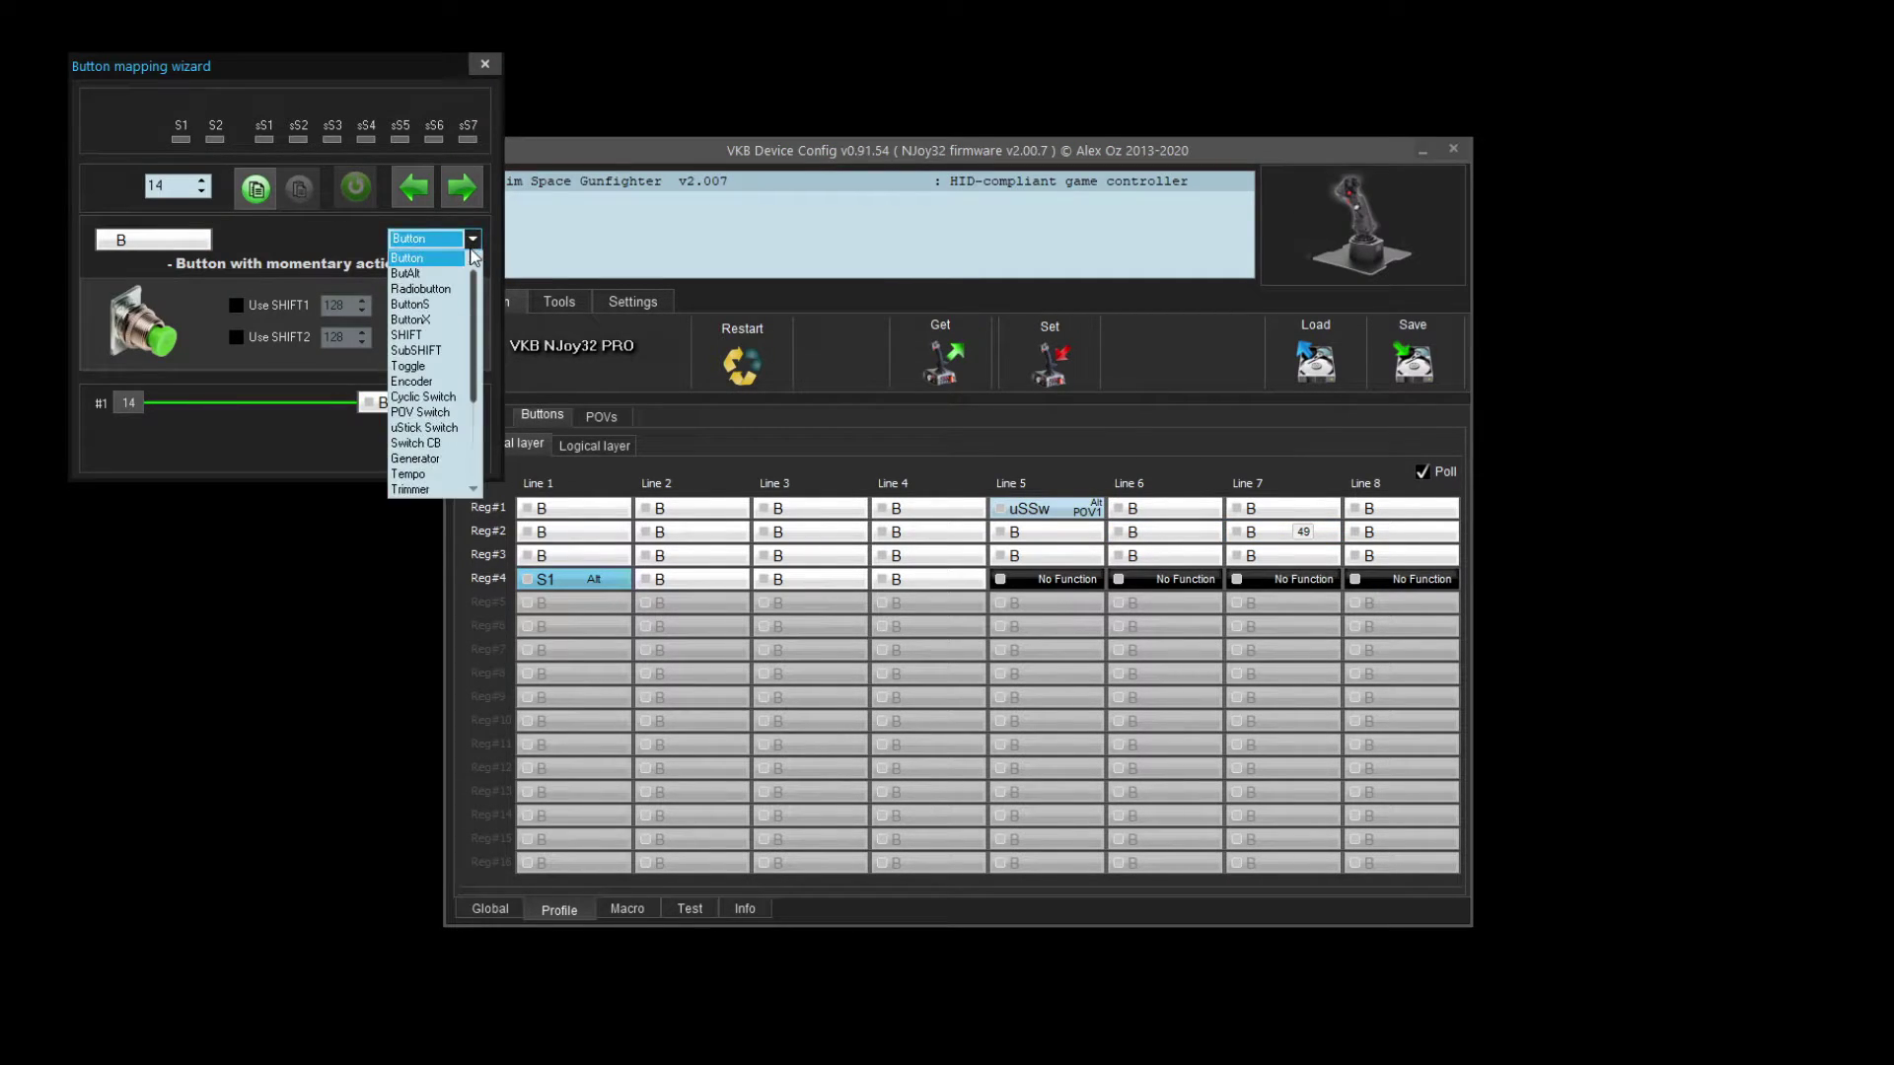
left_click(244, 304)
left_click(237, 305)
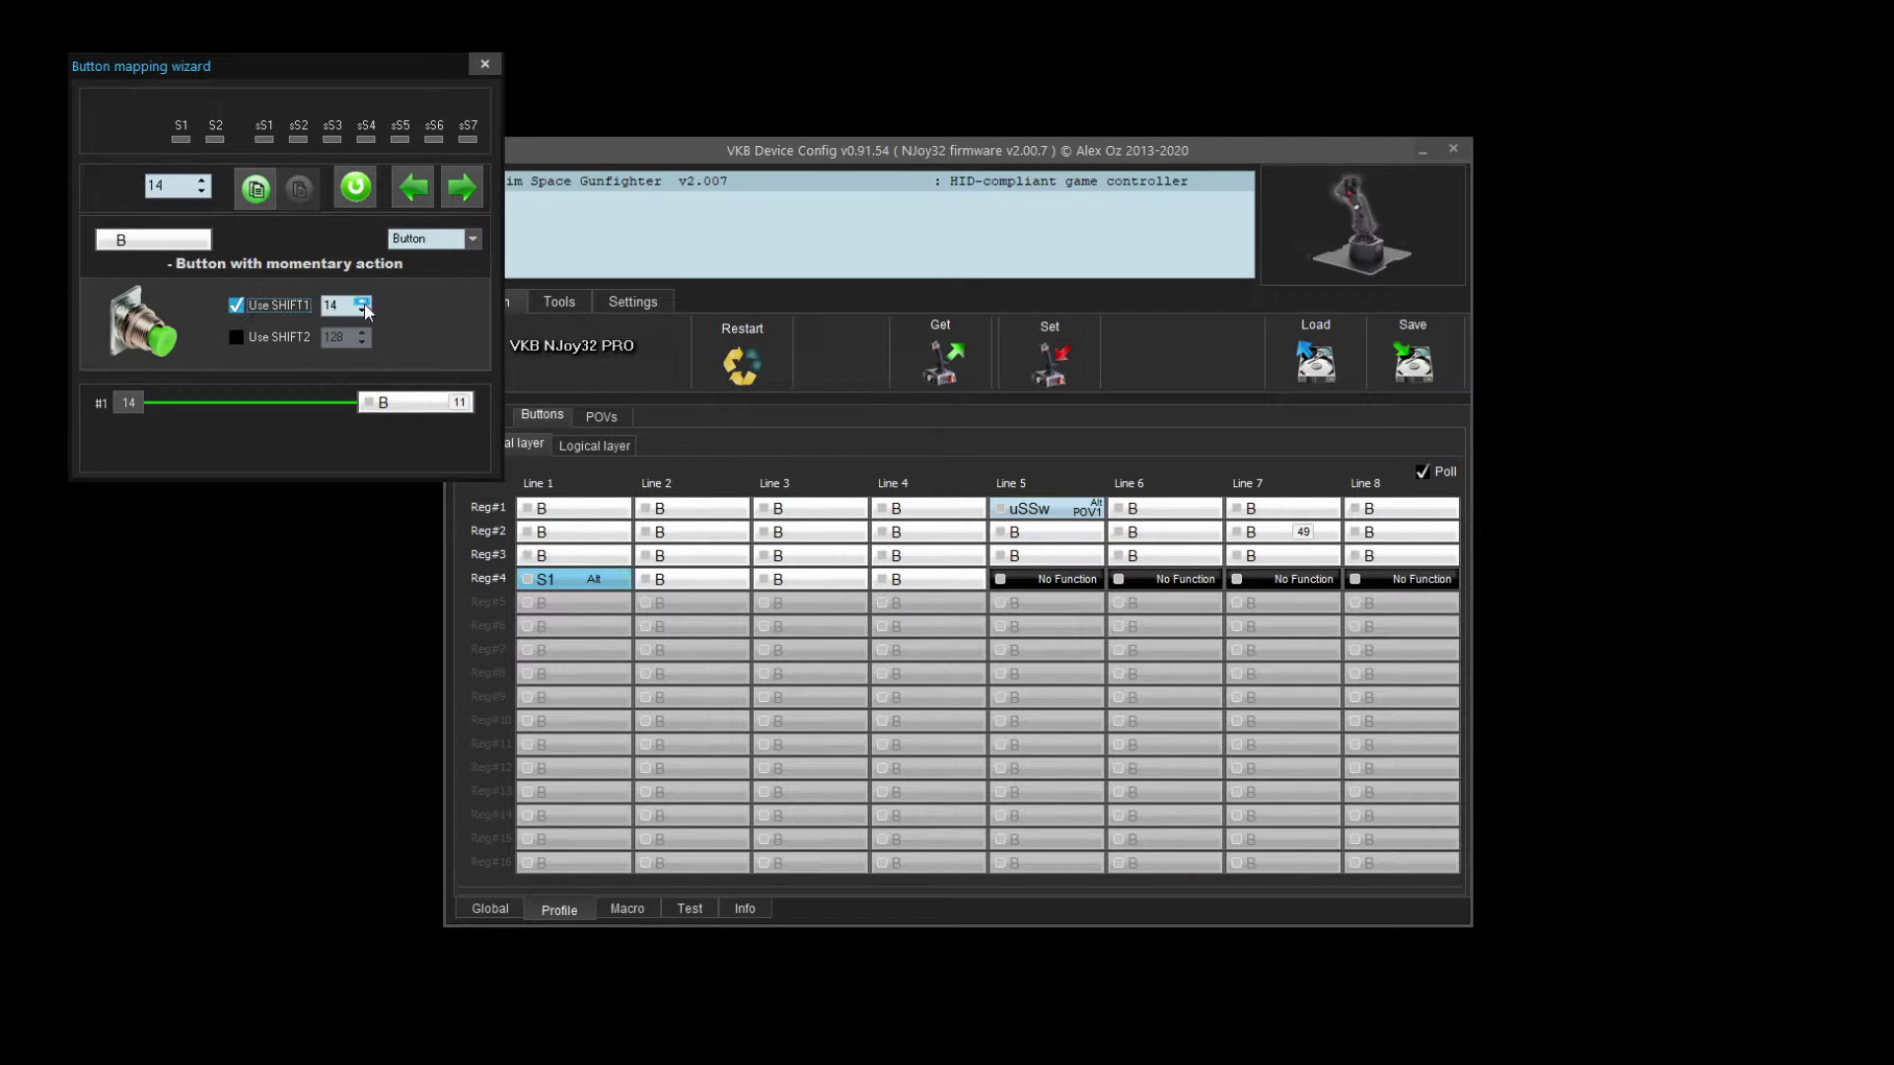
double_click(327, 305)
type("50")
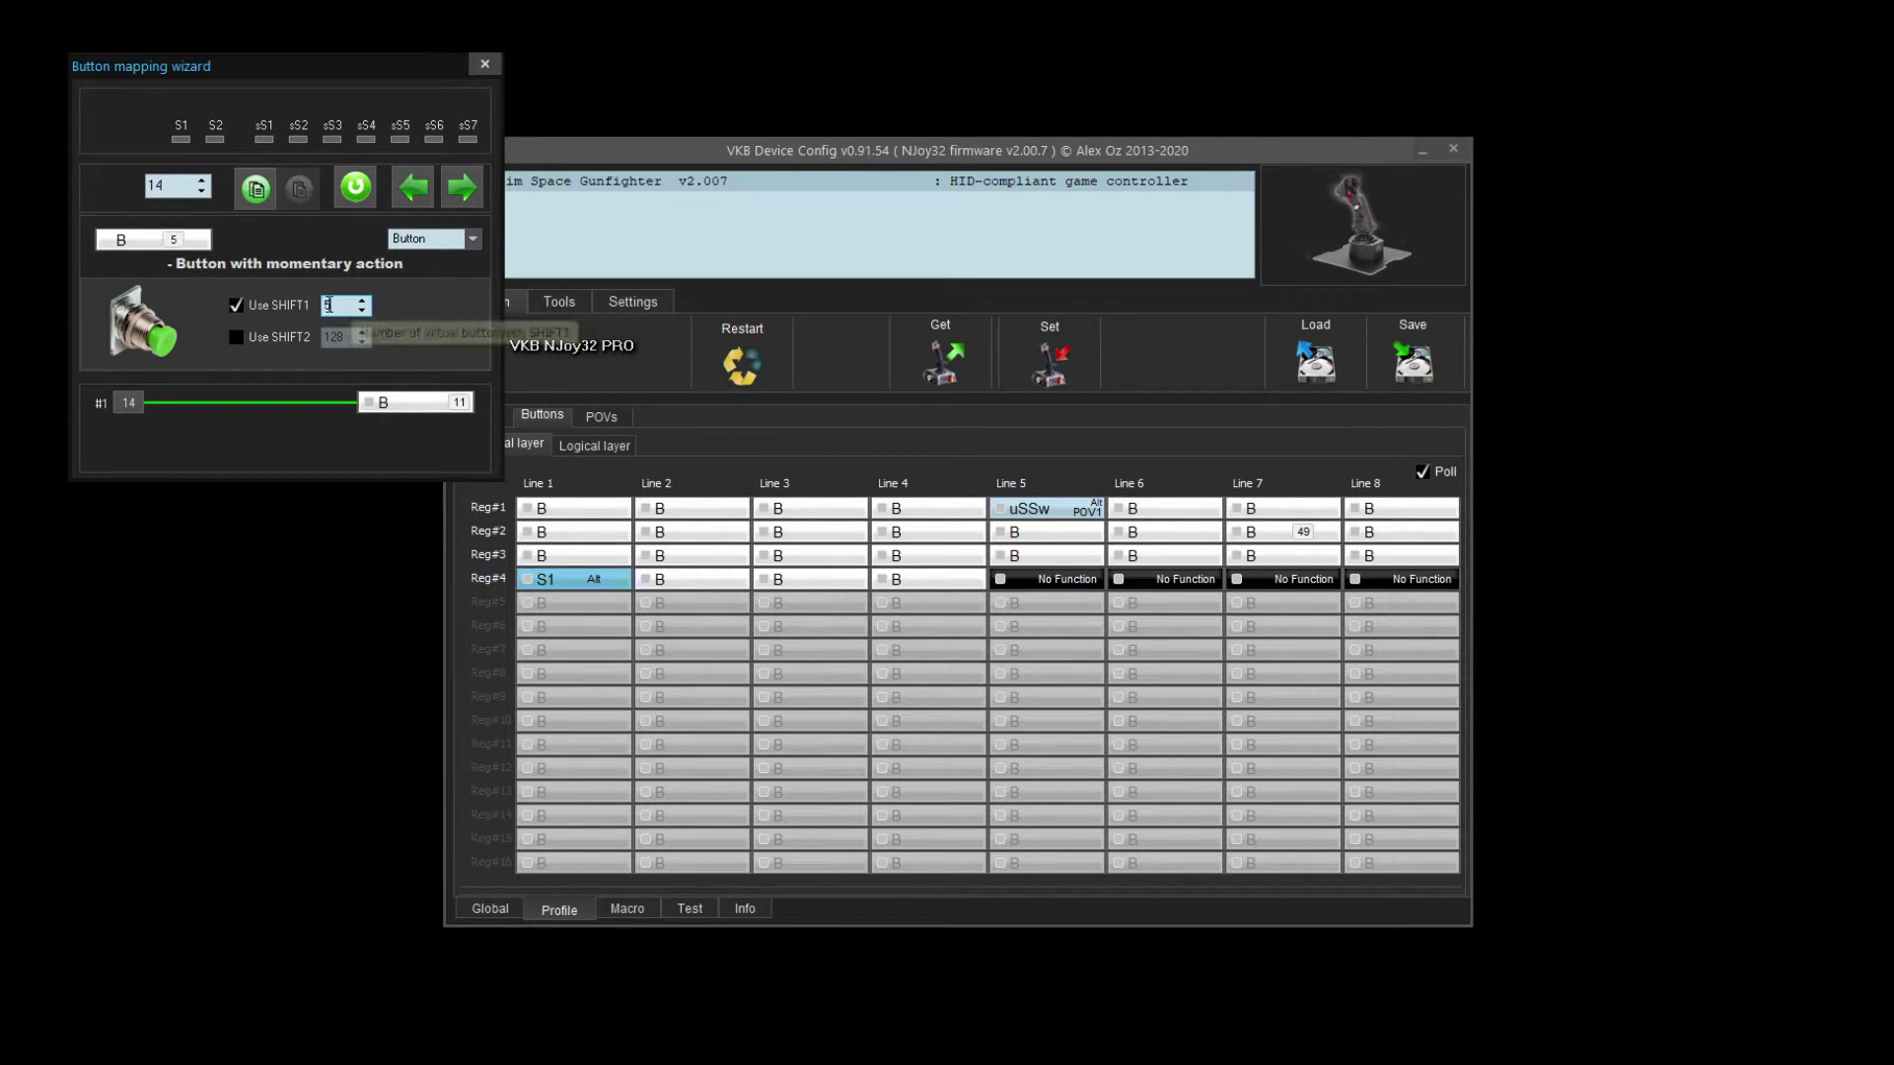
left_click(480, 67)
Enable SHIFT1 on physical button 16 (A3 right) with virtual button 51.
left_click(1374, 534)
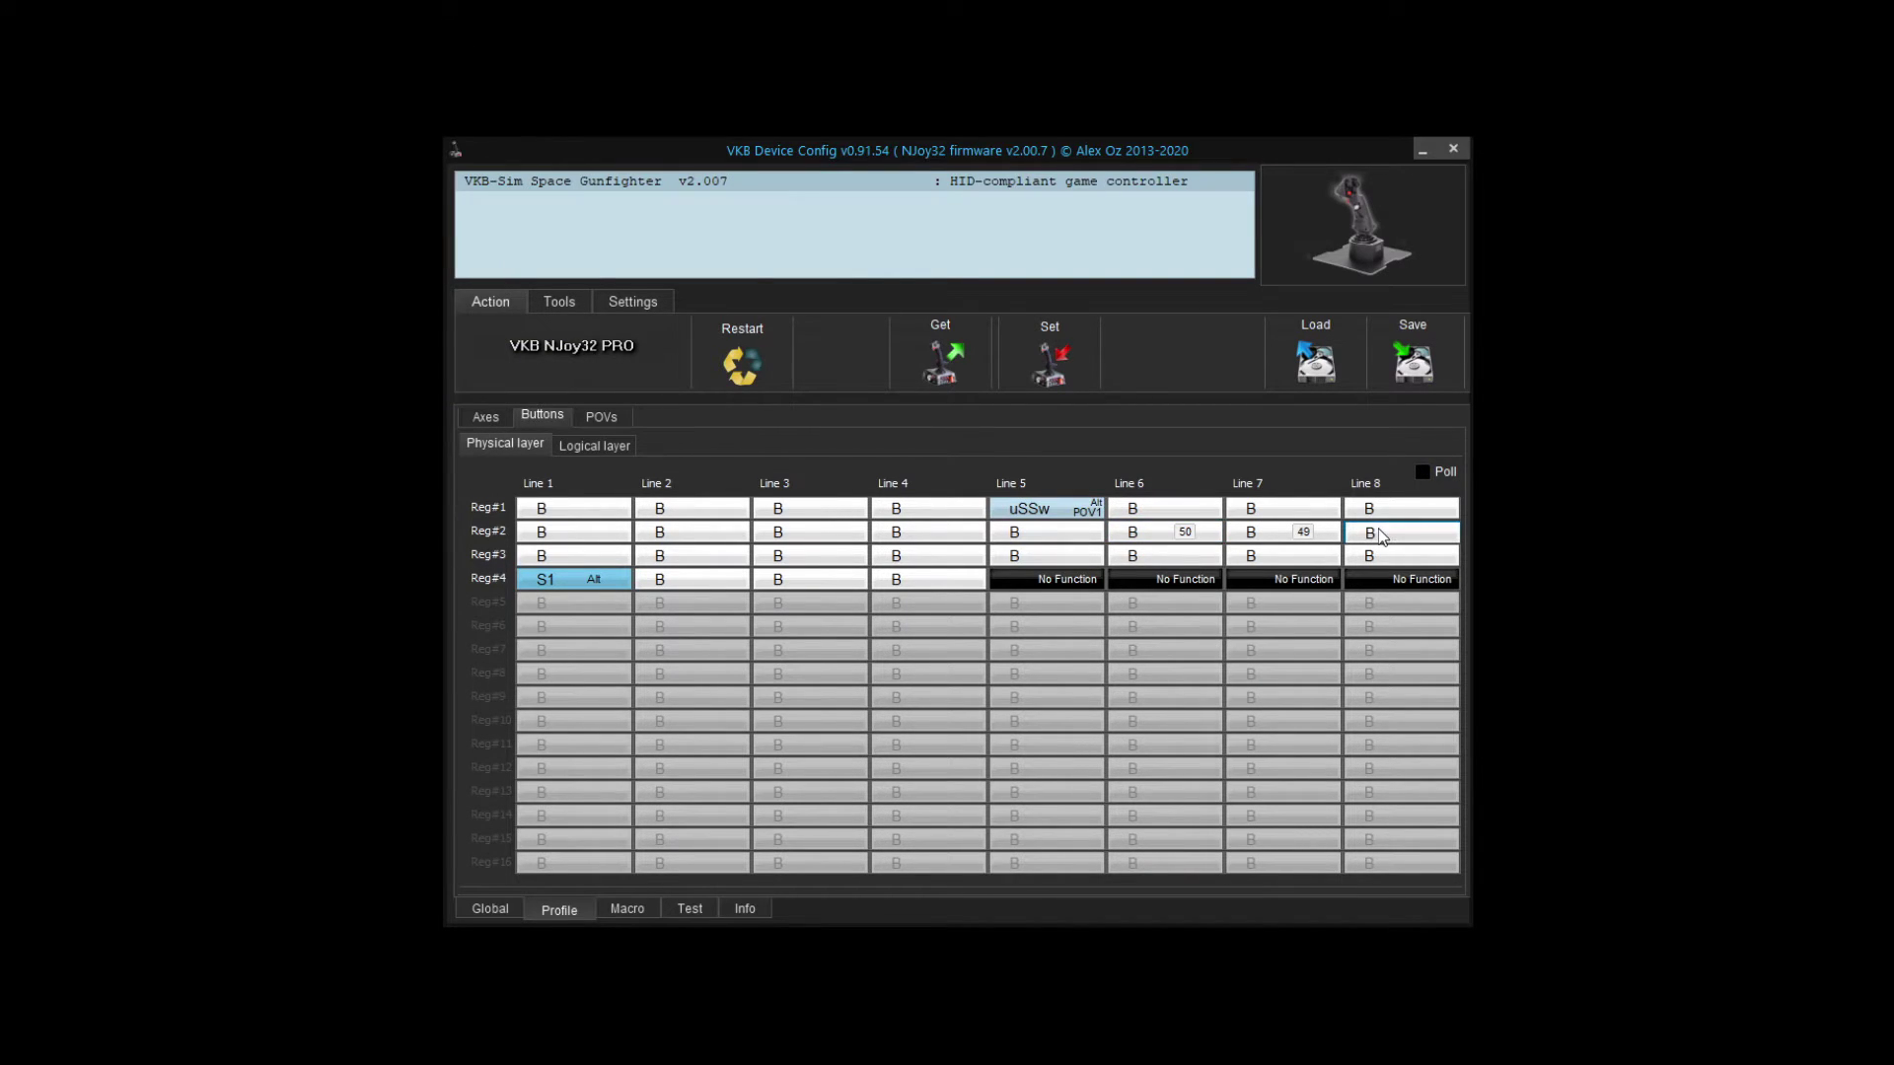
double_click(1380, 535)
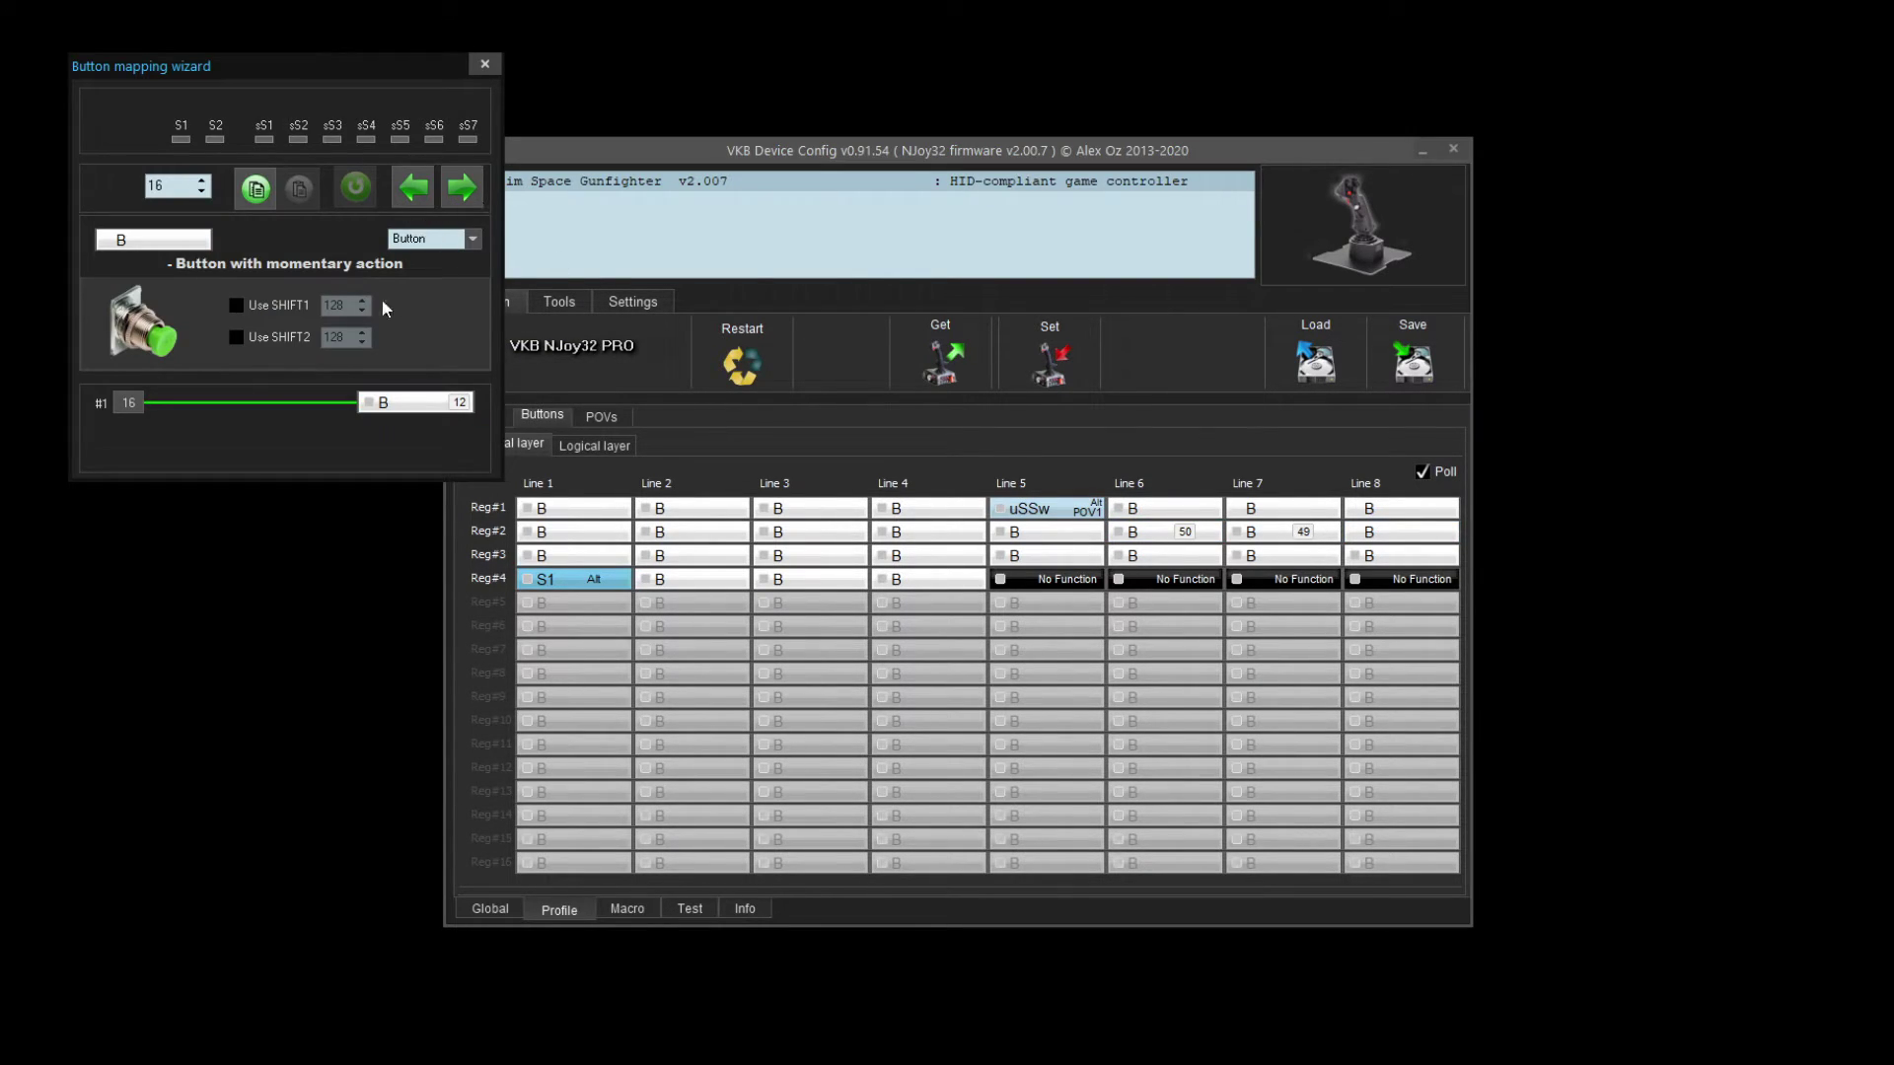
left_click(237, 305)
double_click(335, 306)
type("51")
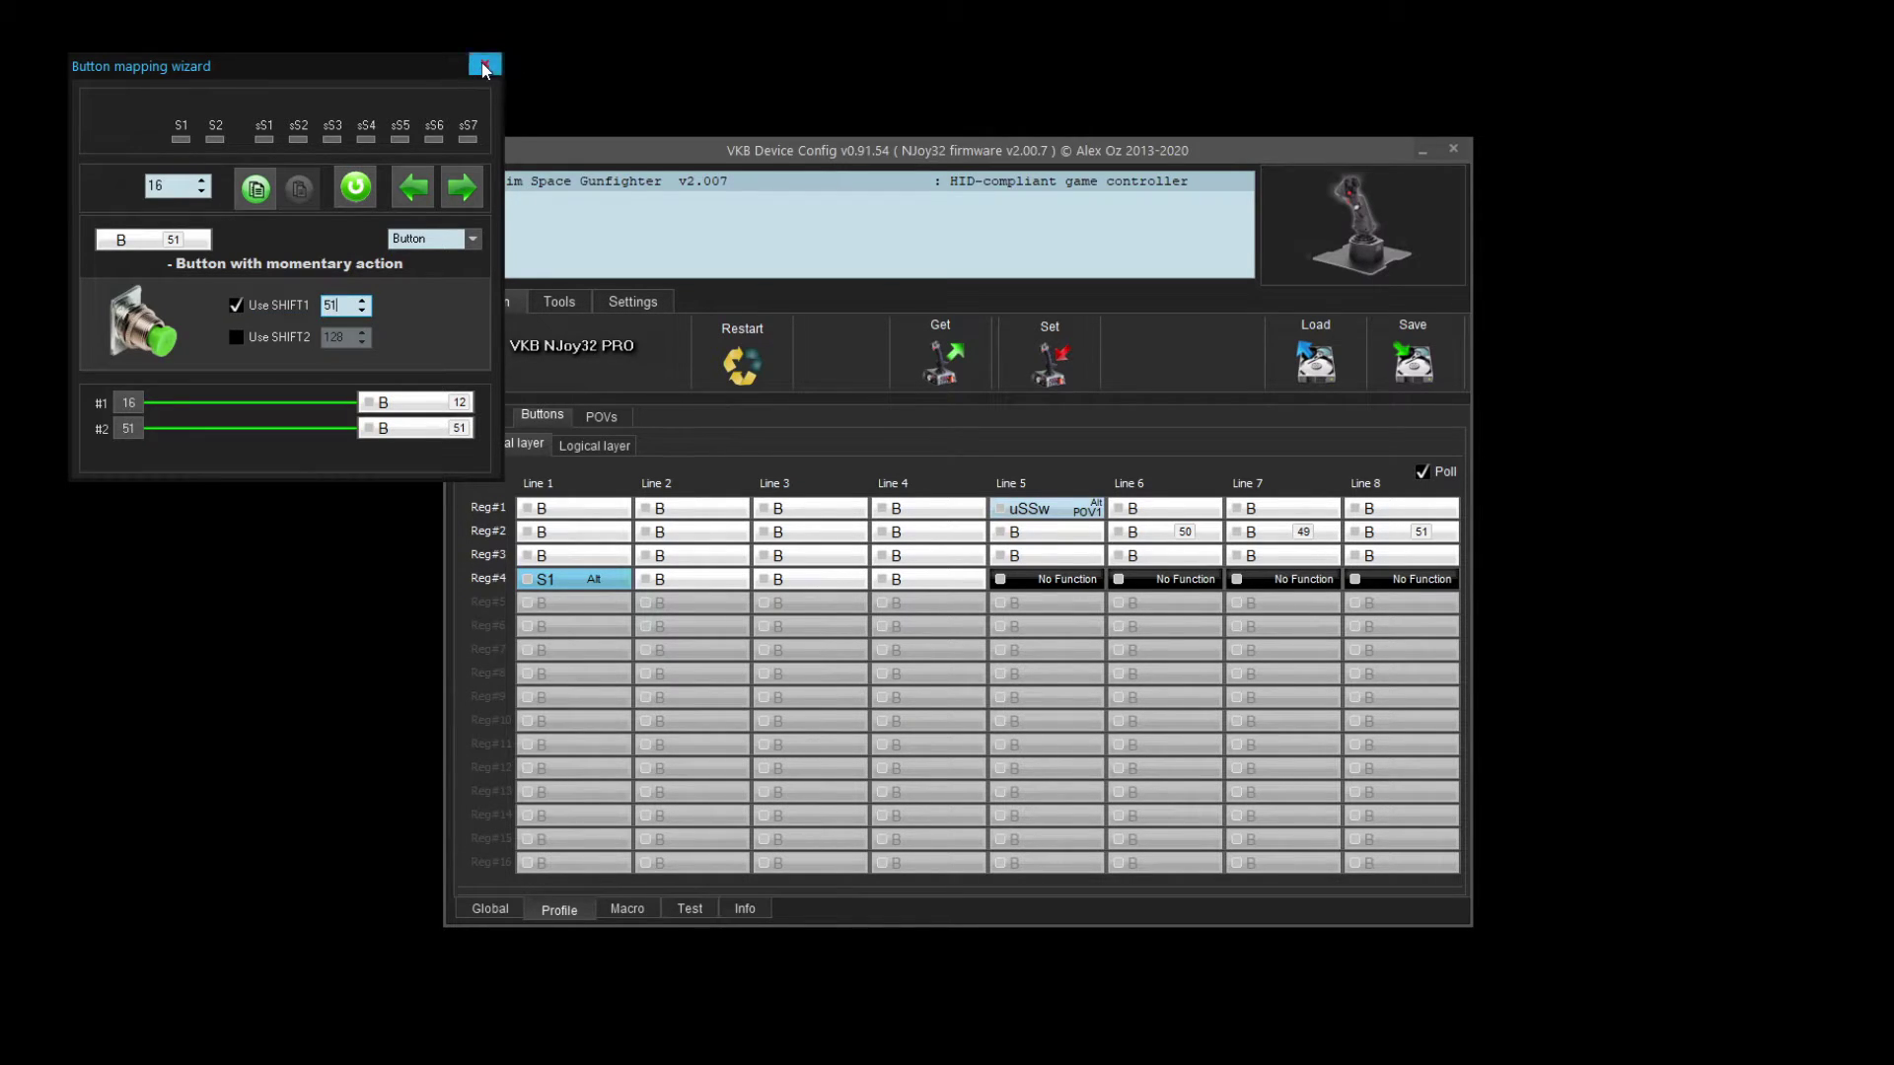
left_click(484, 67)
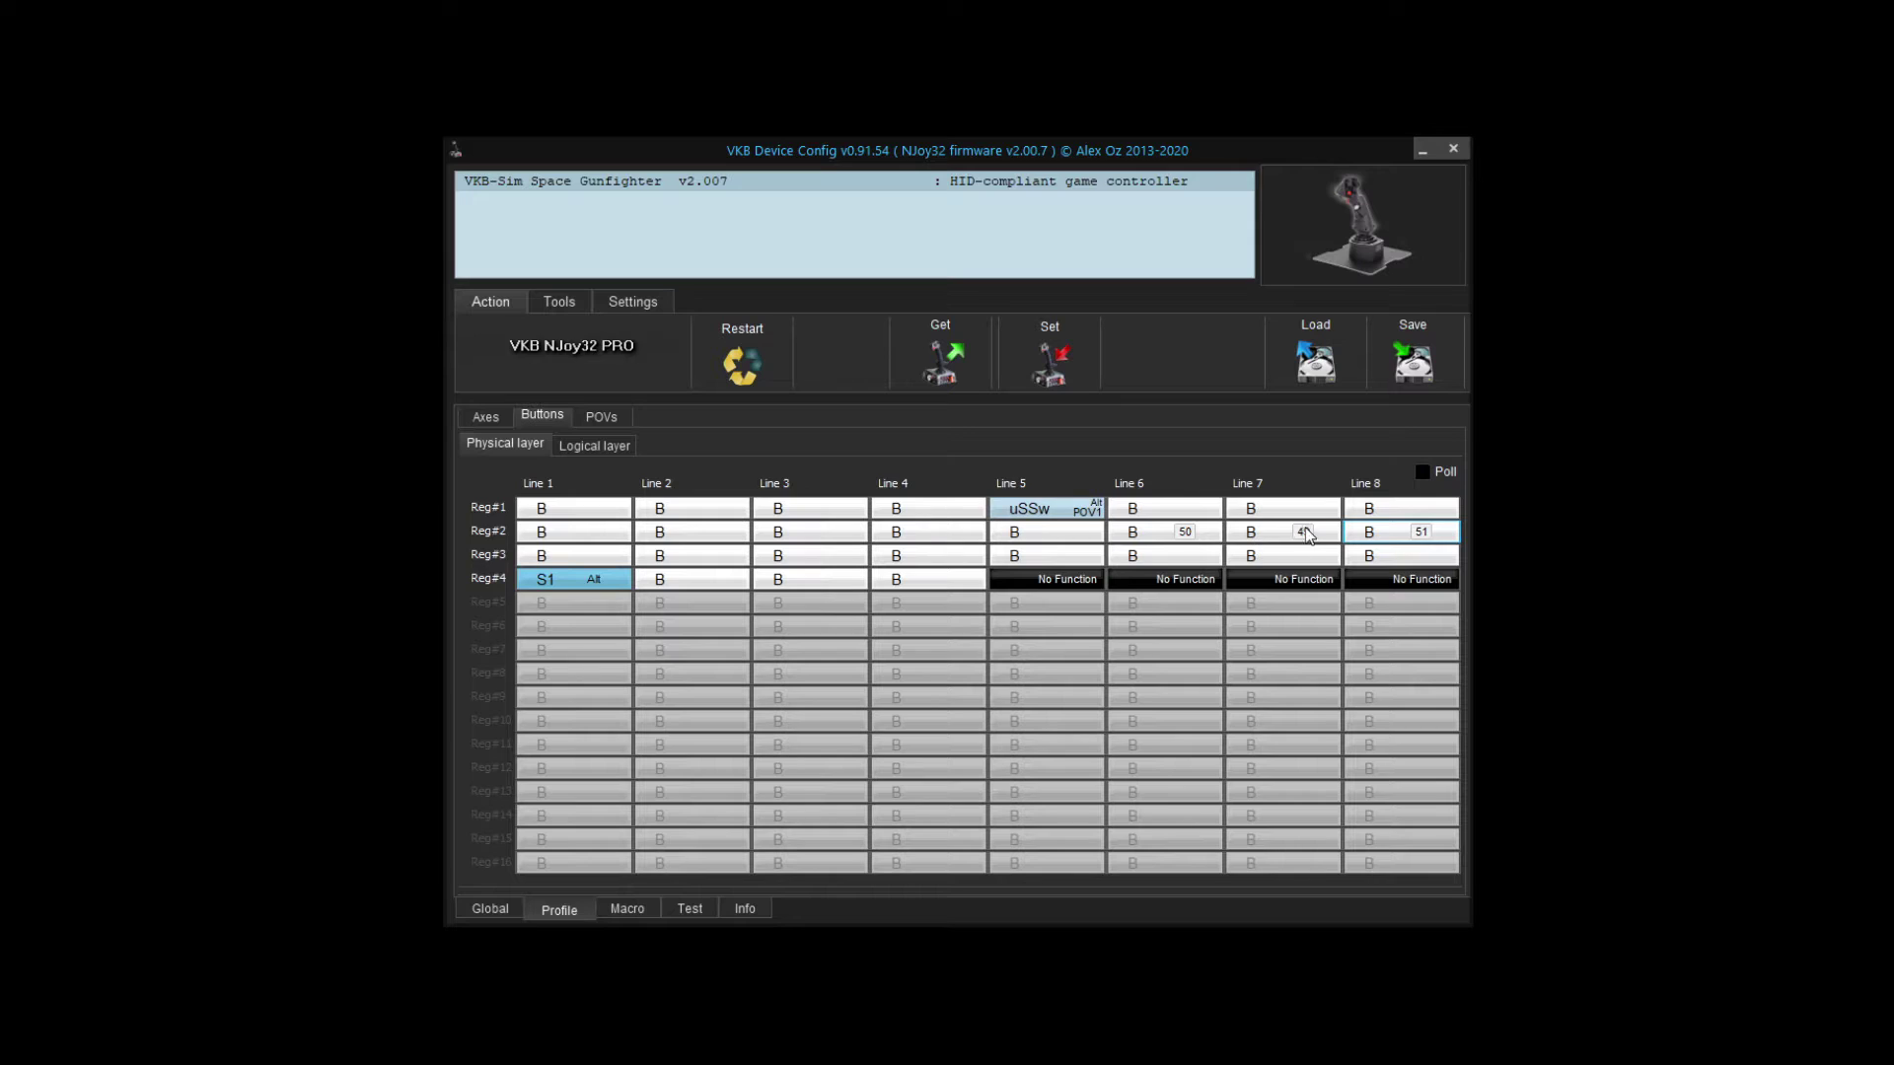
Check the SHIFT1 assignments of the A3 left, up and right buttons and write the parameters into the device.
mouse_move(1305, 535)
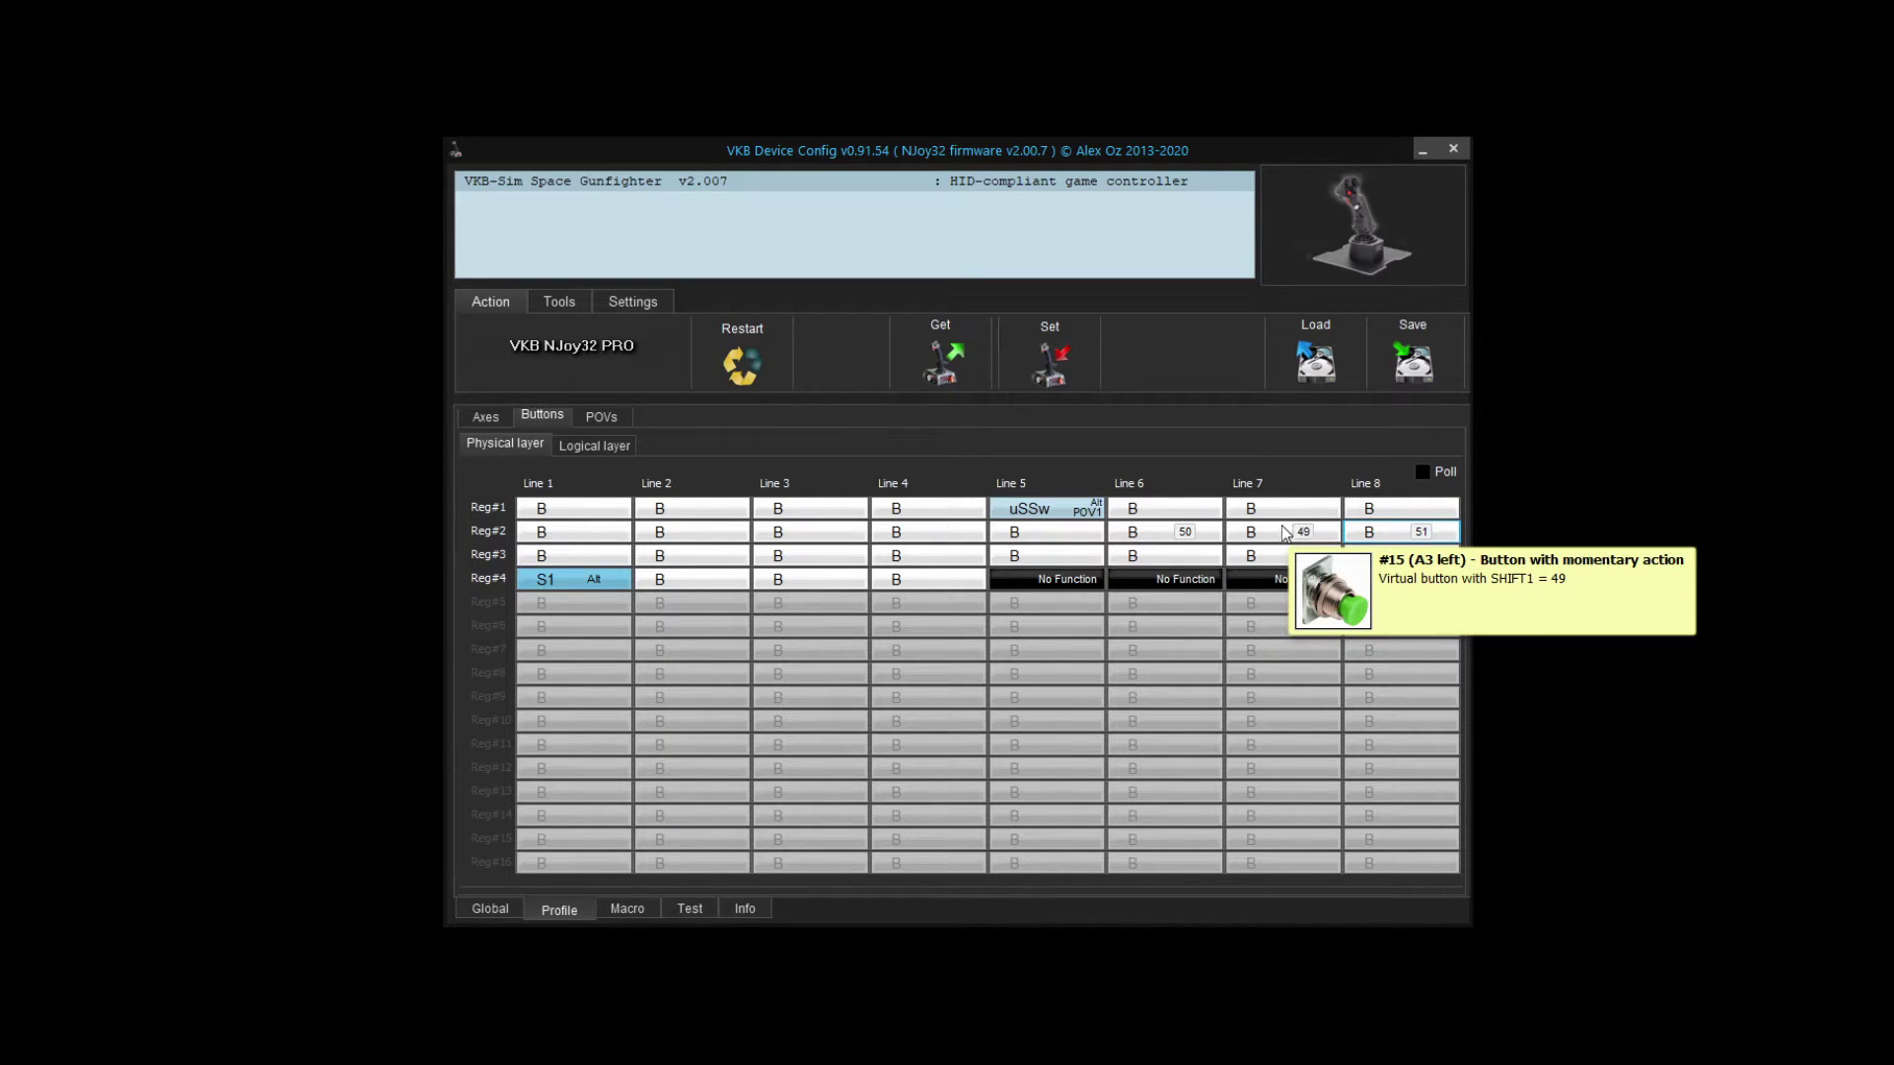
mouse_move(1189, 532)
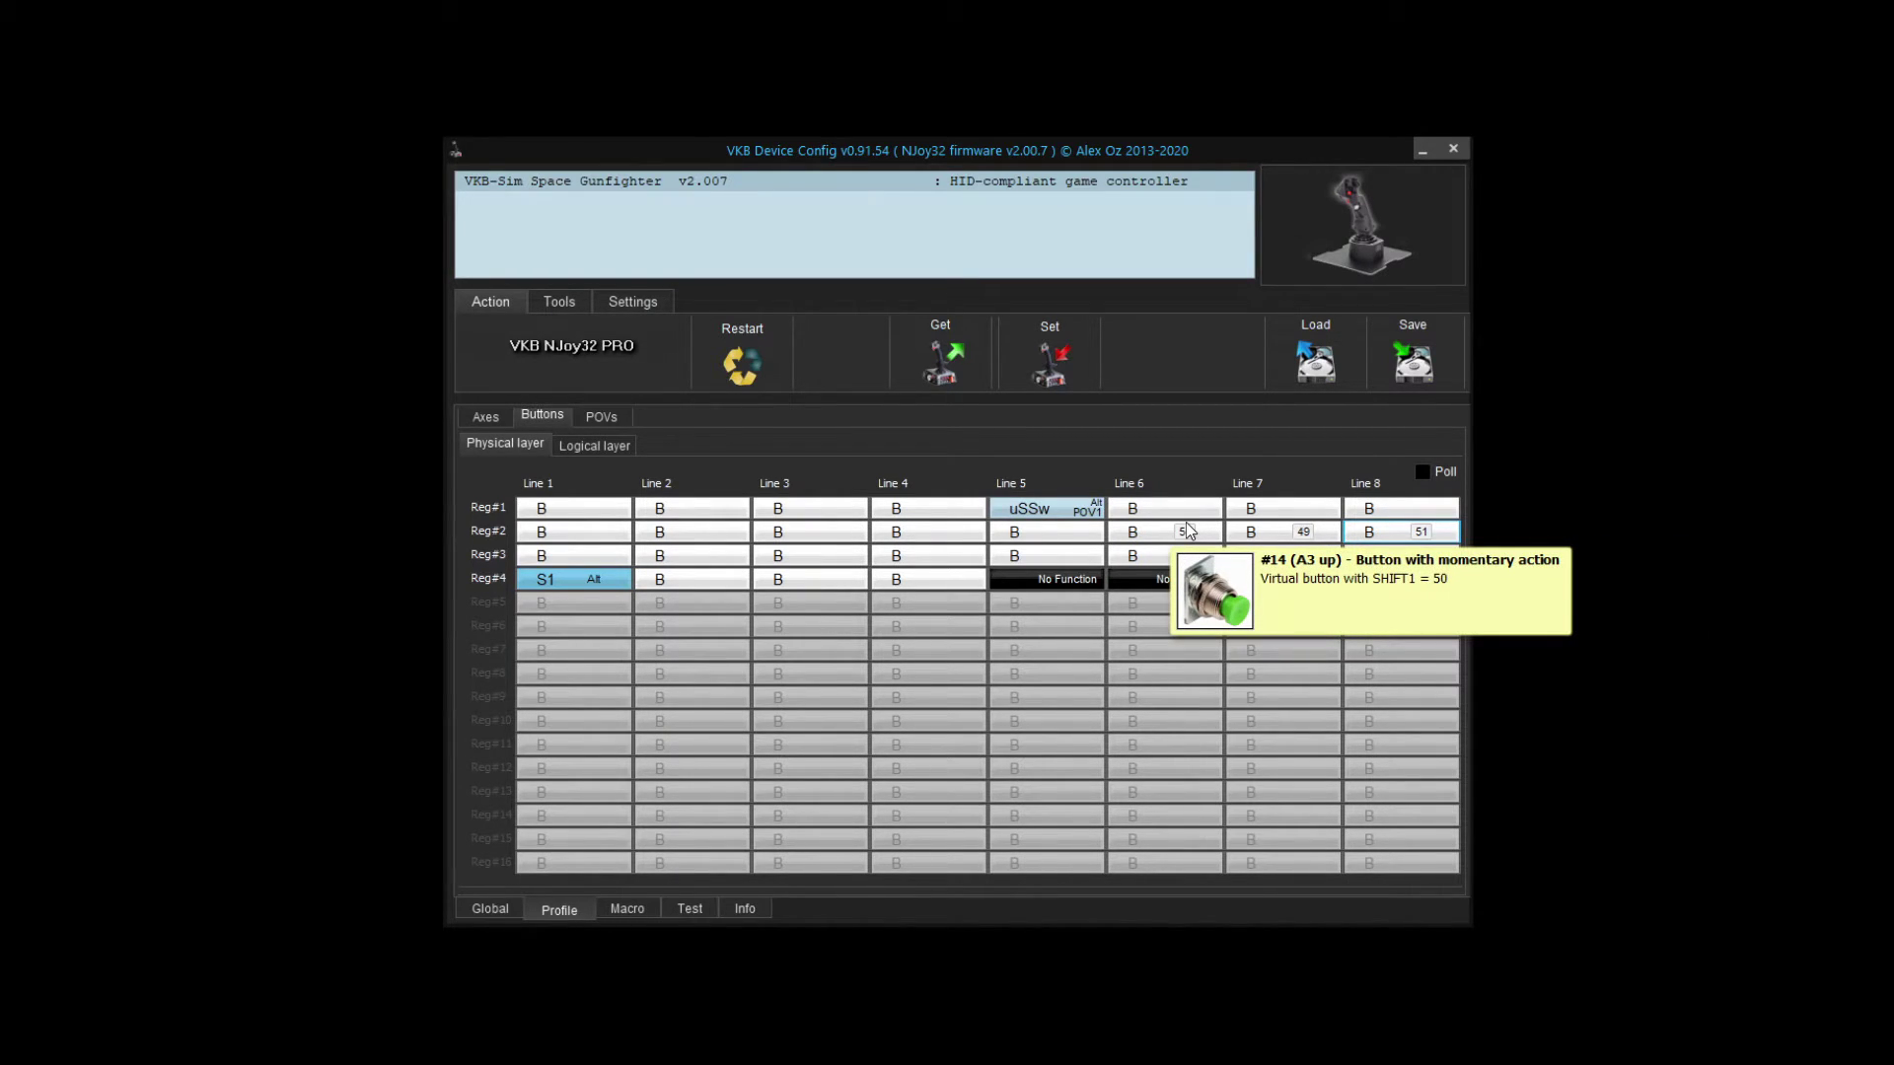
mouse_move(1390, 544)
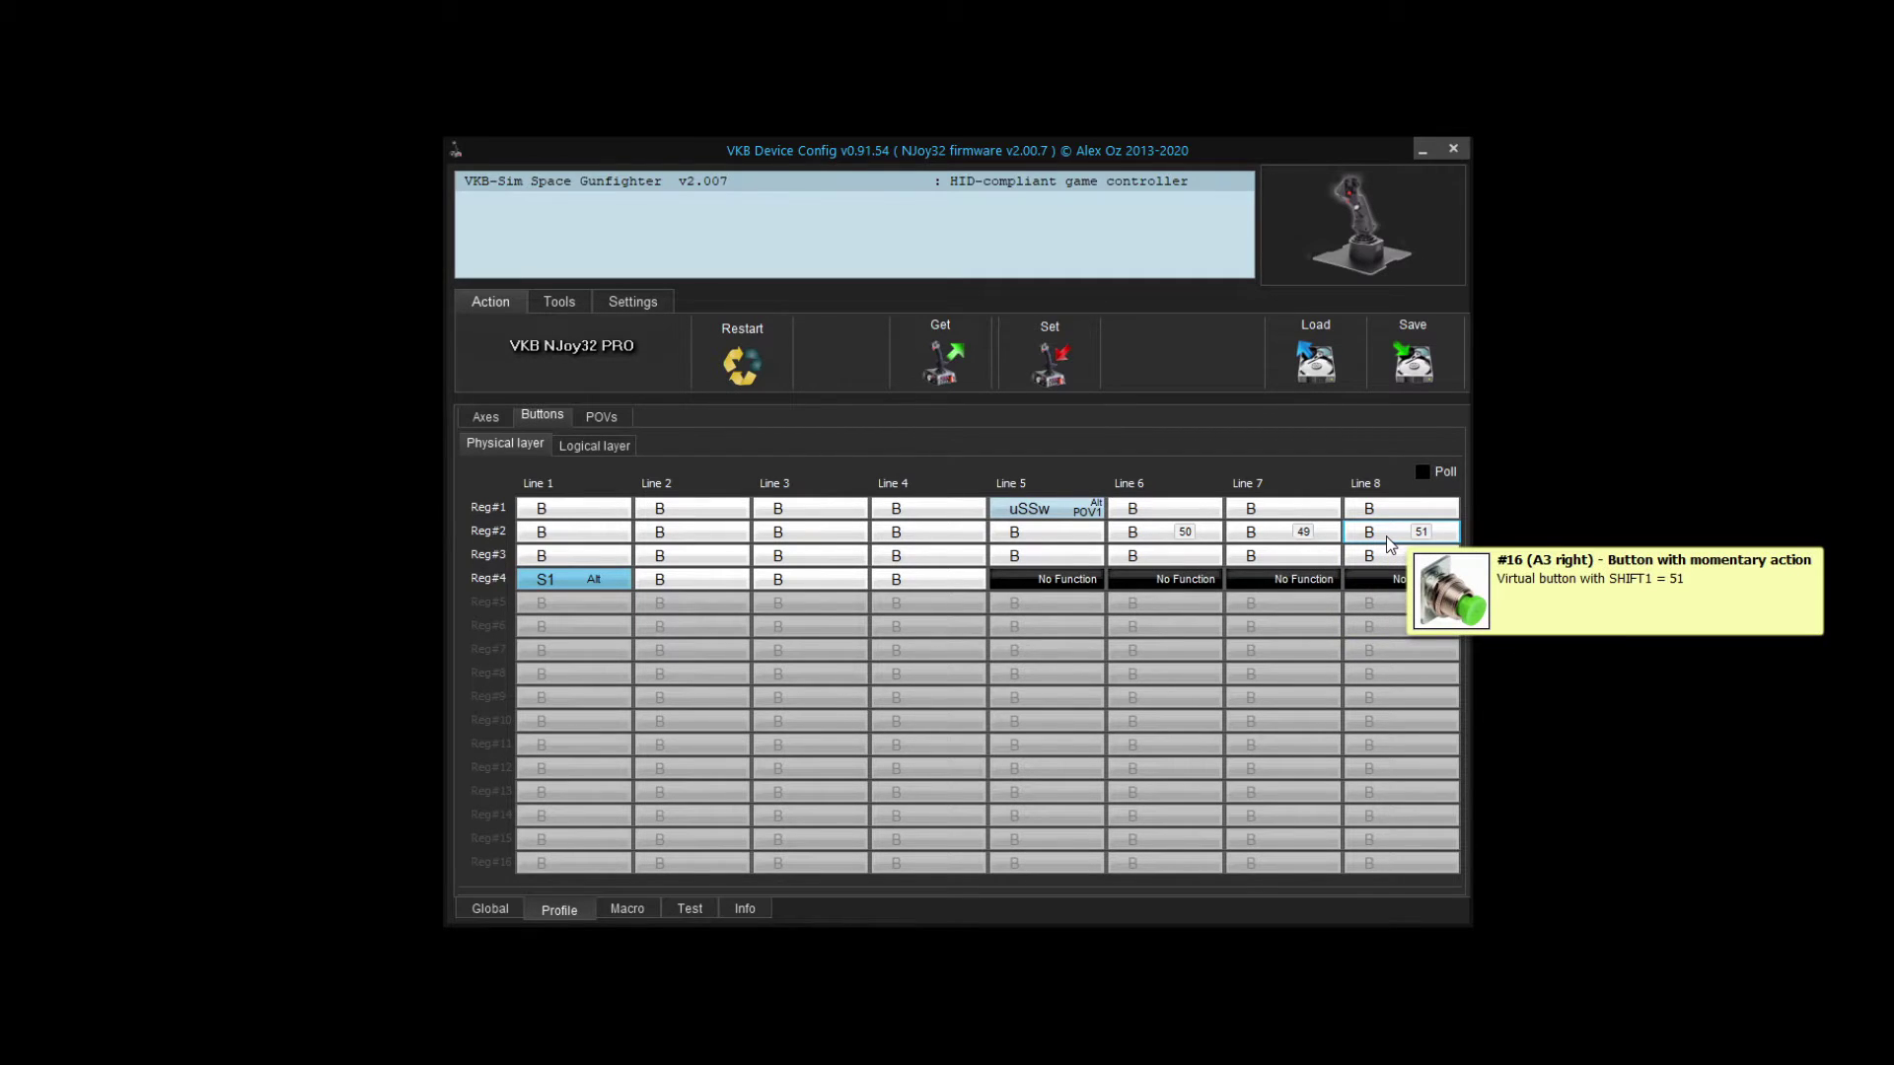
left_click(1054, 337)
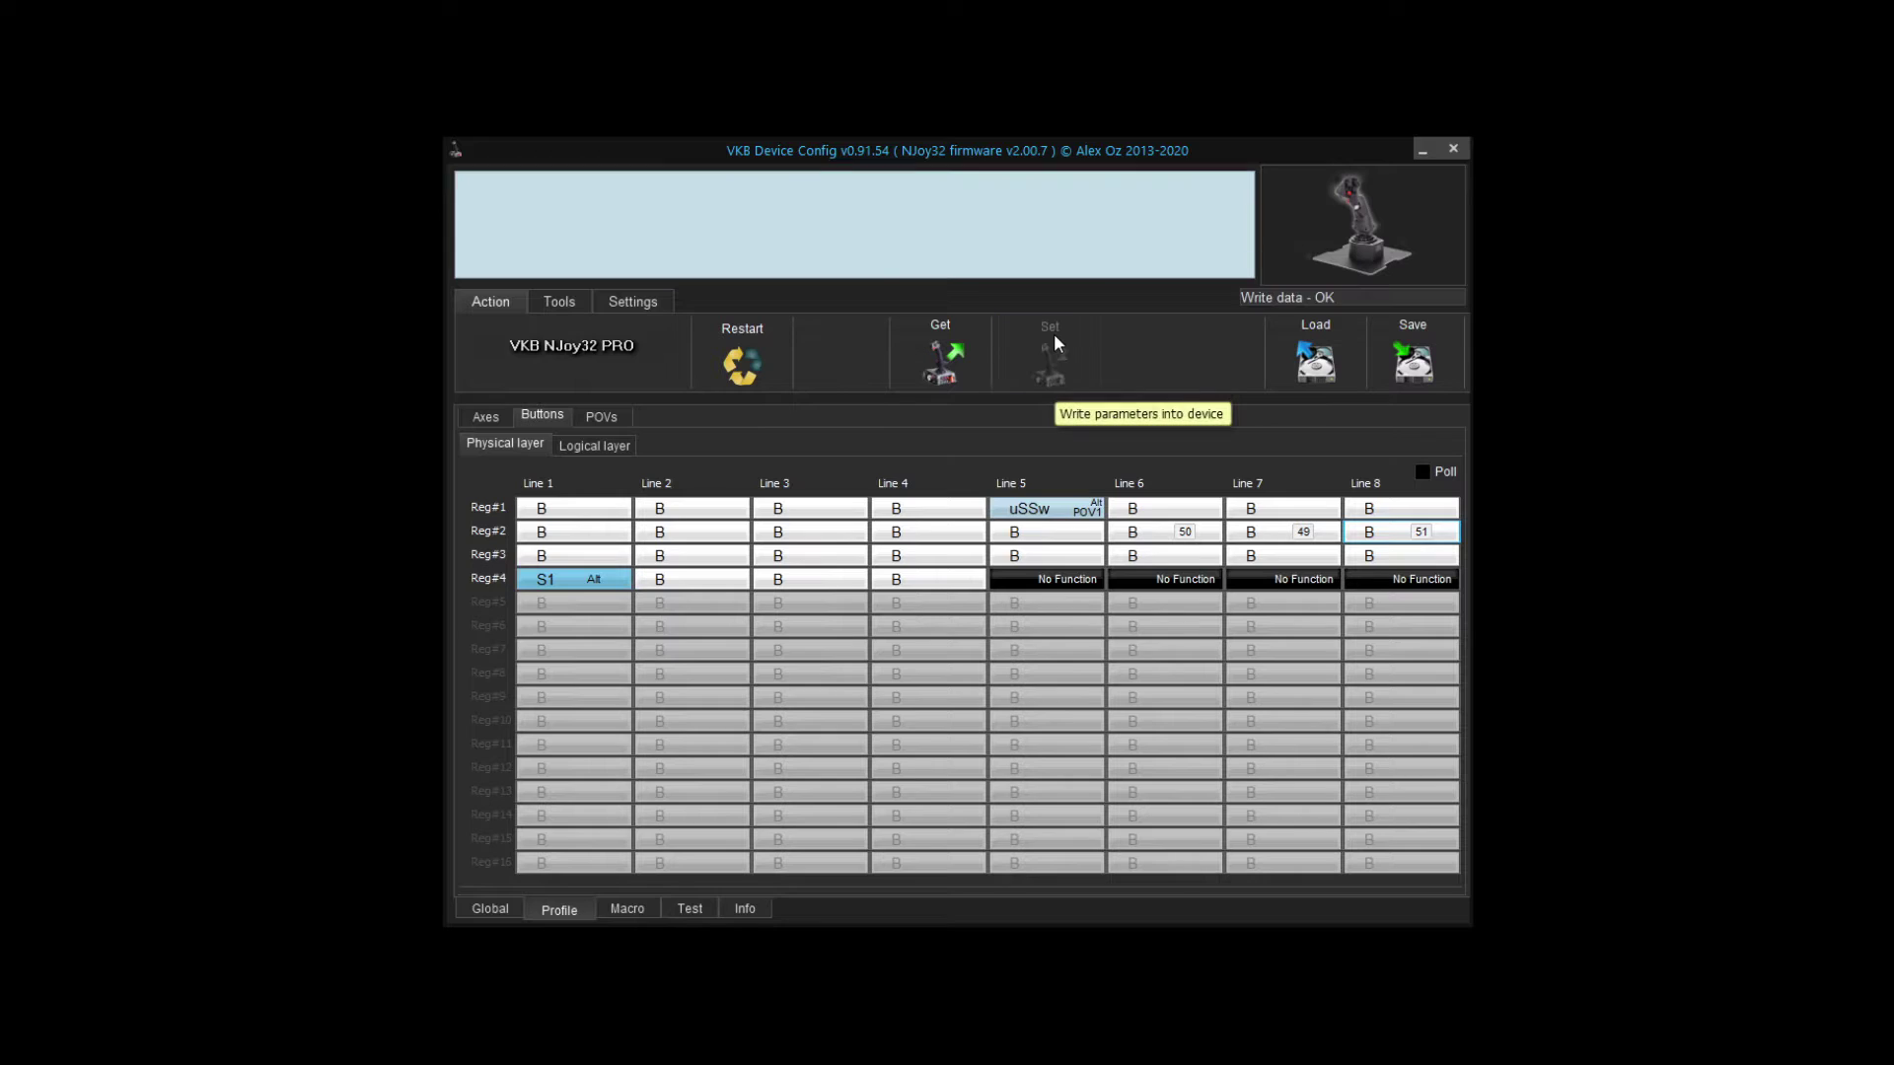
Change logical button 49 in the logical layer to a Macro function using macro 1.
left_click(606, 446)
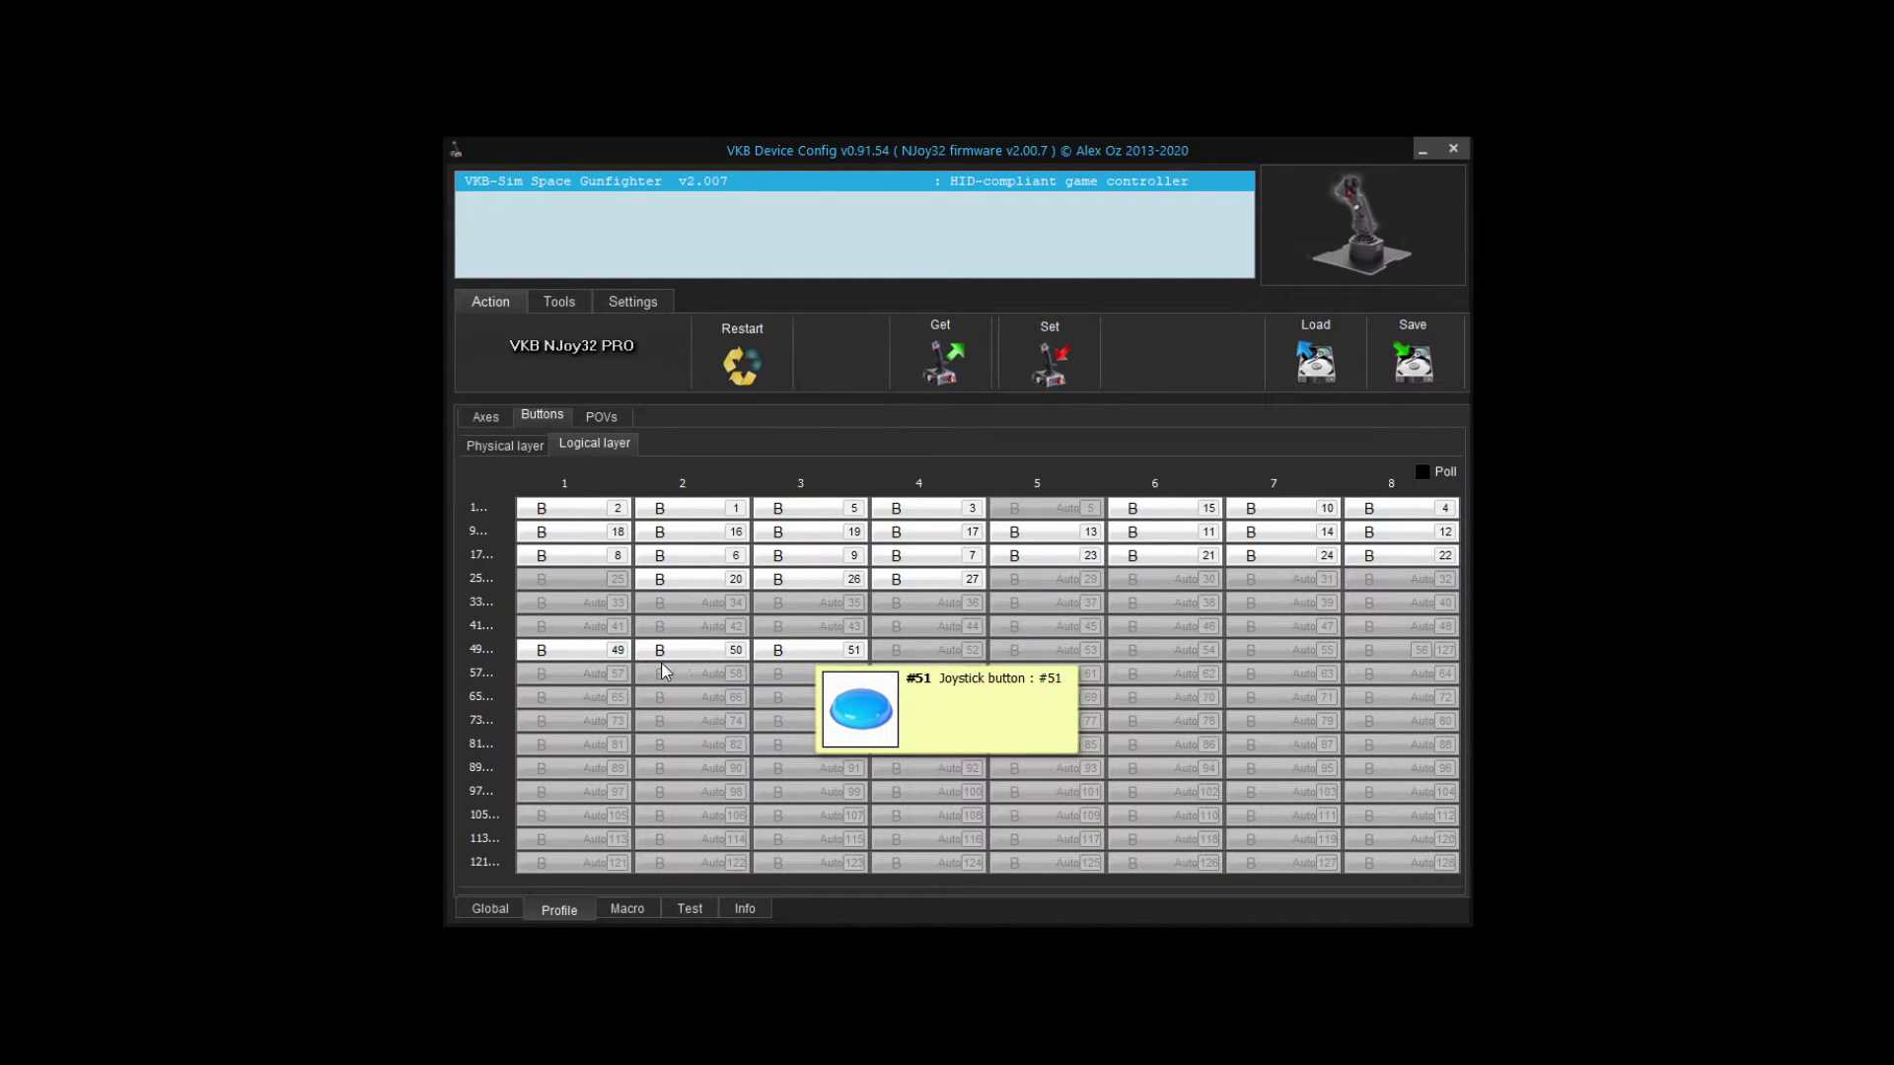
left_click(571, 656)
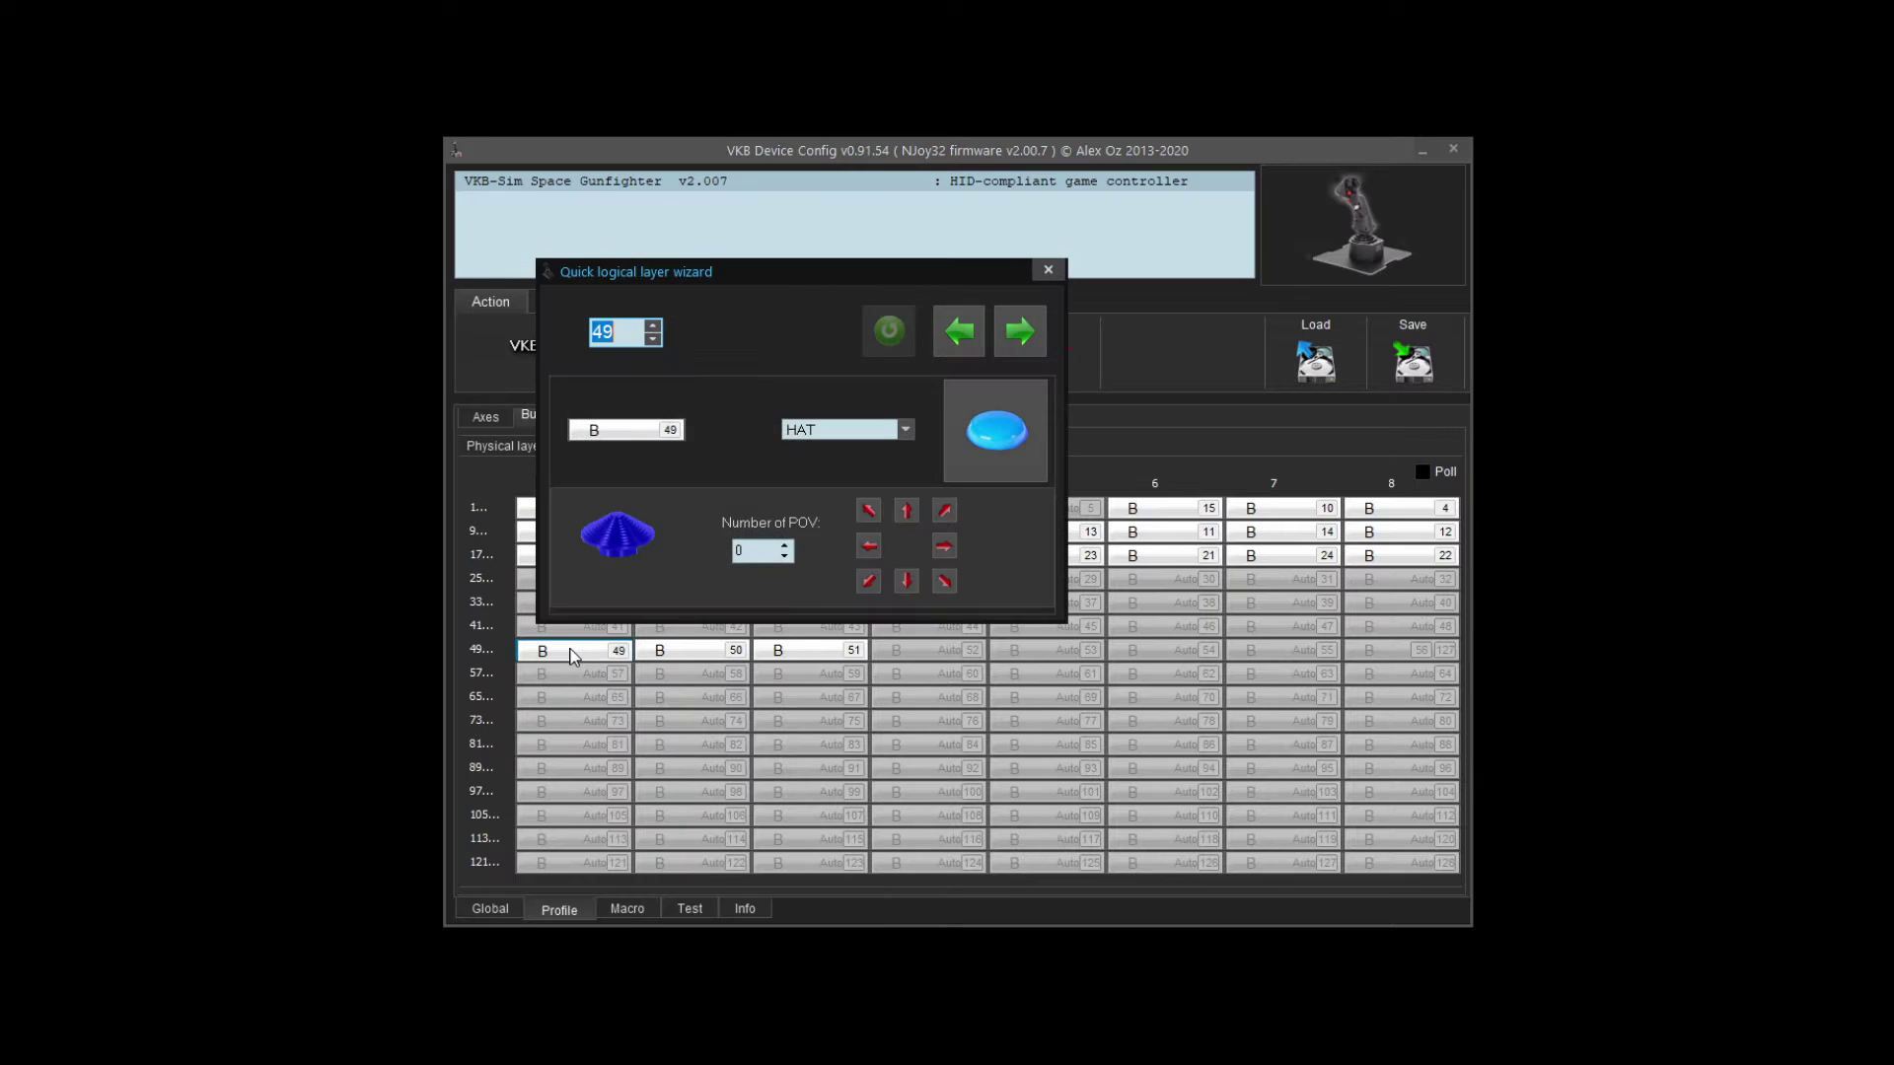
left_click(901, 430)
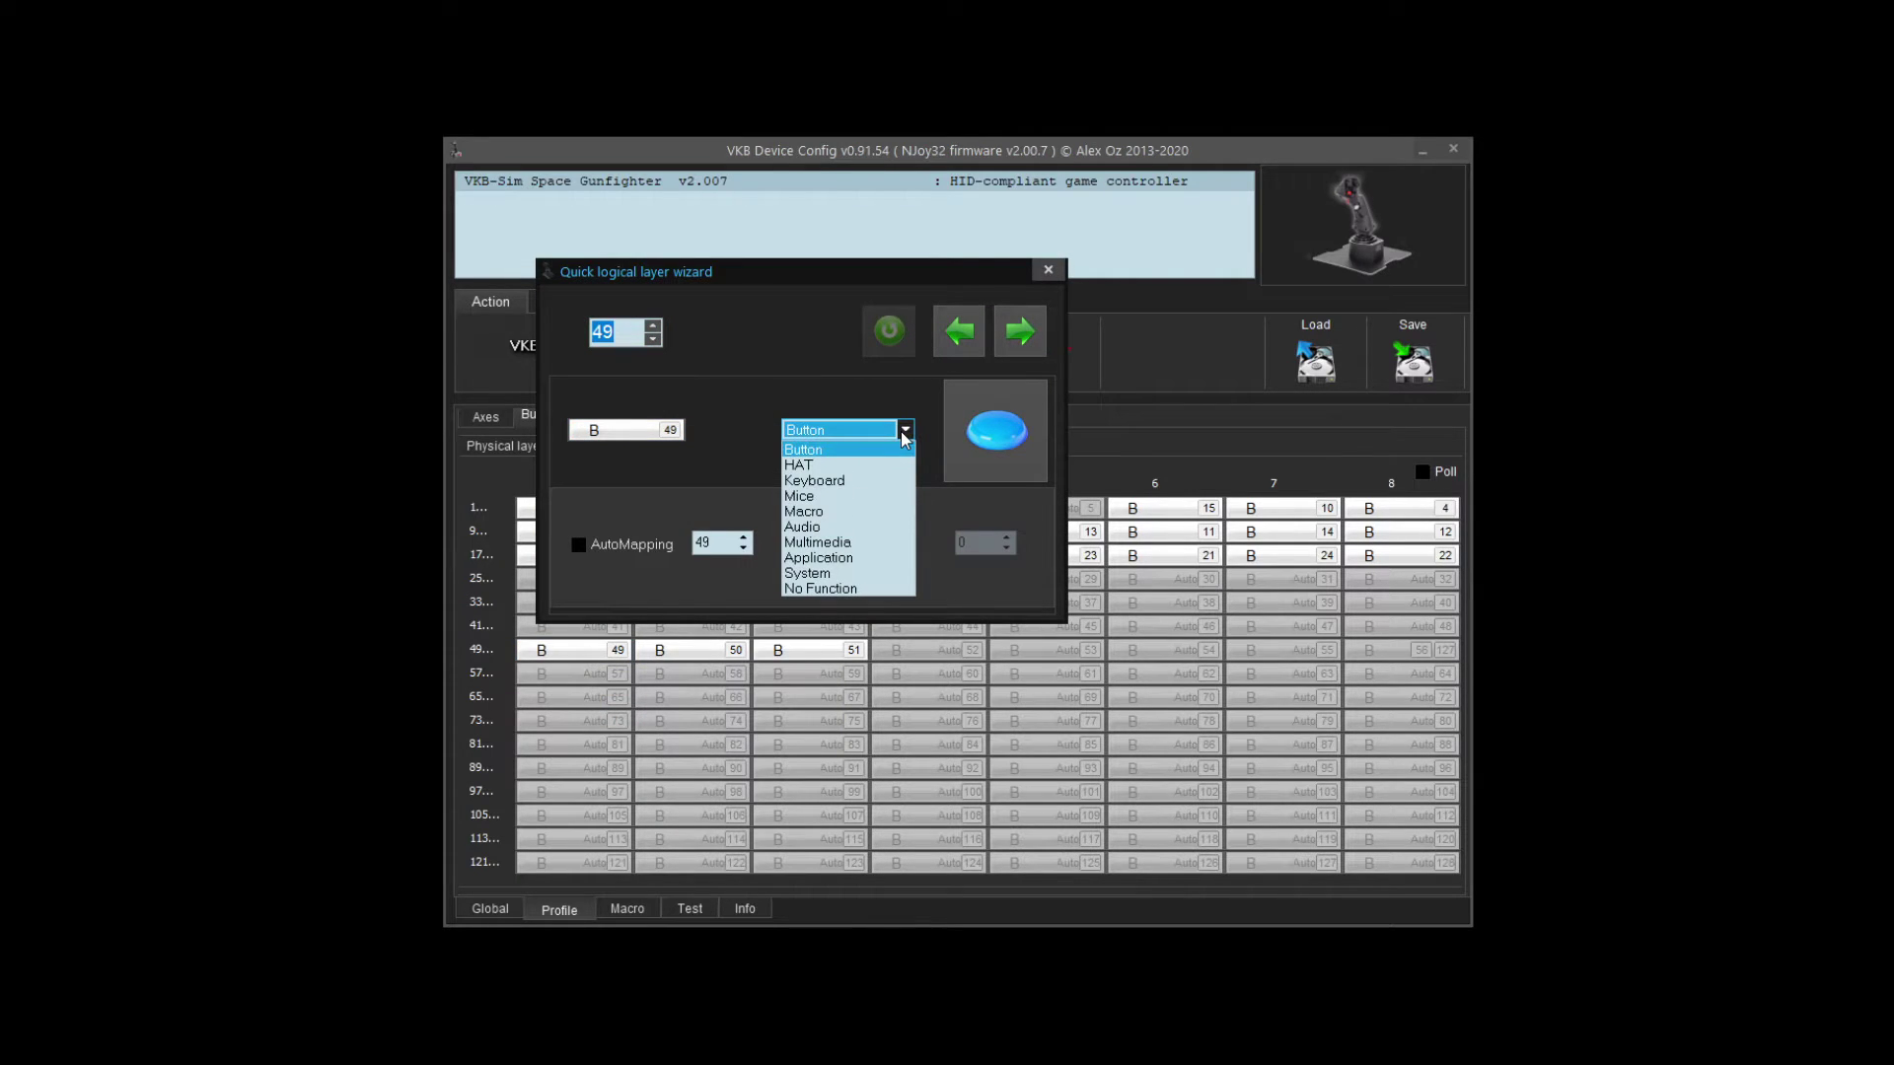
left_click(860, 506)
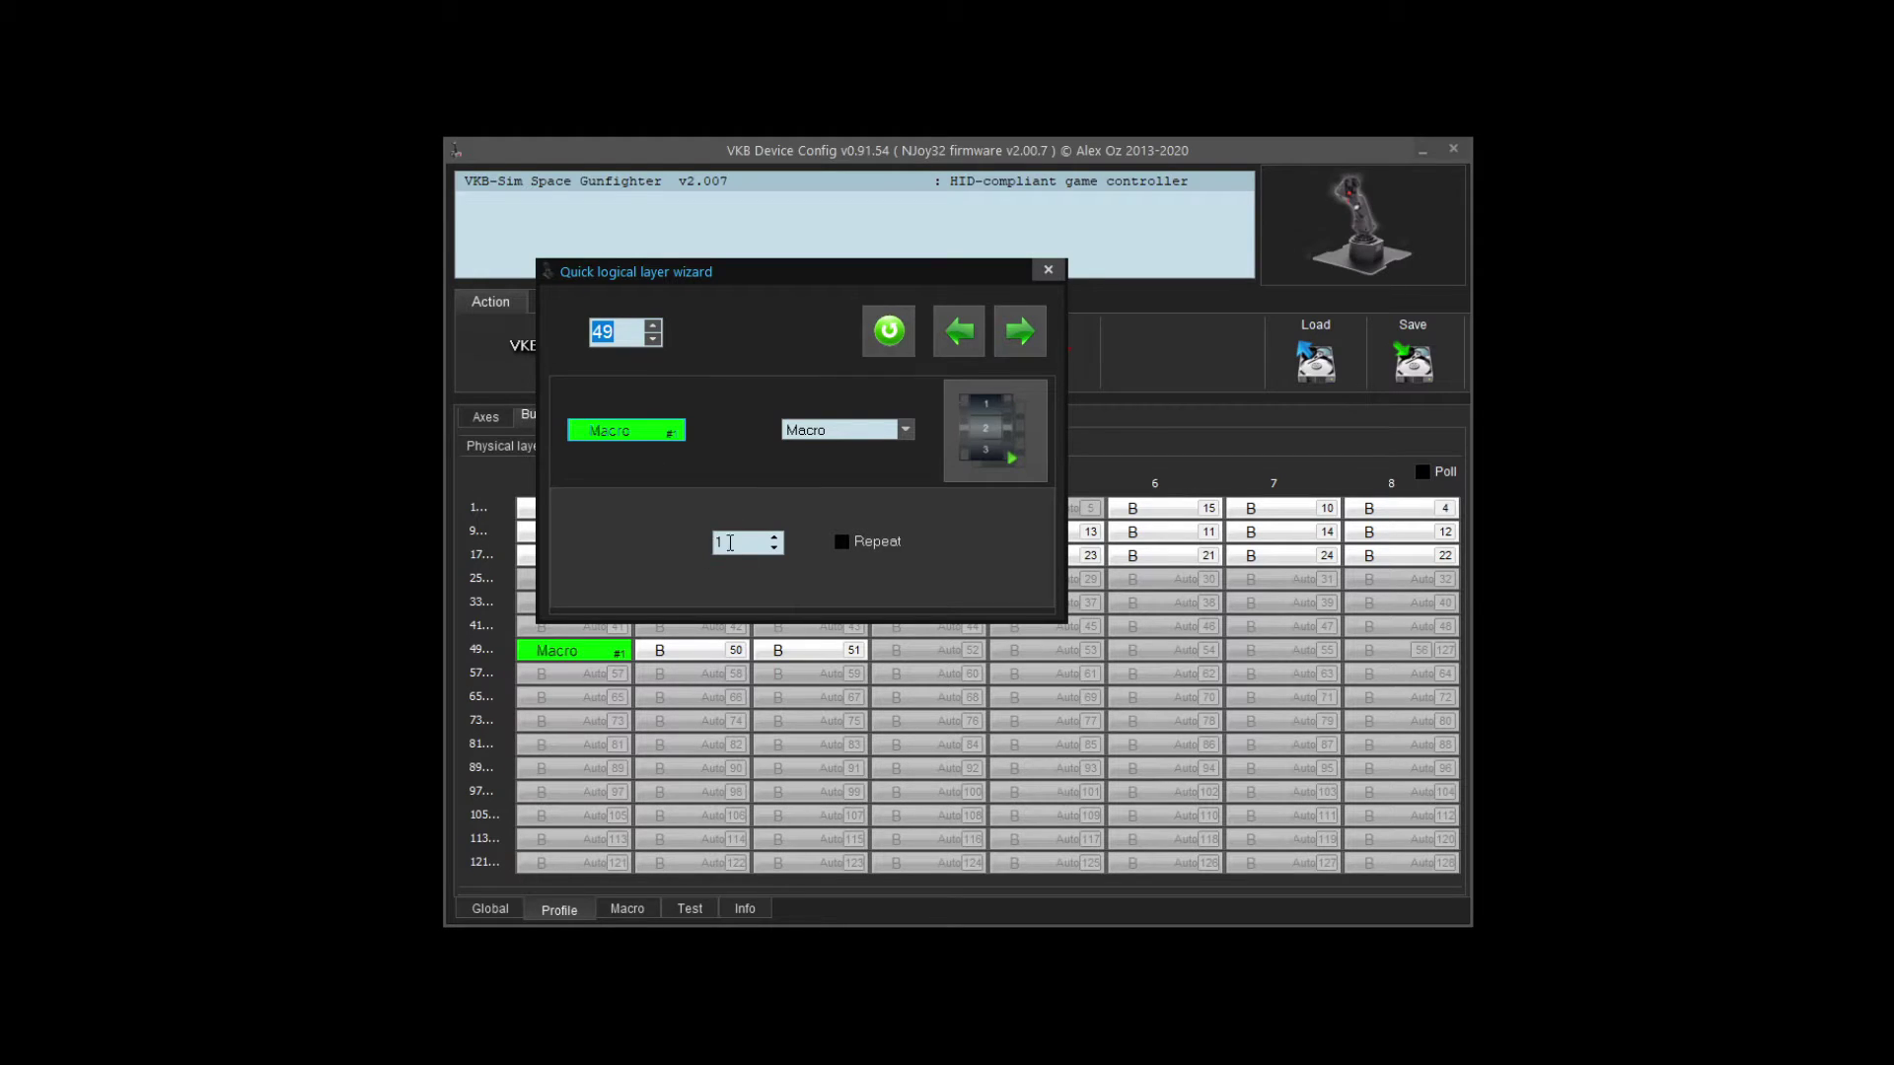
Change logical button 50 in the logical layer to a Macro function using macro 2.
left_click(1048, 272)
left_click(678, 651)
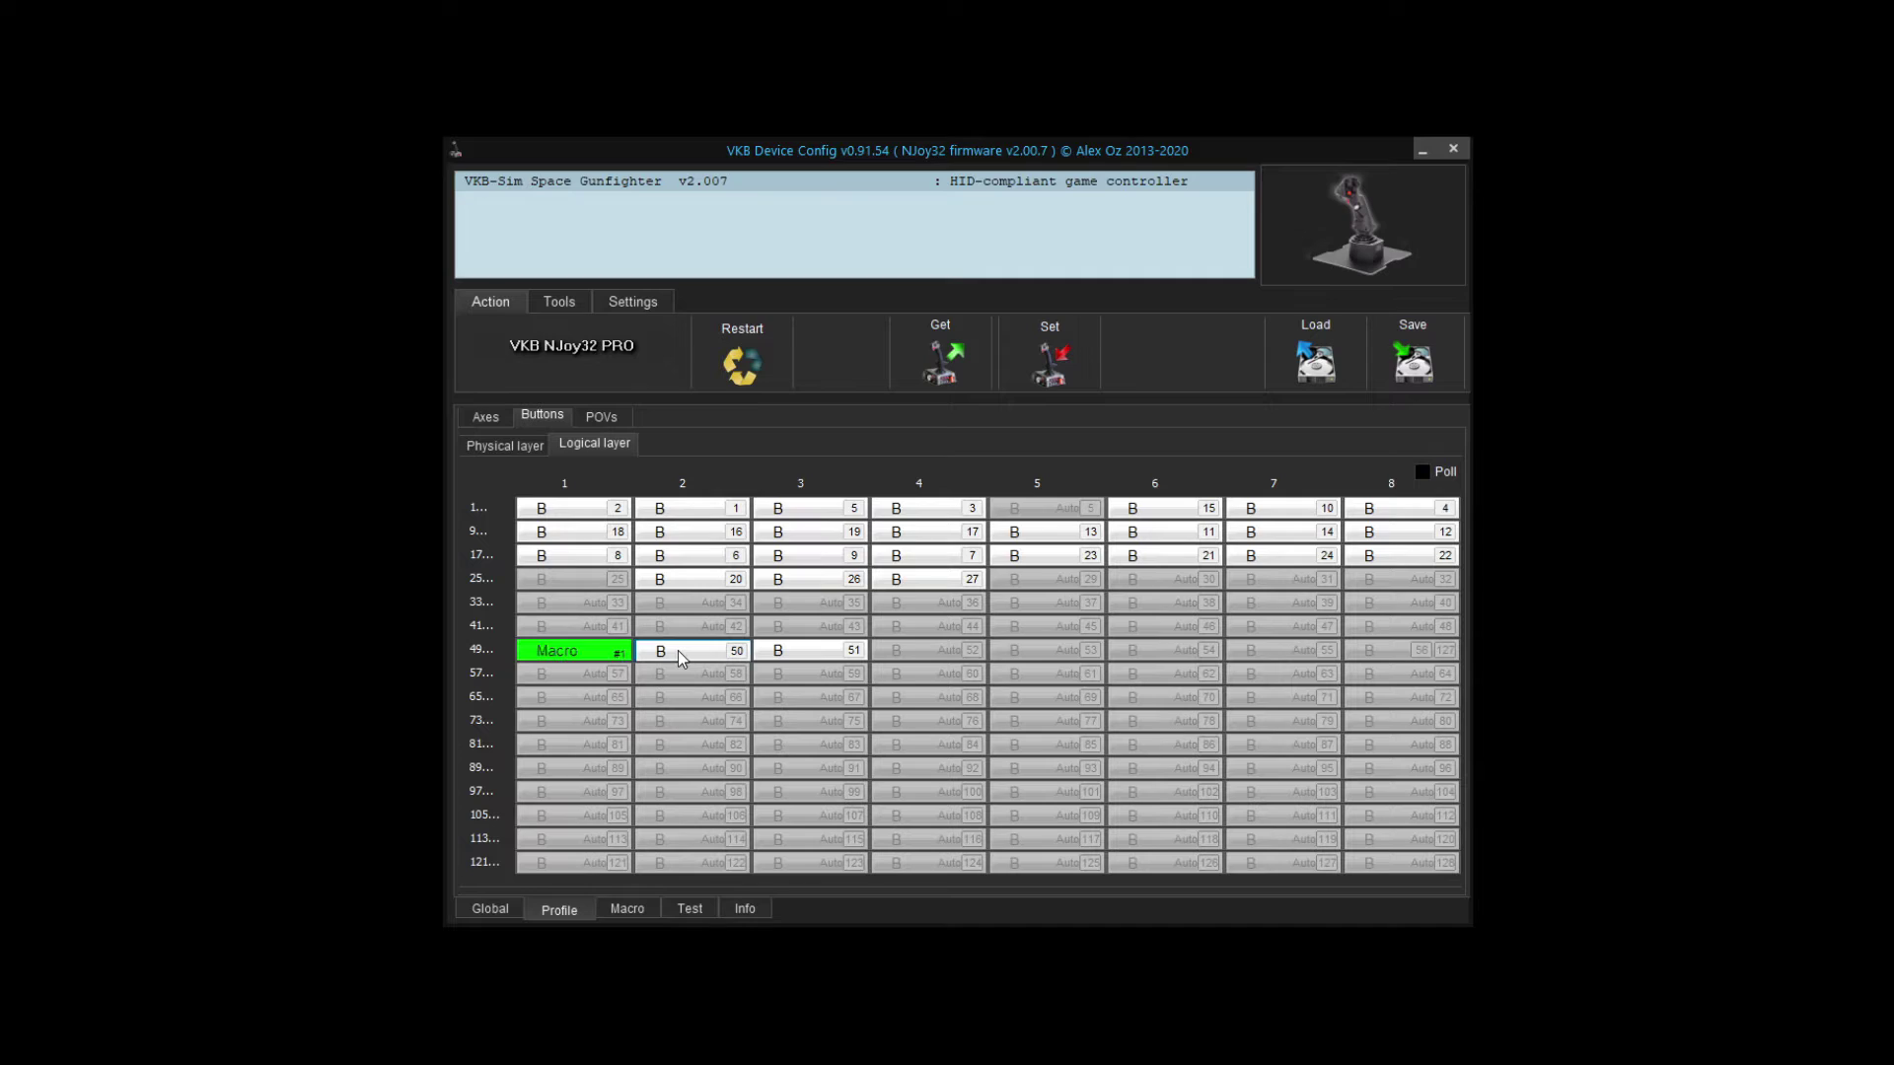
left_click(901, 430)
left_click(860, 506)
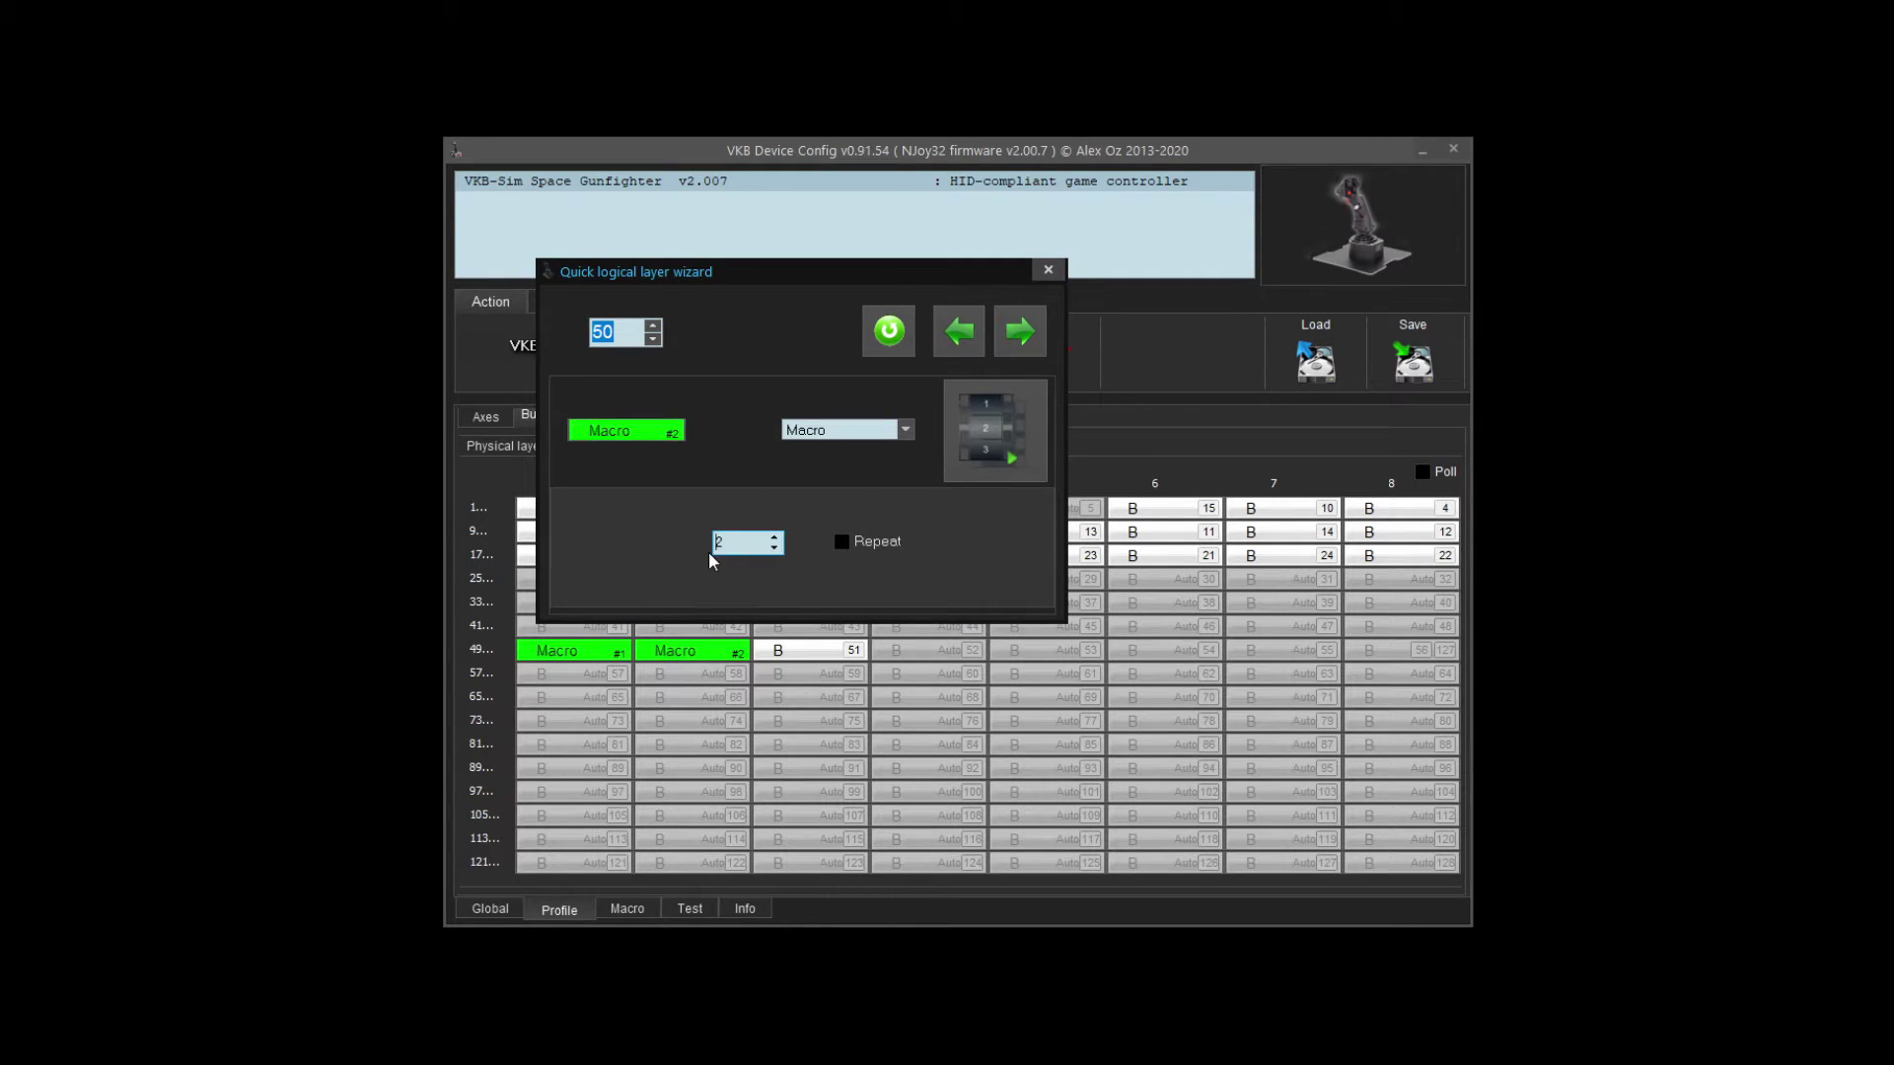
left_click(1047, 270)
Change logical button 51 to a Macro function using macro 3 and write the parameters into the device.
left_click(819, 647)
left_click(902, 431)
left_click(838, 511)
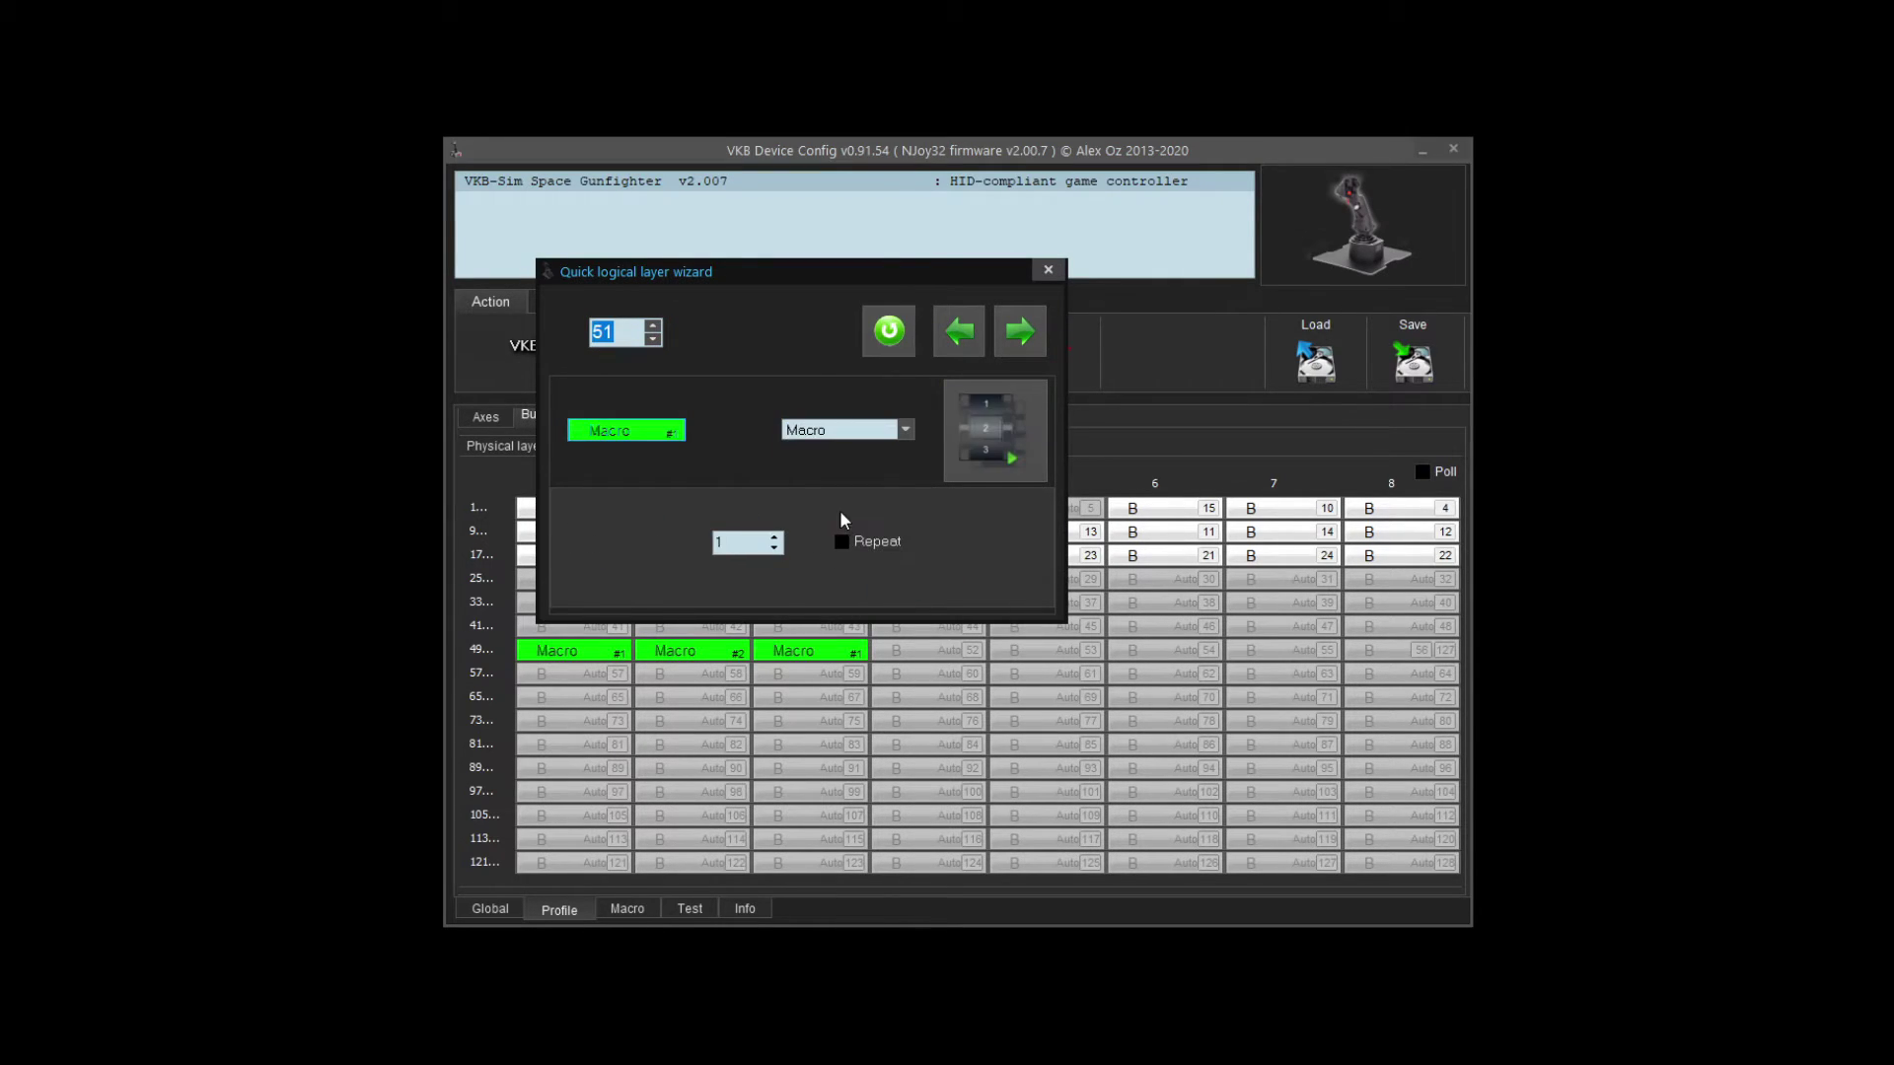
left_click(1048, 270)
left_click(1054, 357)
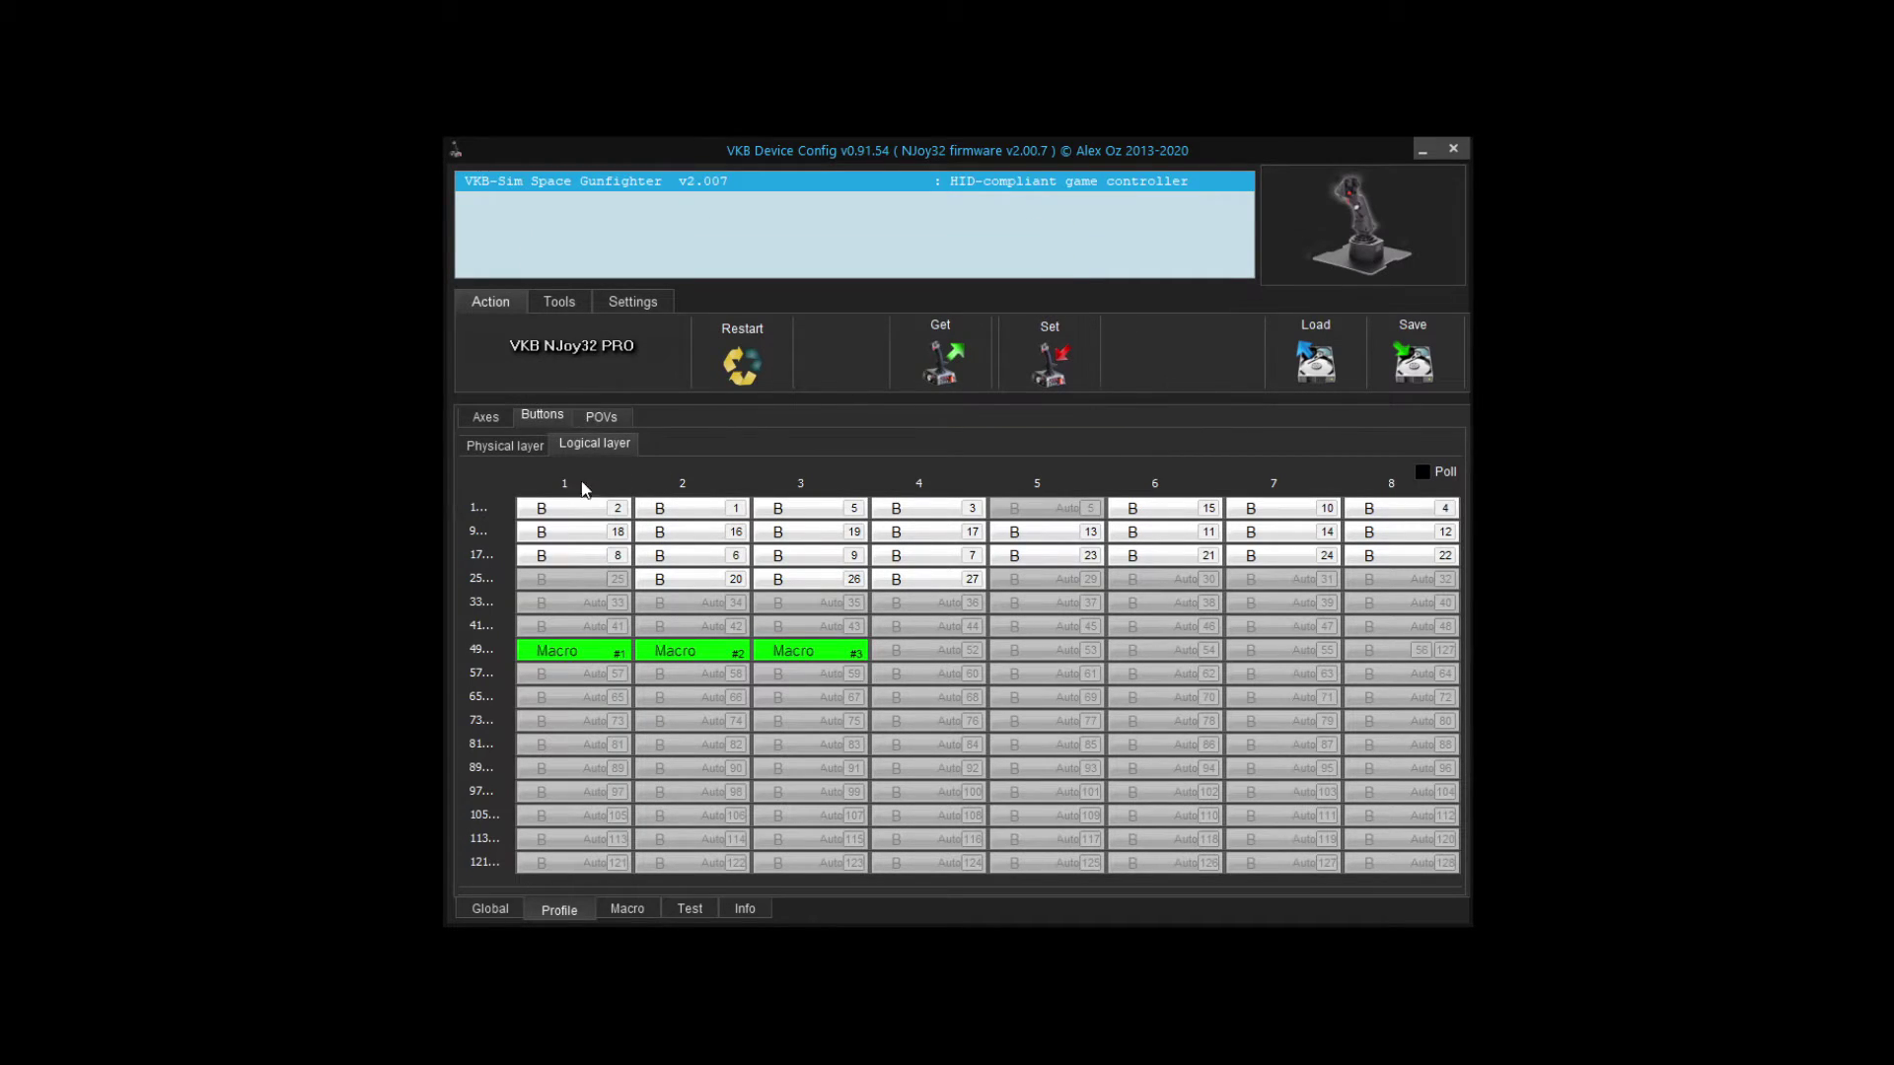
Assign a Button function with button 14 to action 1 of macro 1.
left_click(627, 909)
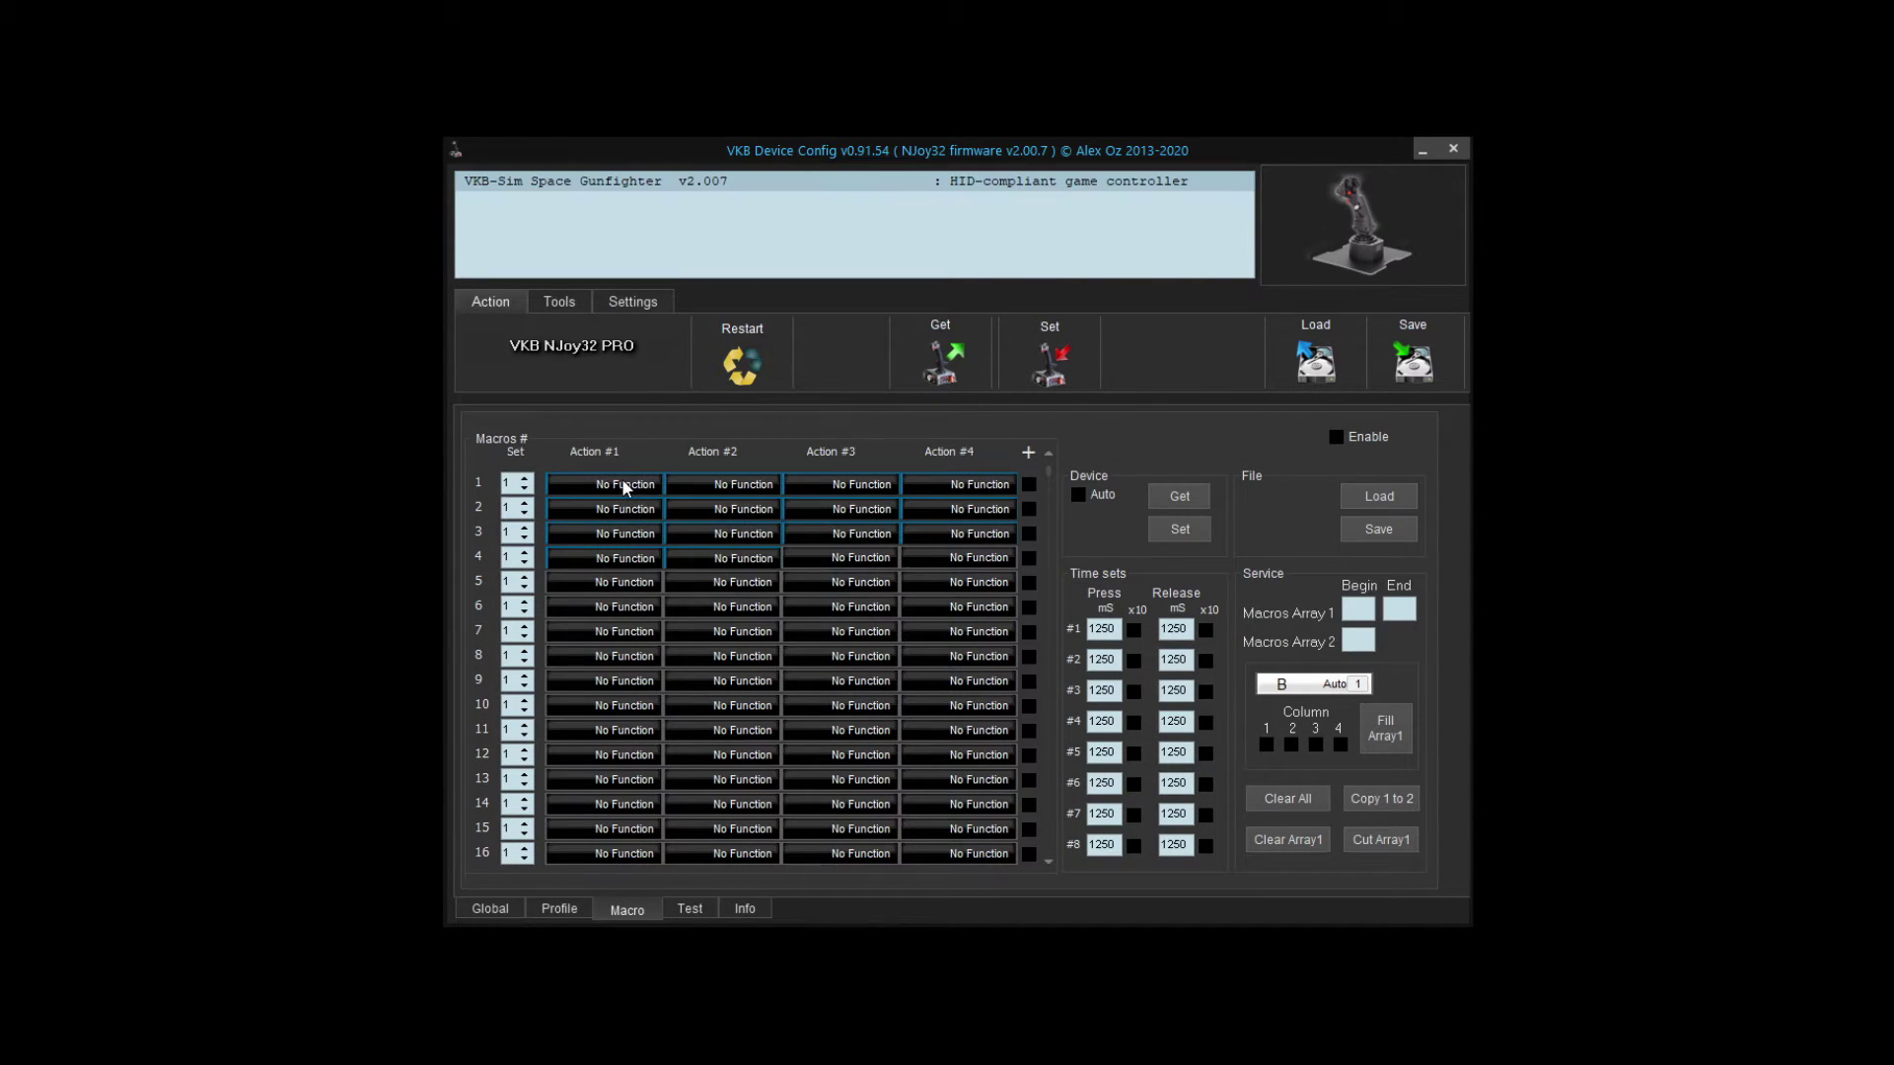
left_click(624, 483)
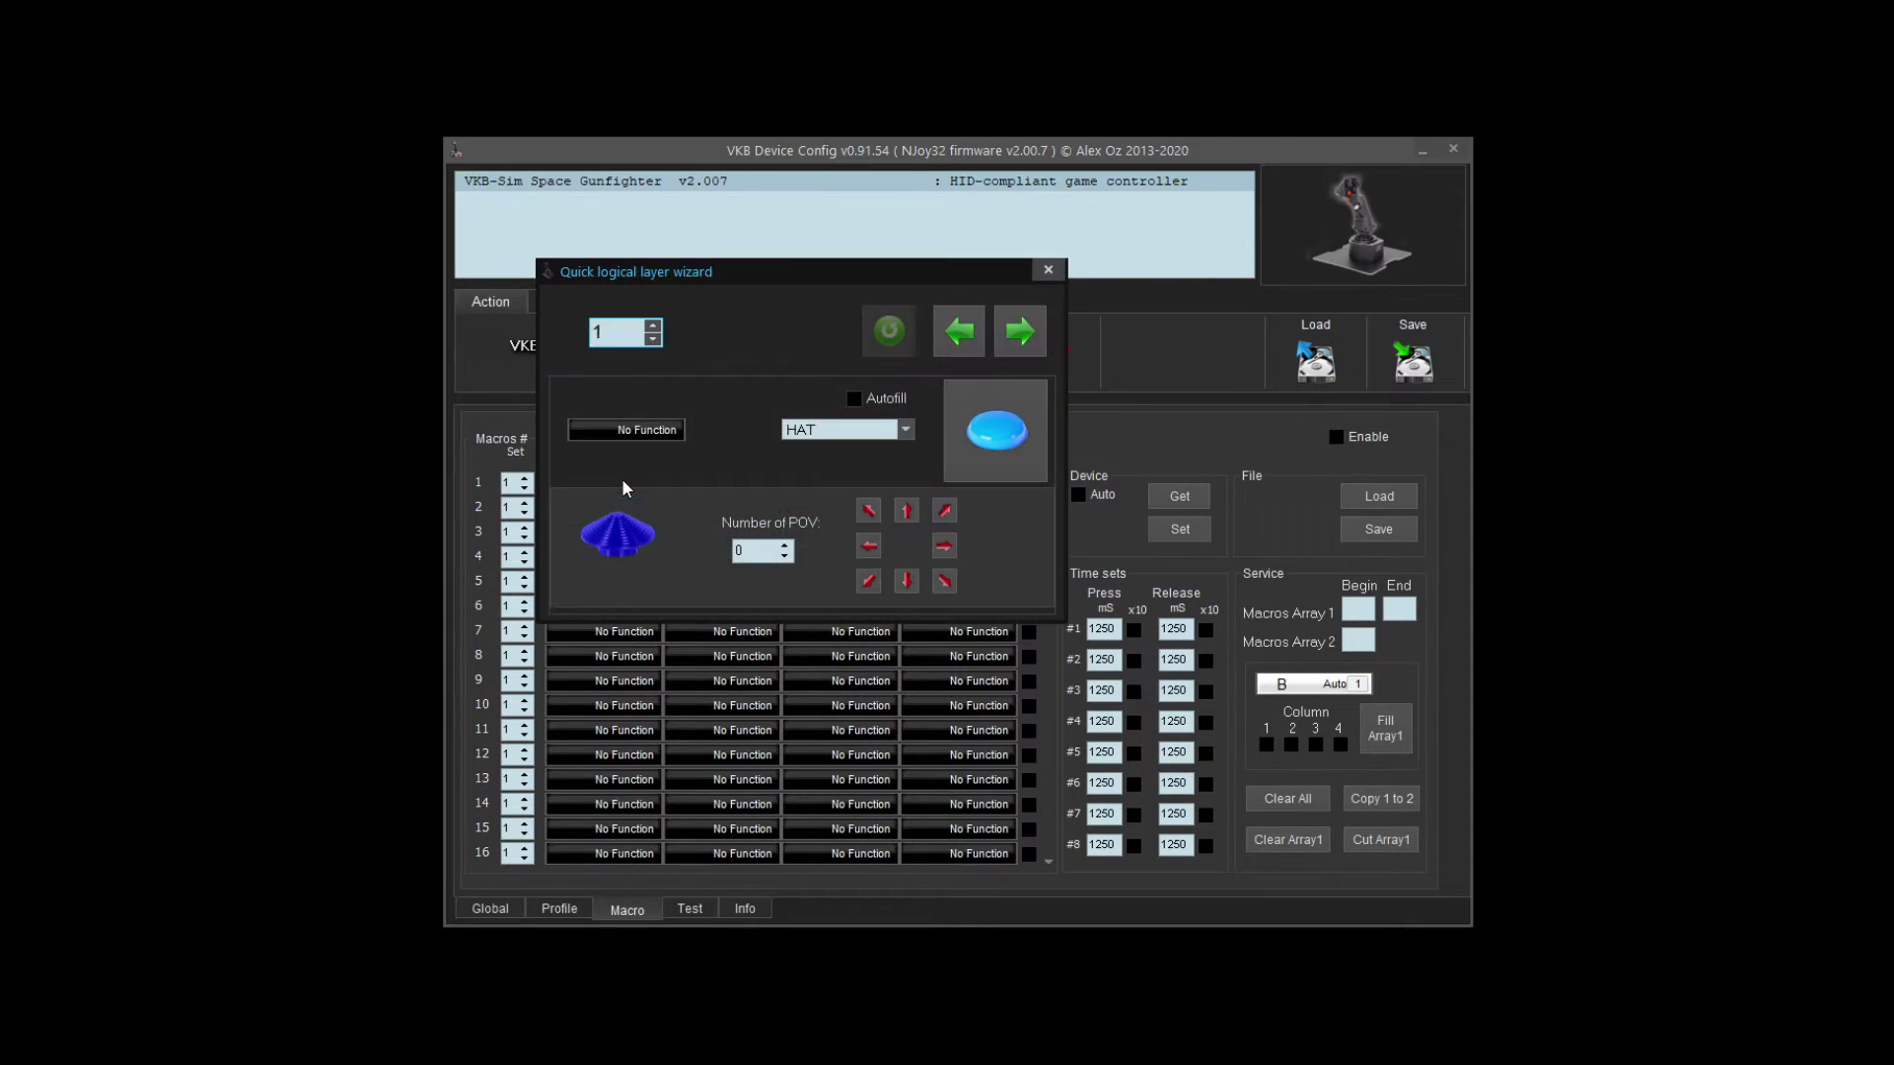
left_click(904, 430)
left_click(890, 451)
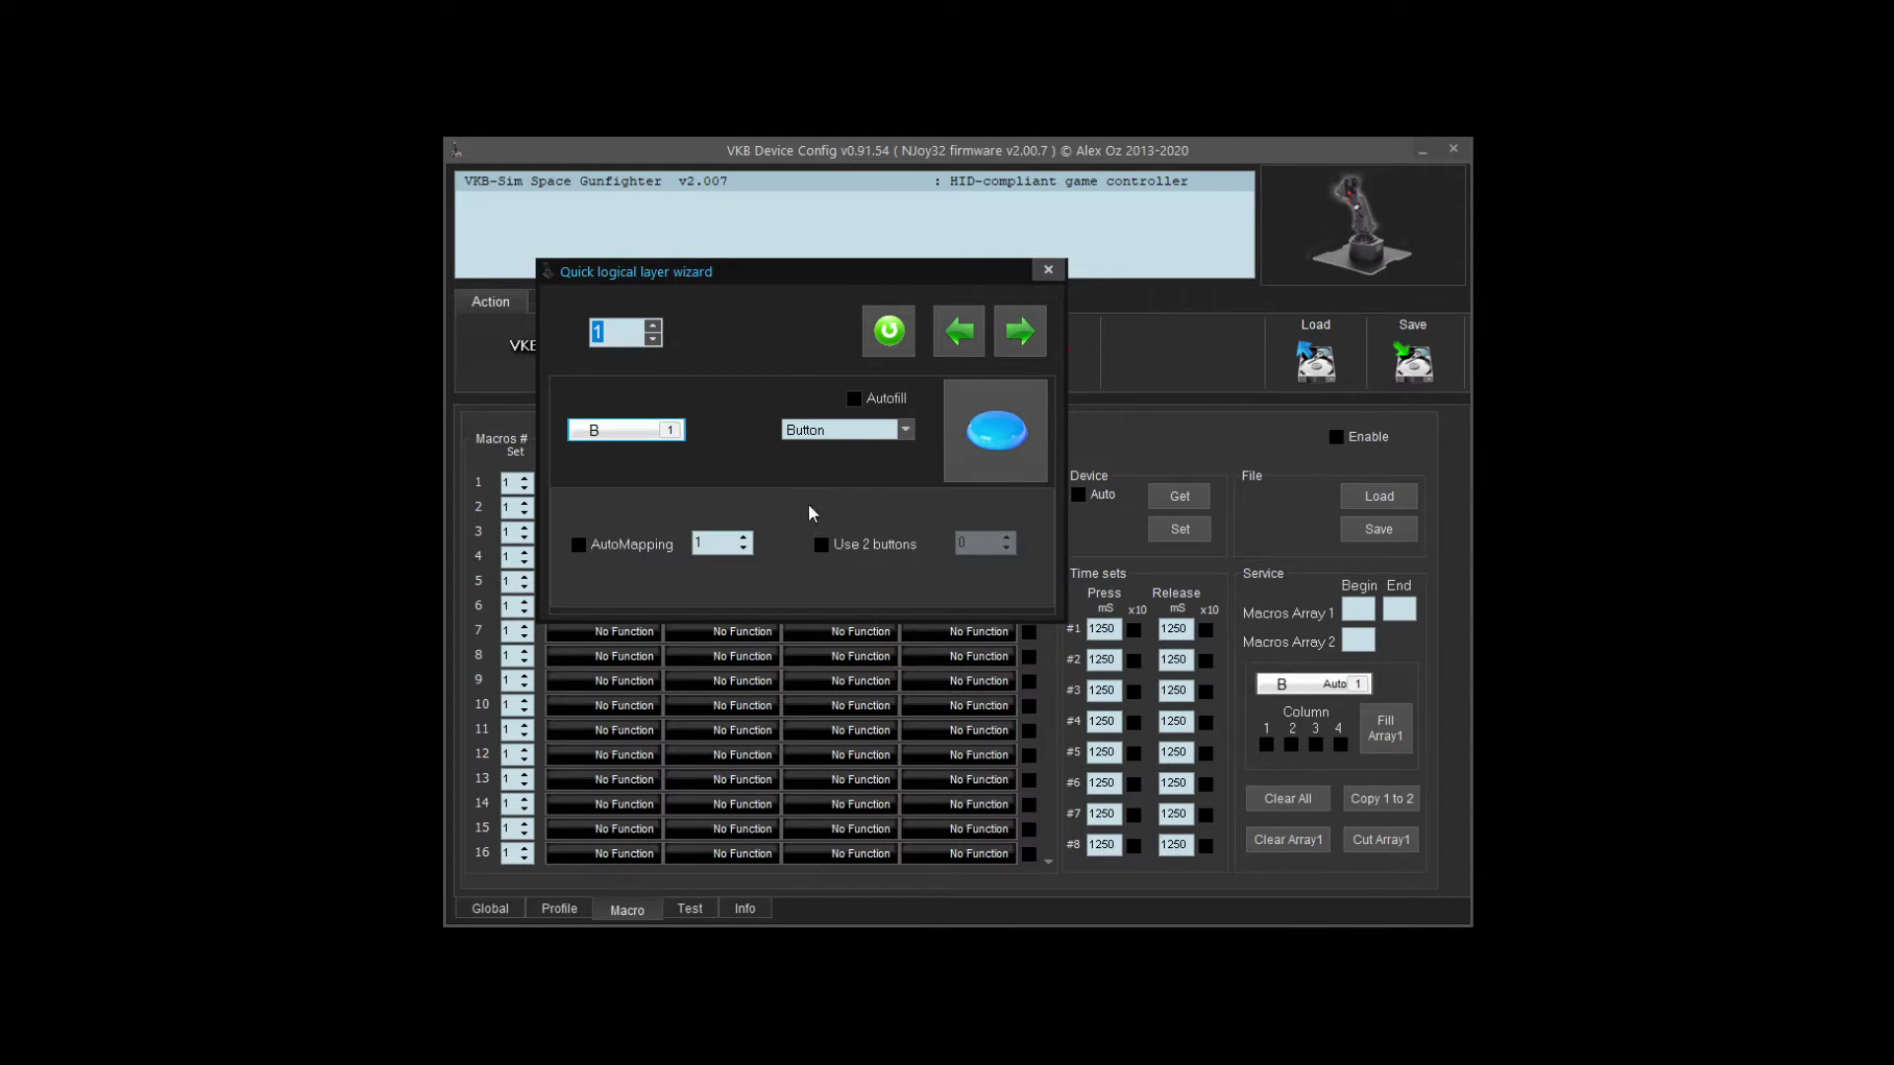
left_click(720, 541)
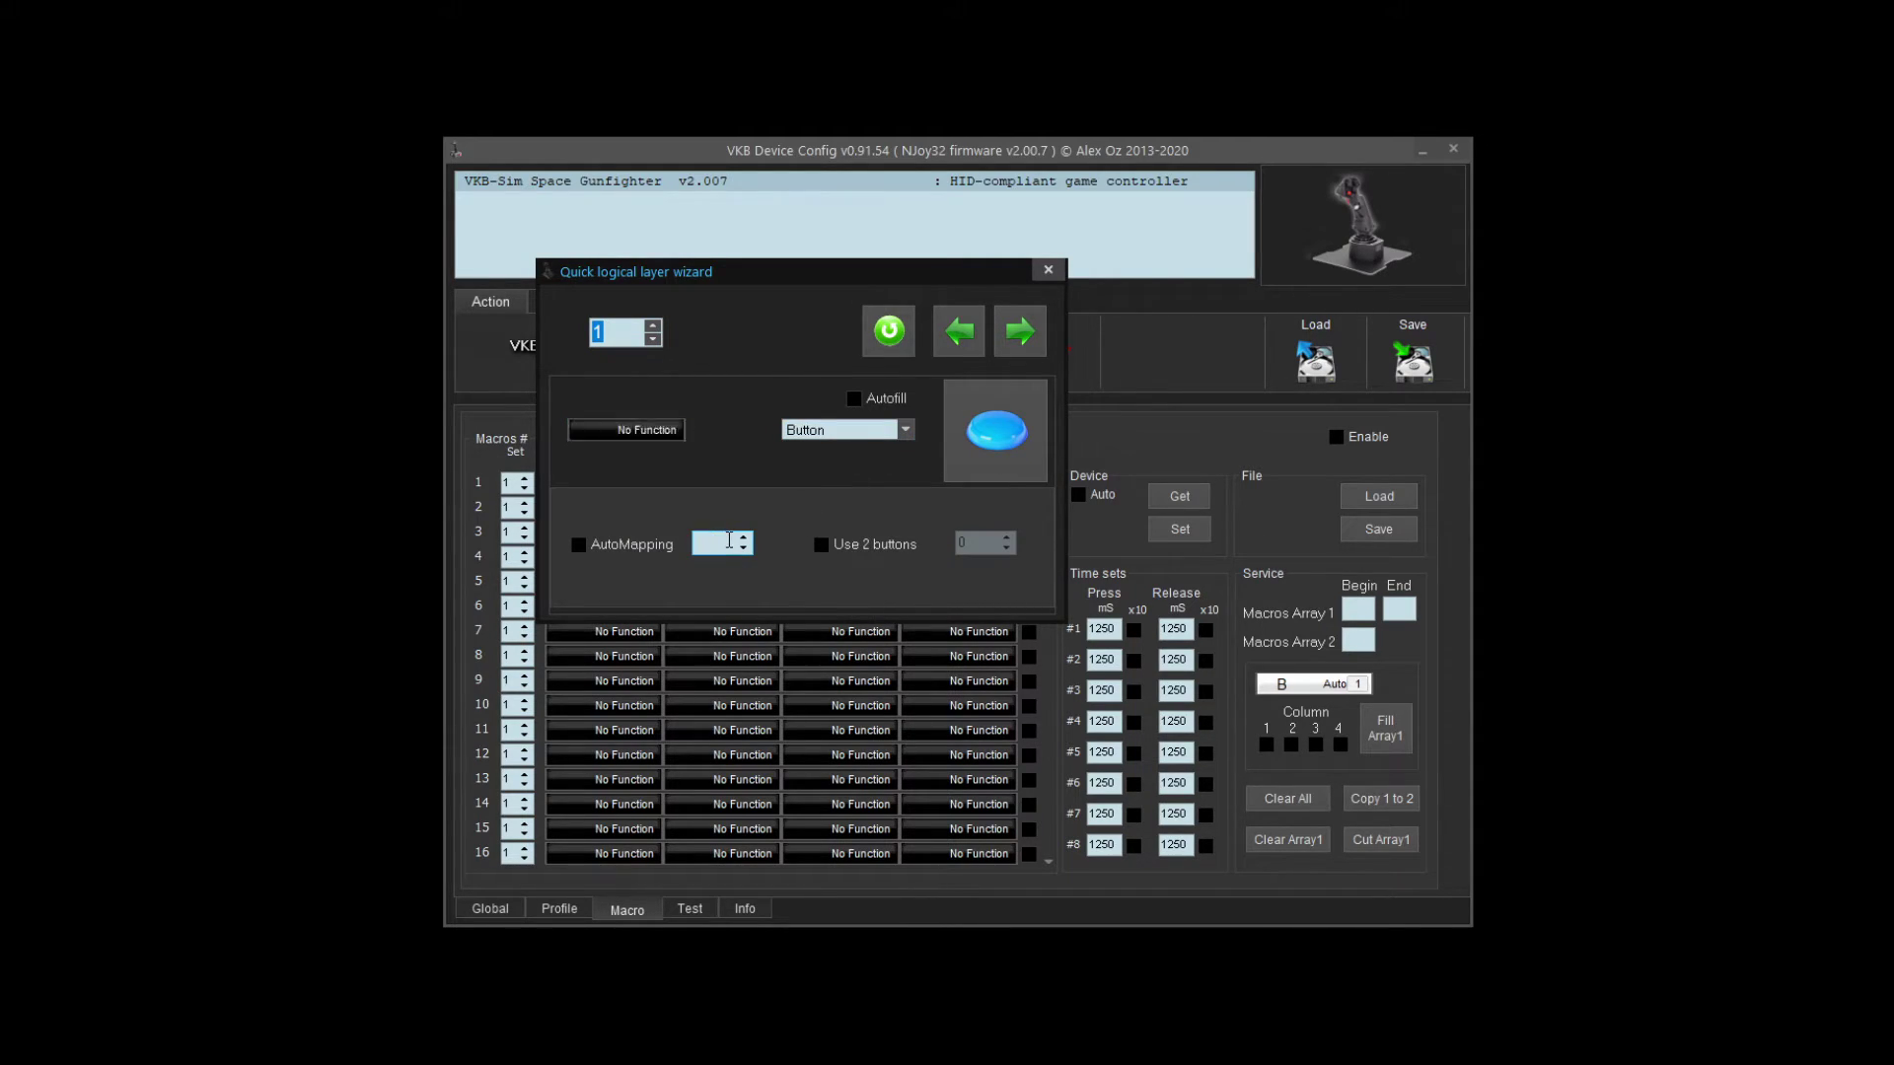
left_click(1048, 270)
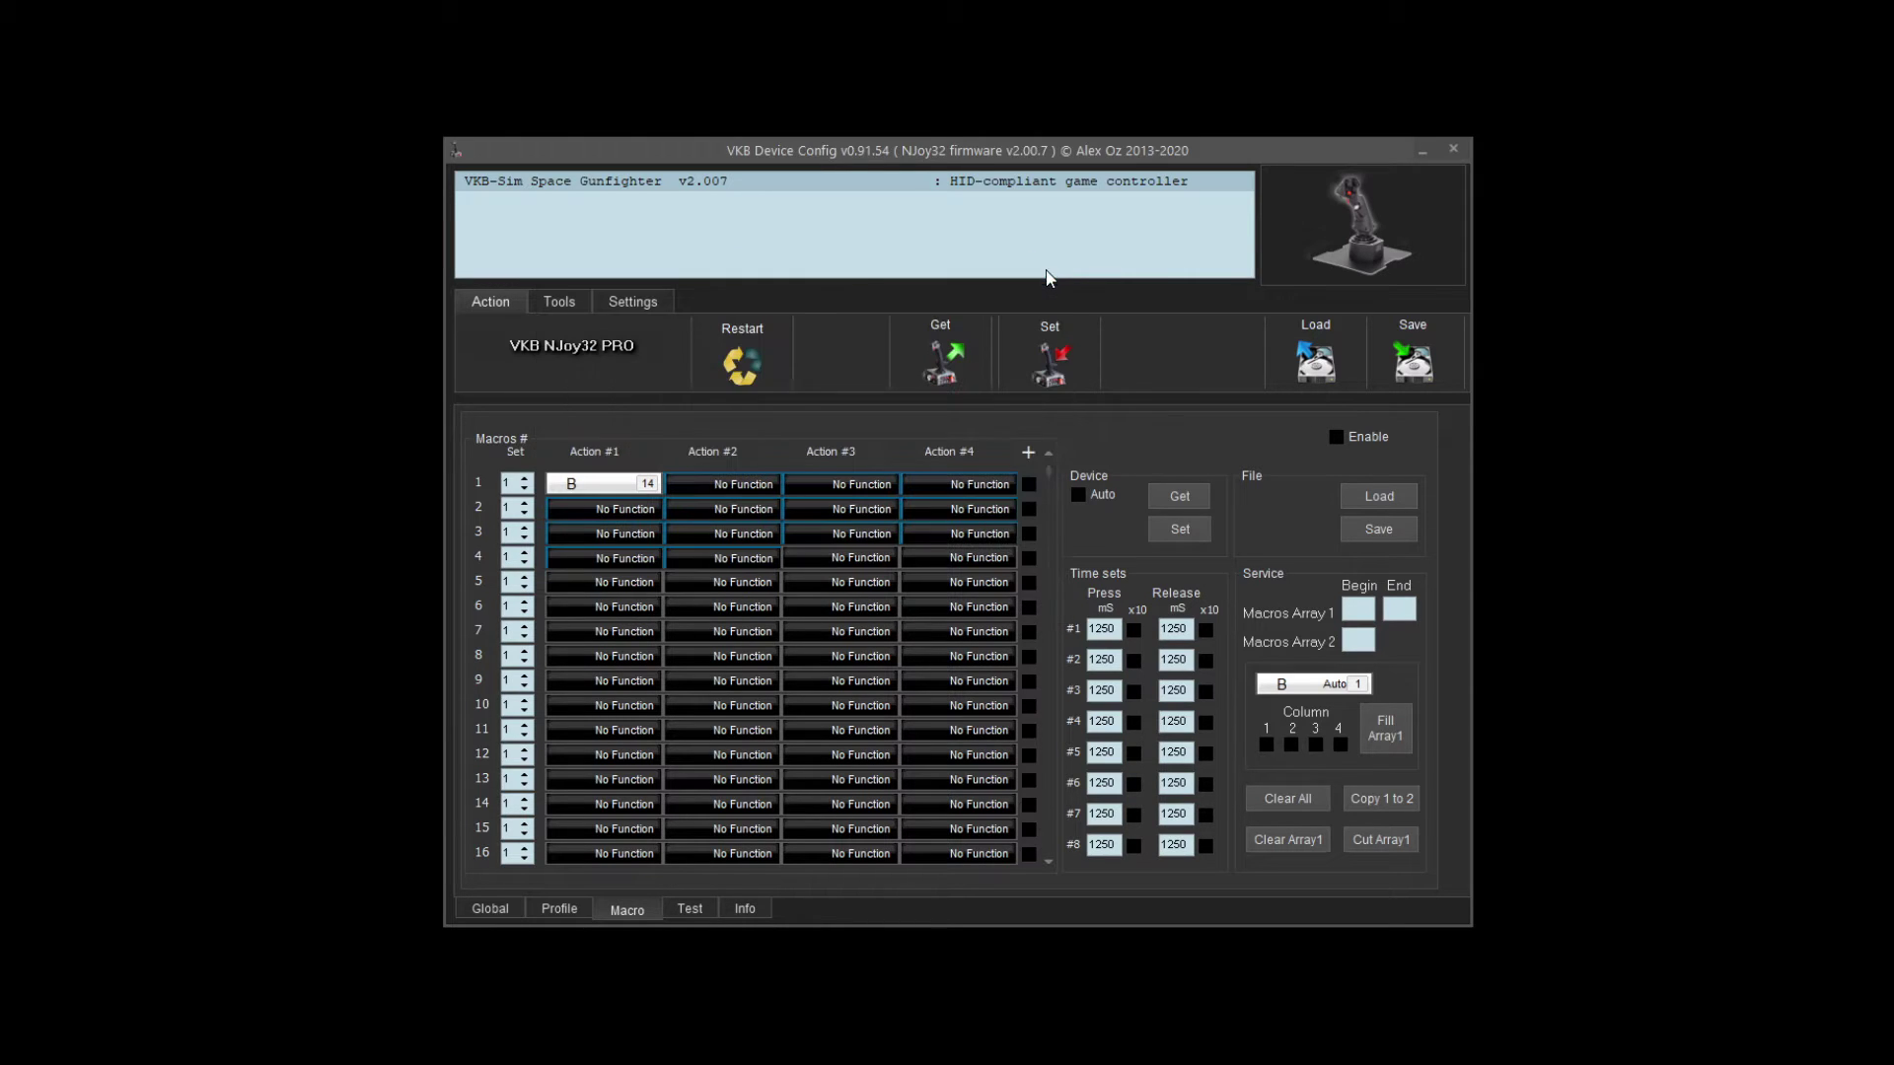
Fill actions 2 to 4 of macro 1 with the Button function, using button 14.
left_click(712, 479)
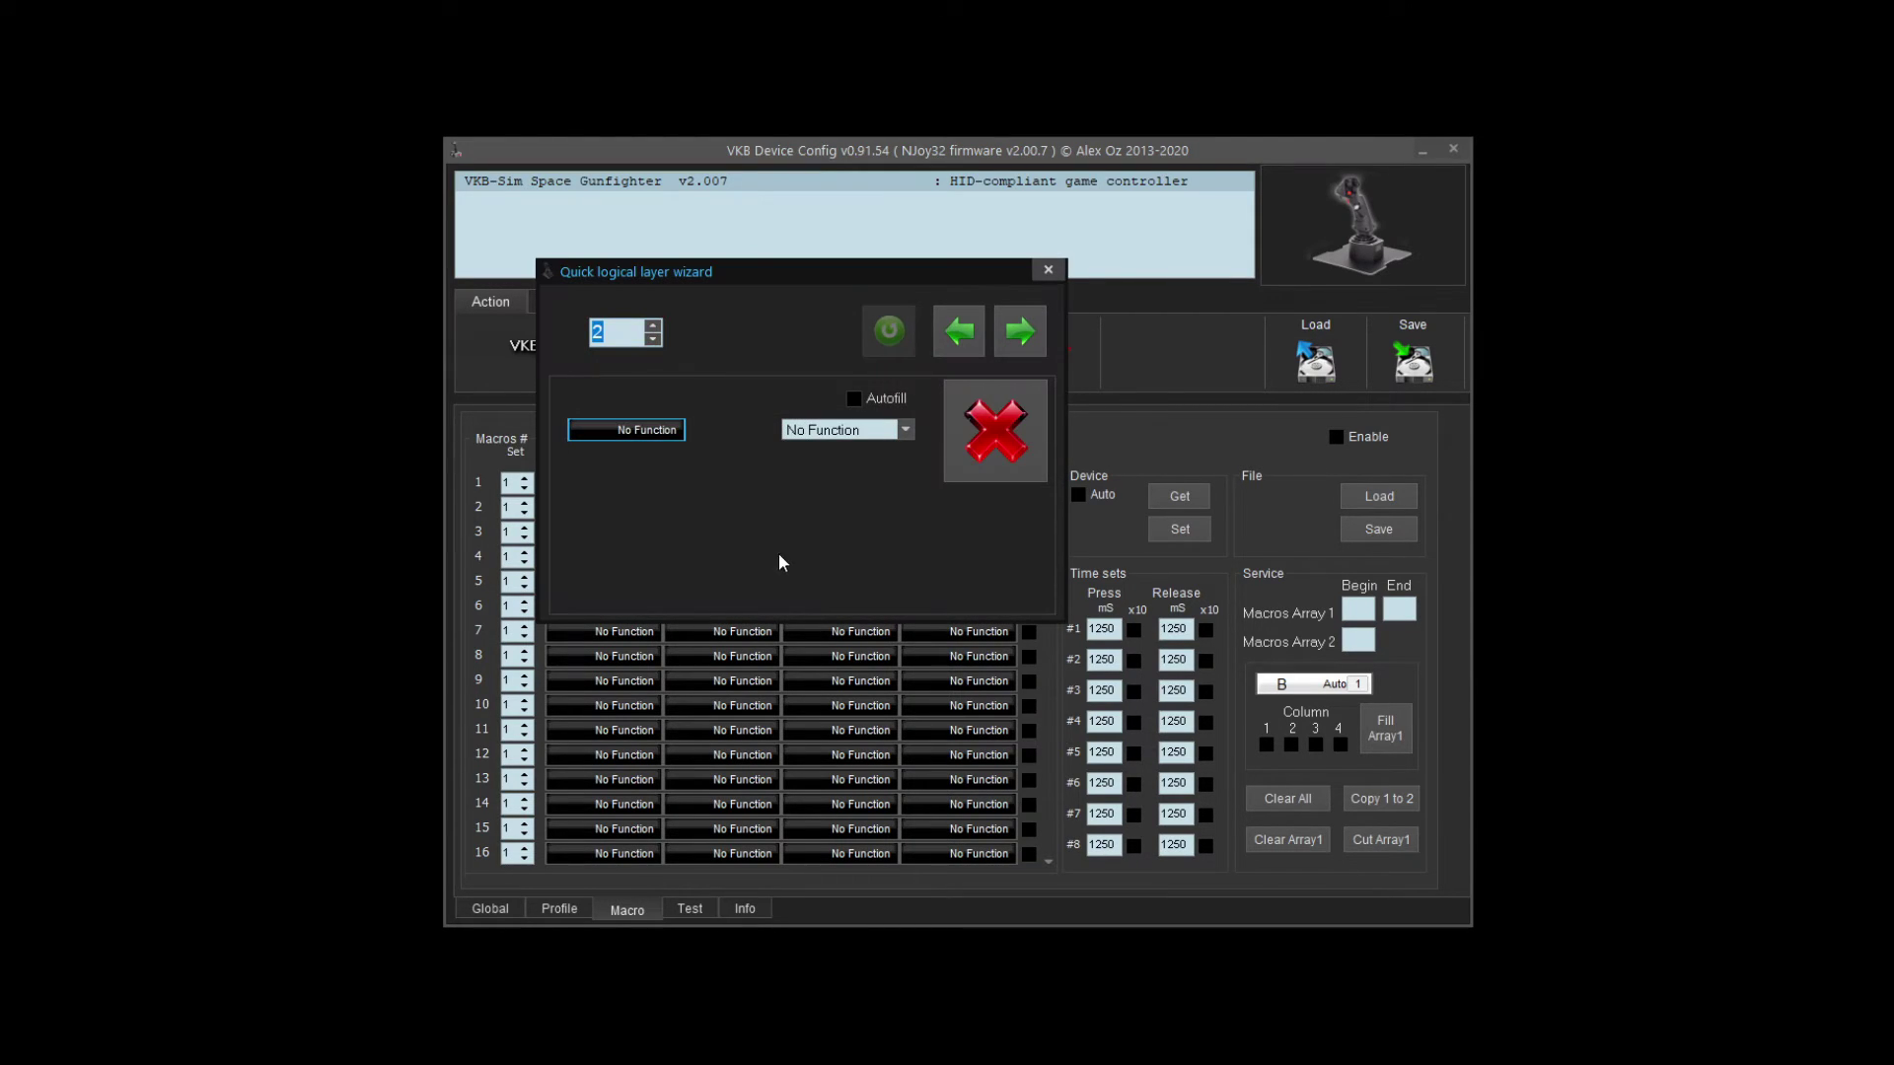
left_click(890, 441)
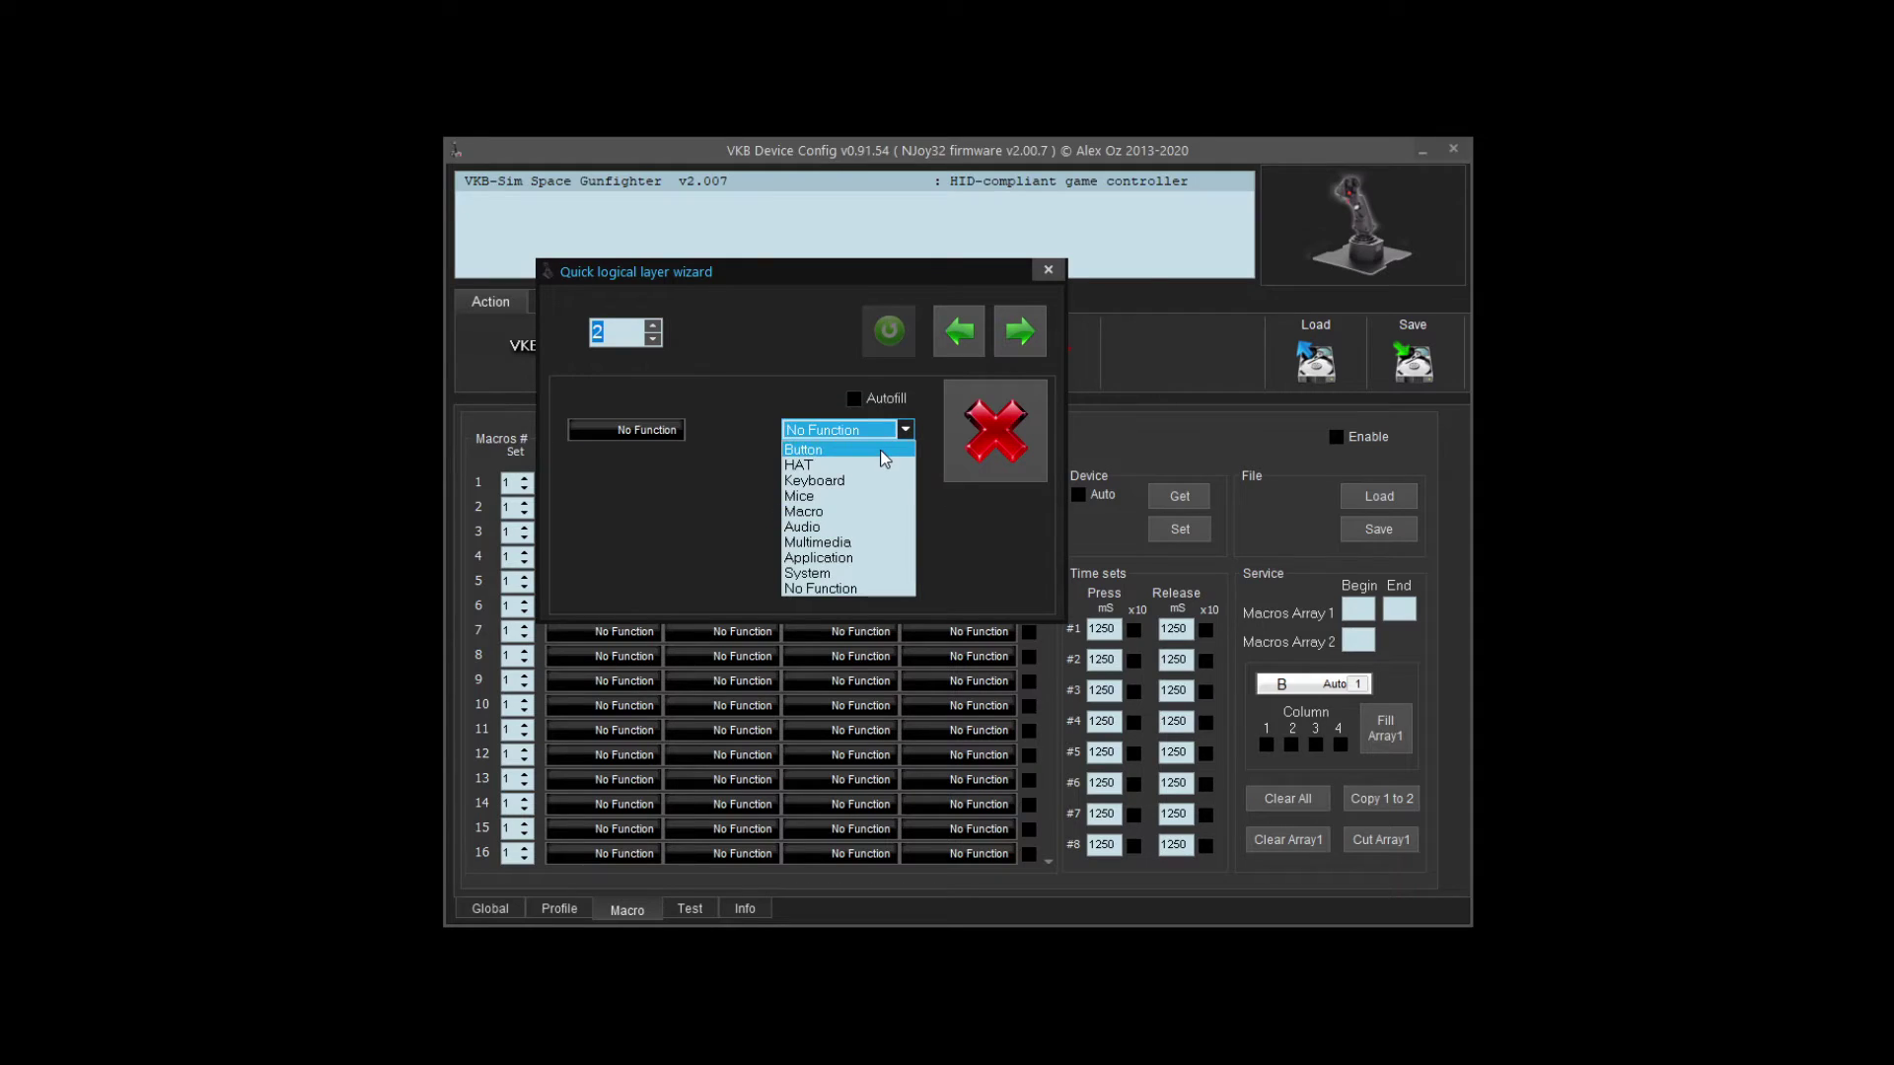
left_click(886, 452)
left_click(735, 545)
type("14")
left_click(1020, 331)
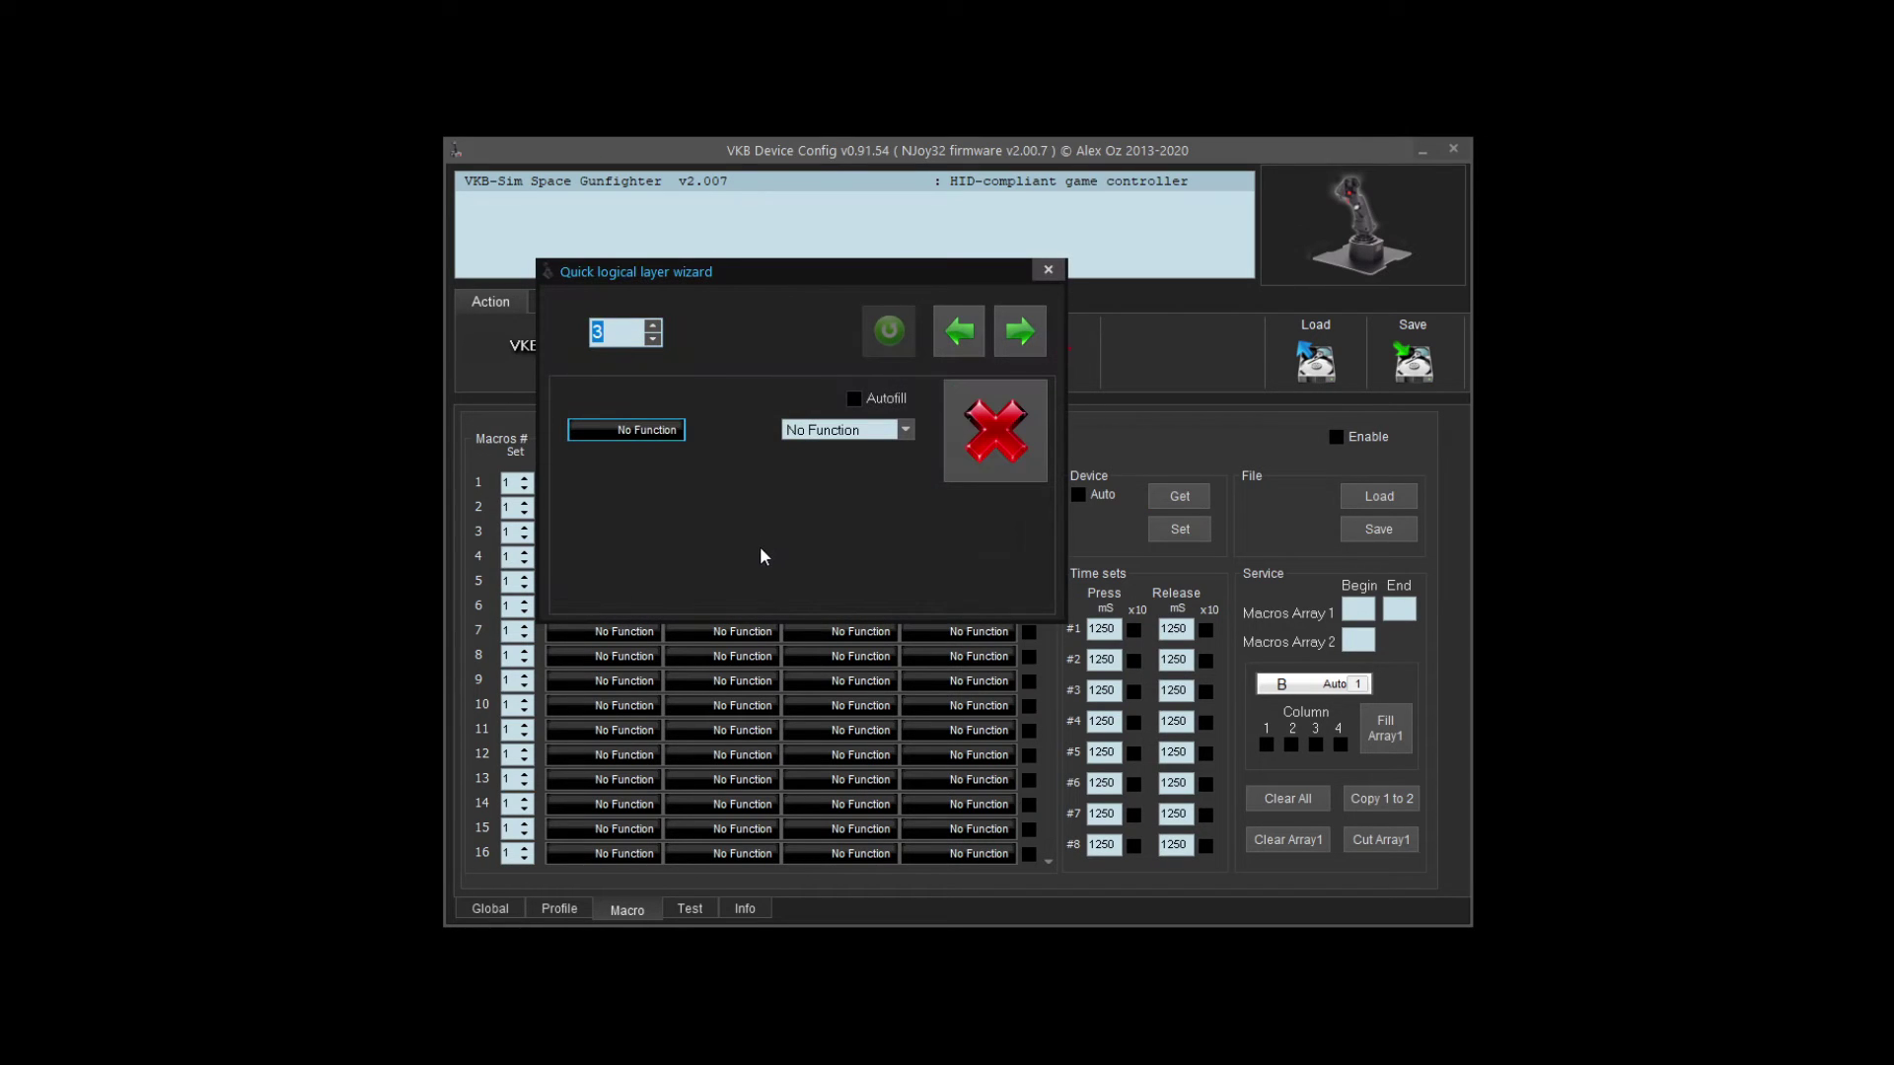
left_click(906, 430)
left_click(839, 464)
left_click(1020, 331)
Fill the four actions of macro 2 with the Button function, using button 11.
left_click(905, 430)
left_click(840, 452)
left_click(905, 430)
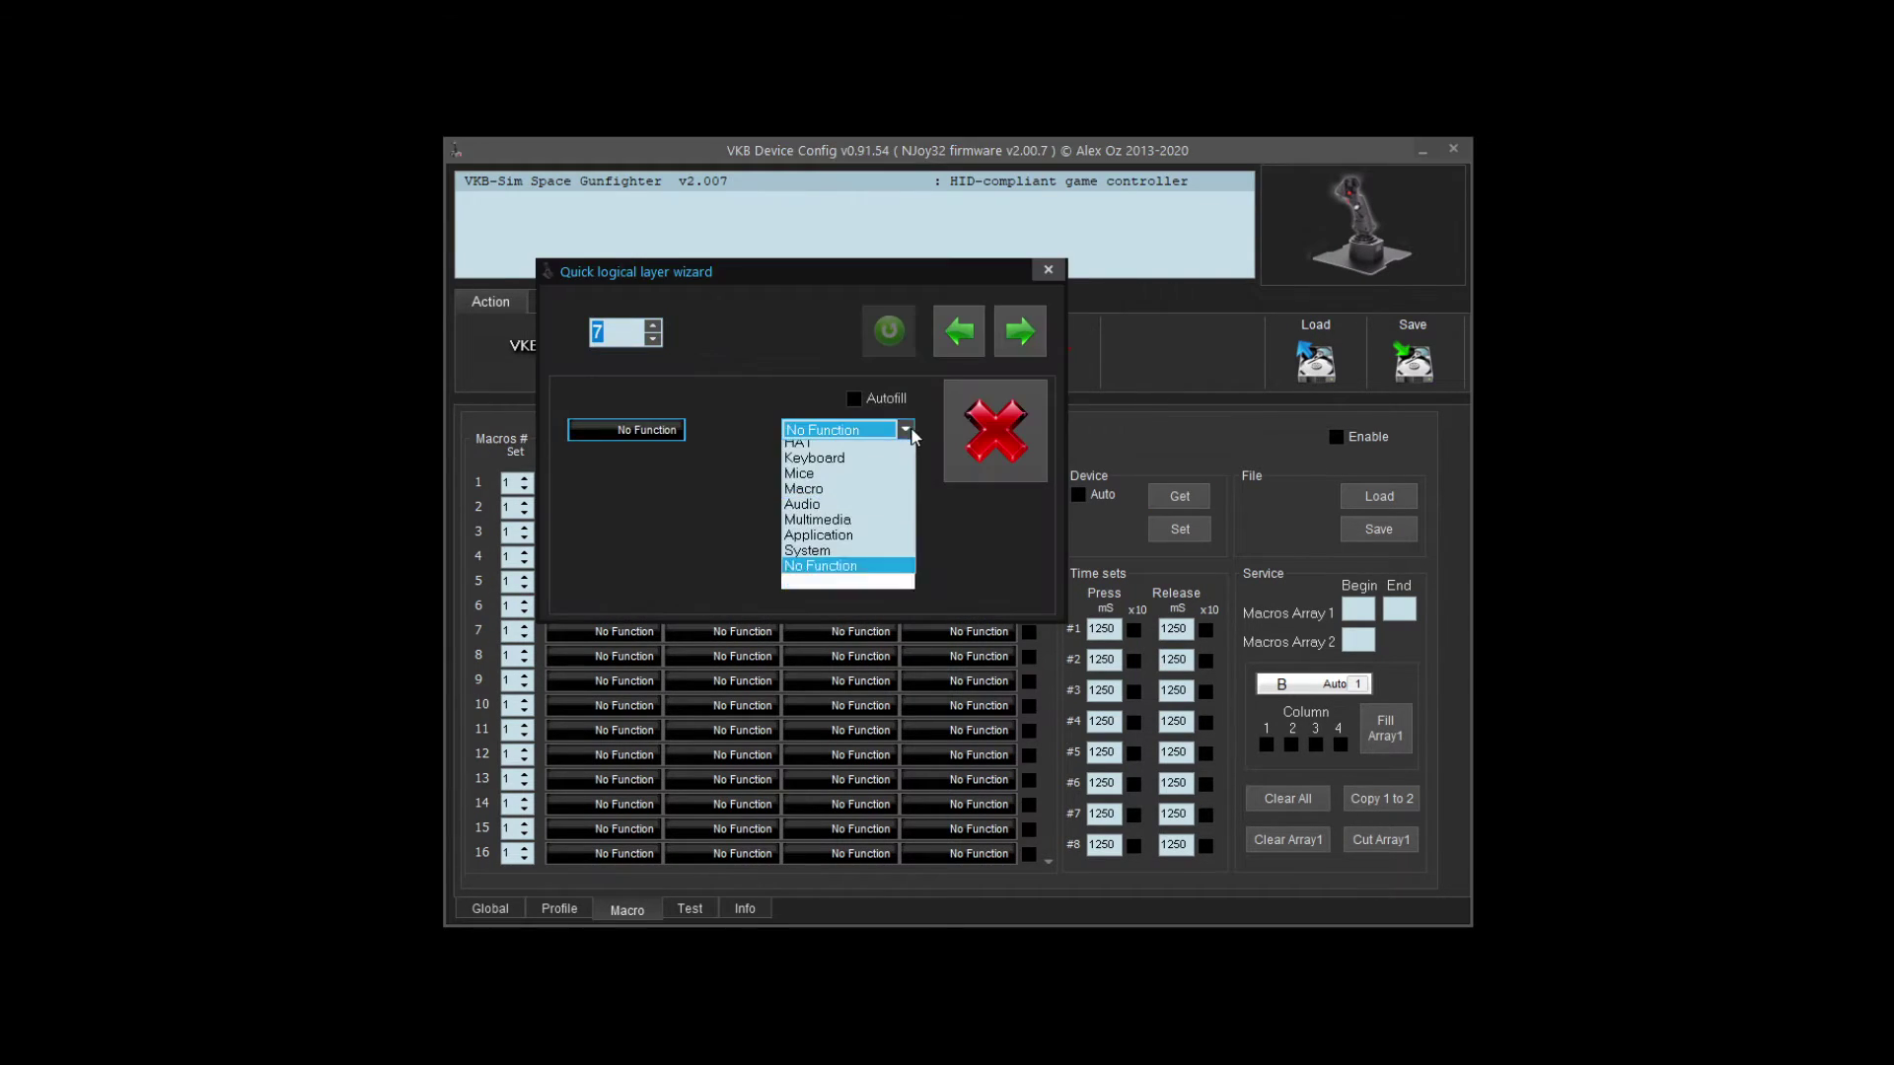
left_click(840, 453)
left_click(906, 430)
left_click(878, 452)
Fill the four actions of macro 3 with the Button function, using button 12.
left_click(905, 430)
left_click(873, 452)
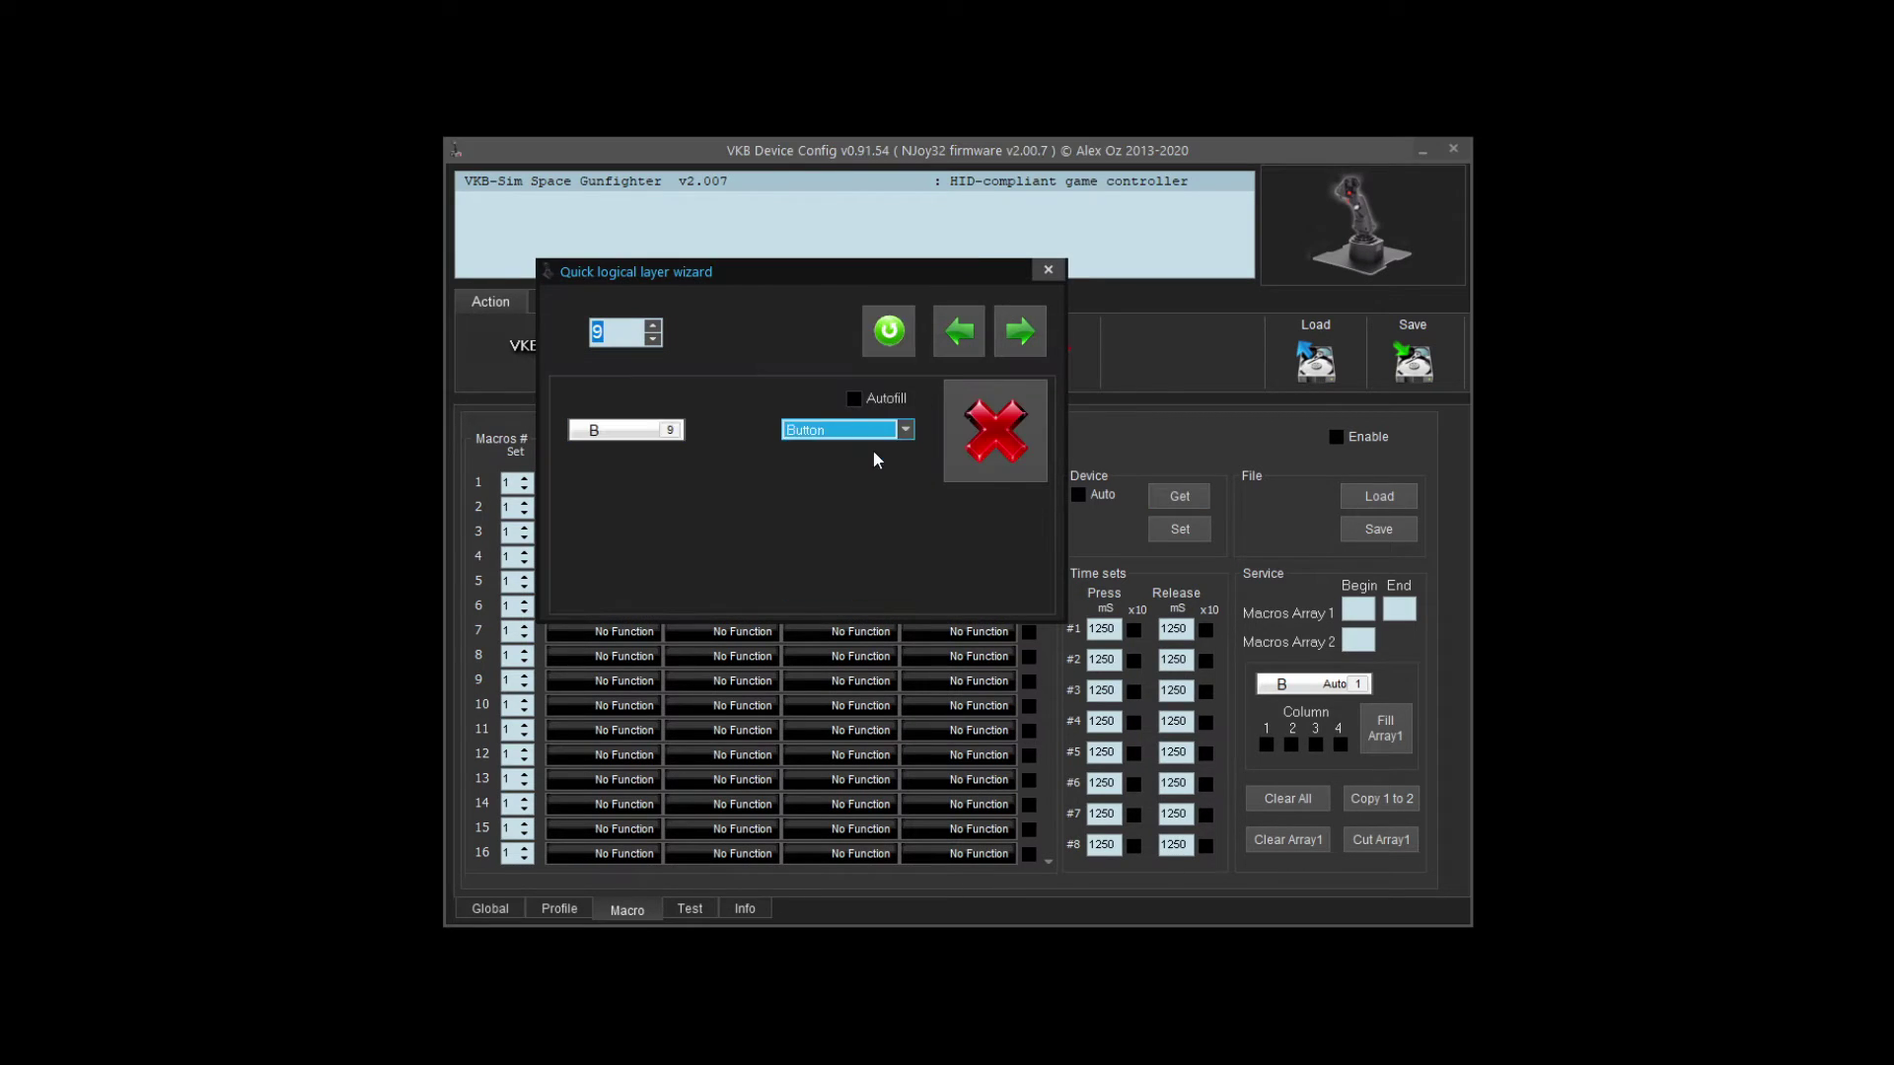
left_click(906, 430)
left_click(873, 452)
left_click(1036, 274)
left_click(905, 430)
left_click(873, 452)
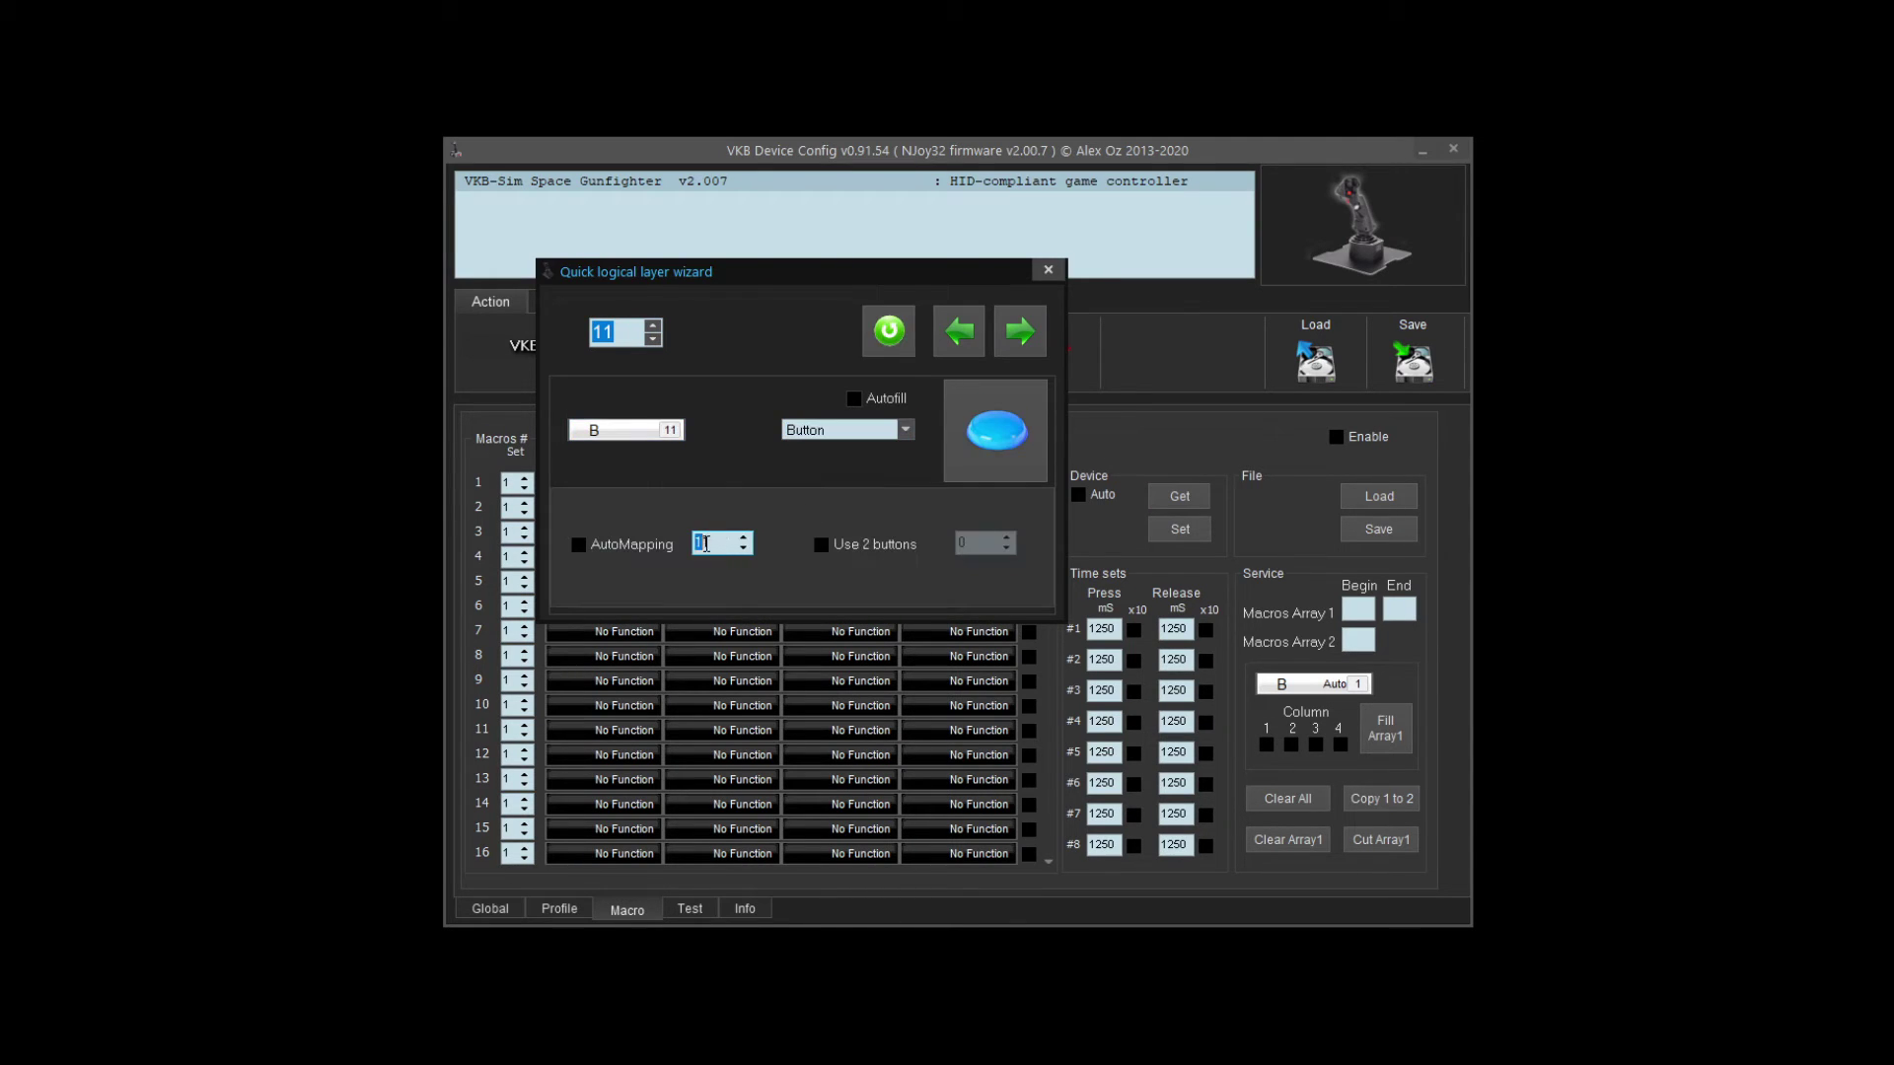
left_click(905, 430)
left_click(873, 452)
Assign time sets 2 and 3 to macros 2 and 3, and write 10 ms press and release times for sets 1 to 3 into the device.
left_click(524, 504)
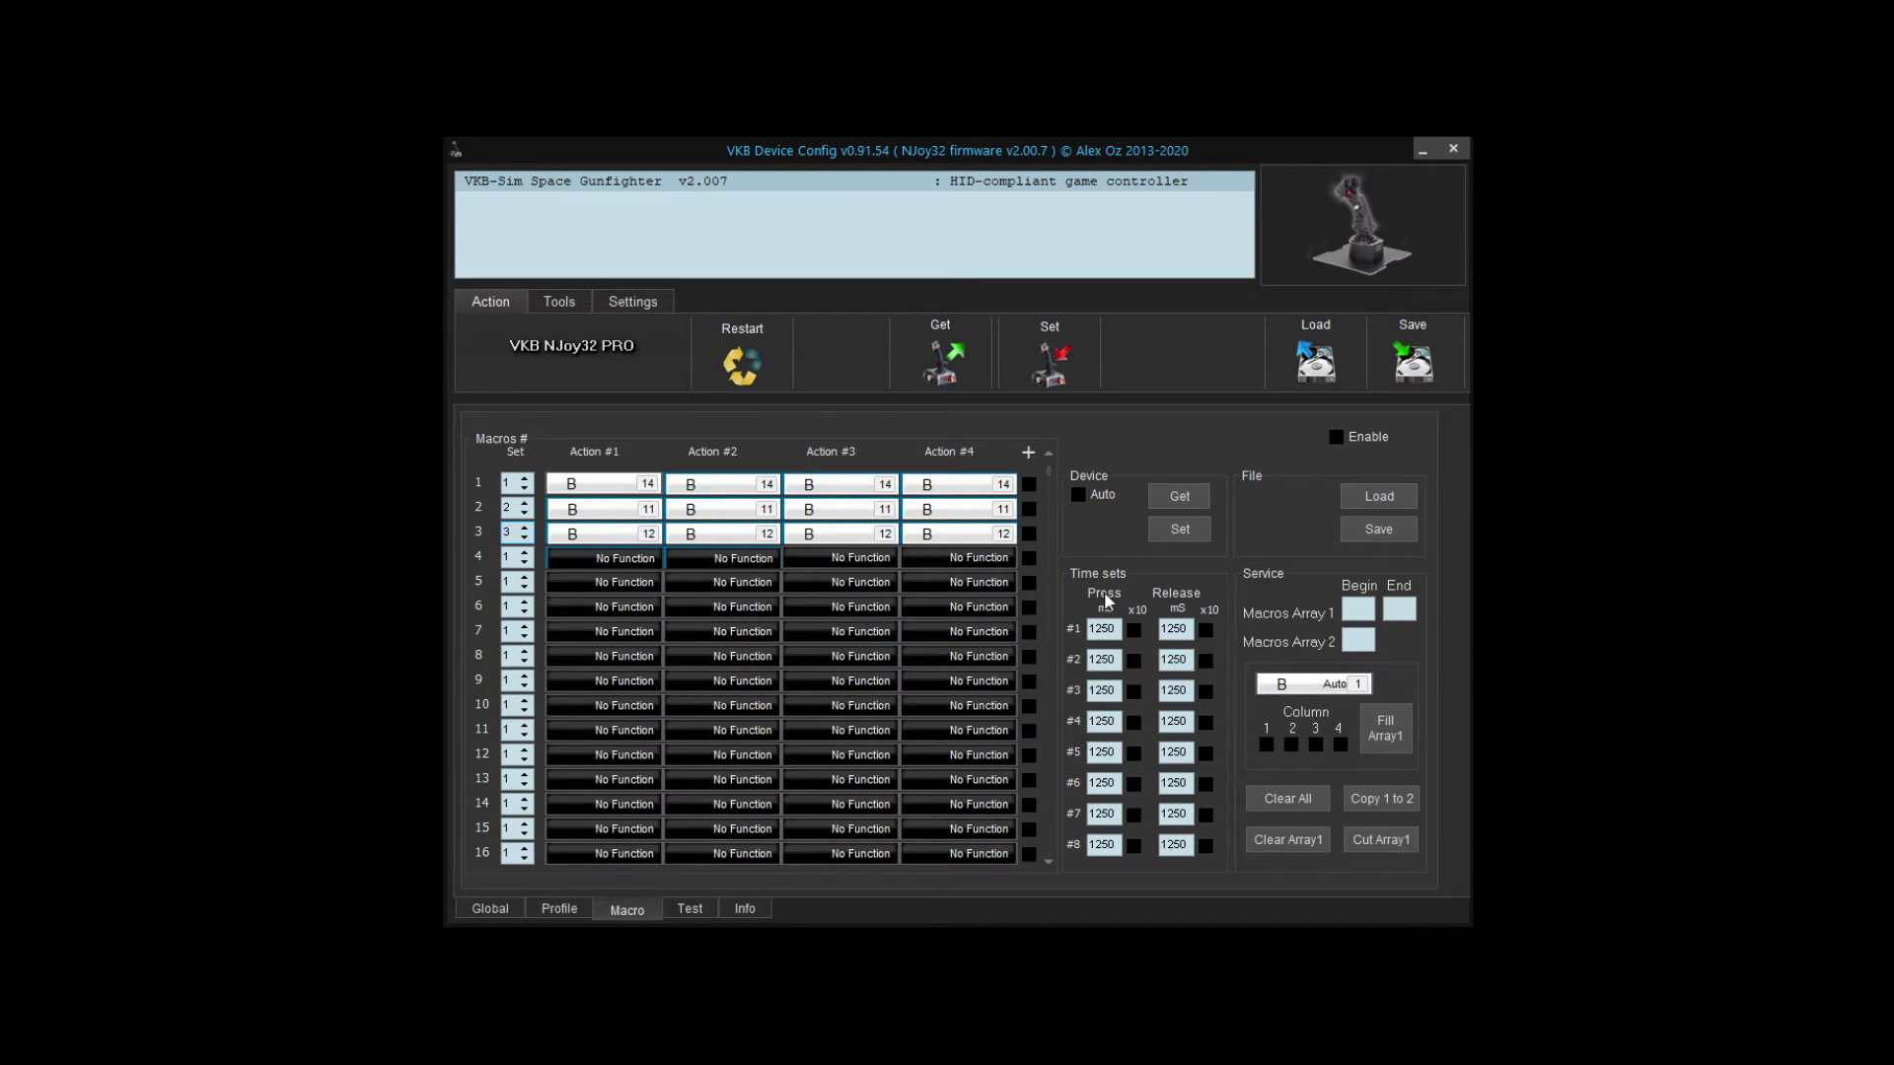
double_click(1116, 629)
type("10")
key("Tab")
type("10")
key("Tab")
left_click(1180, 533)
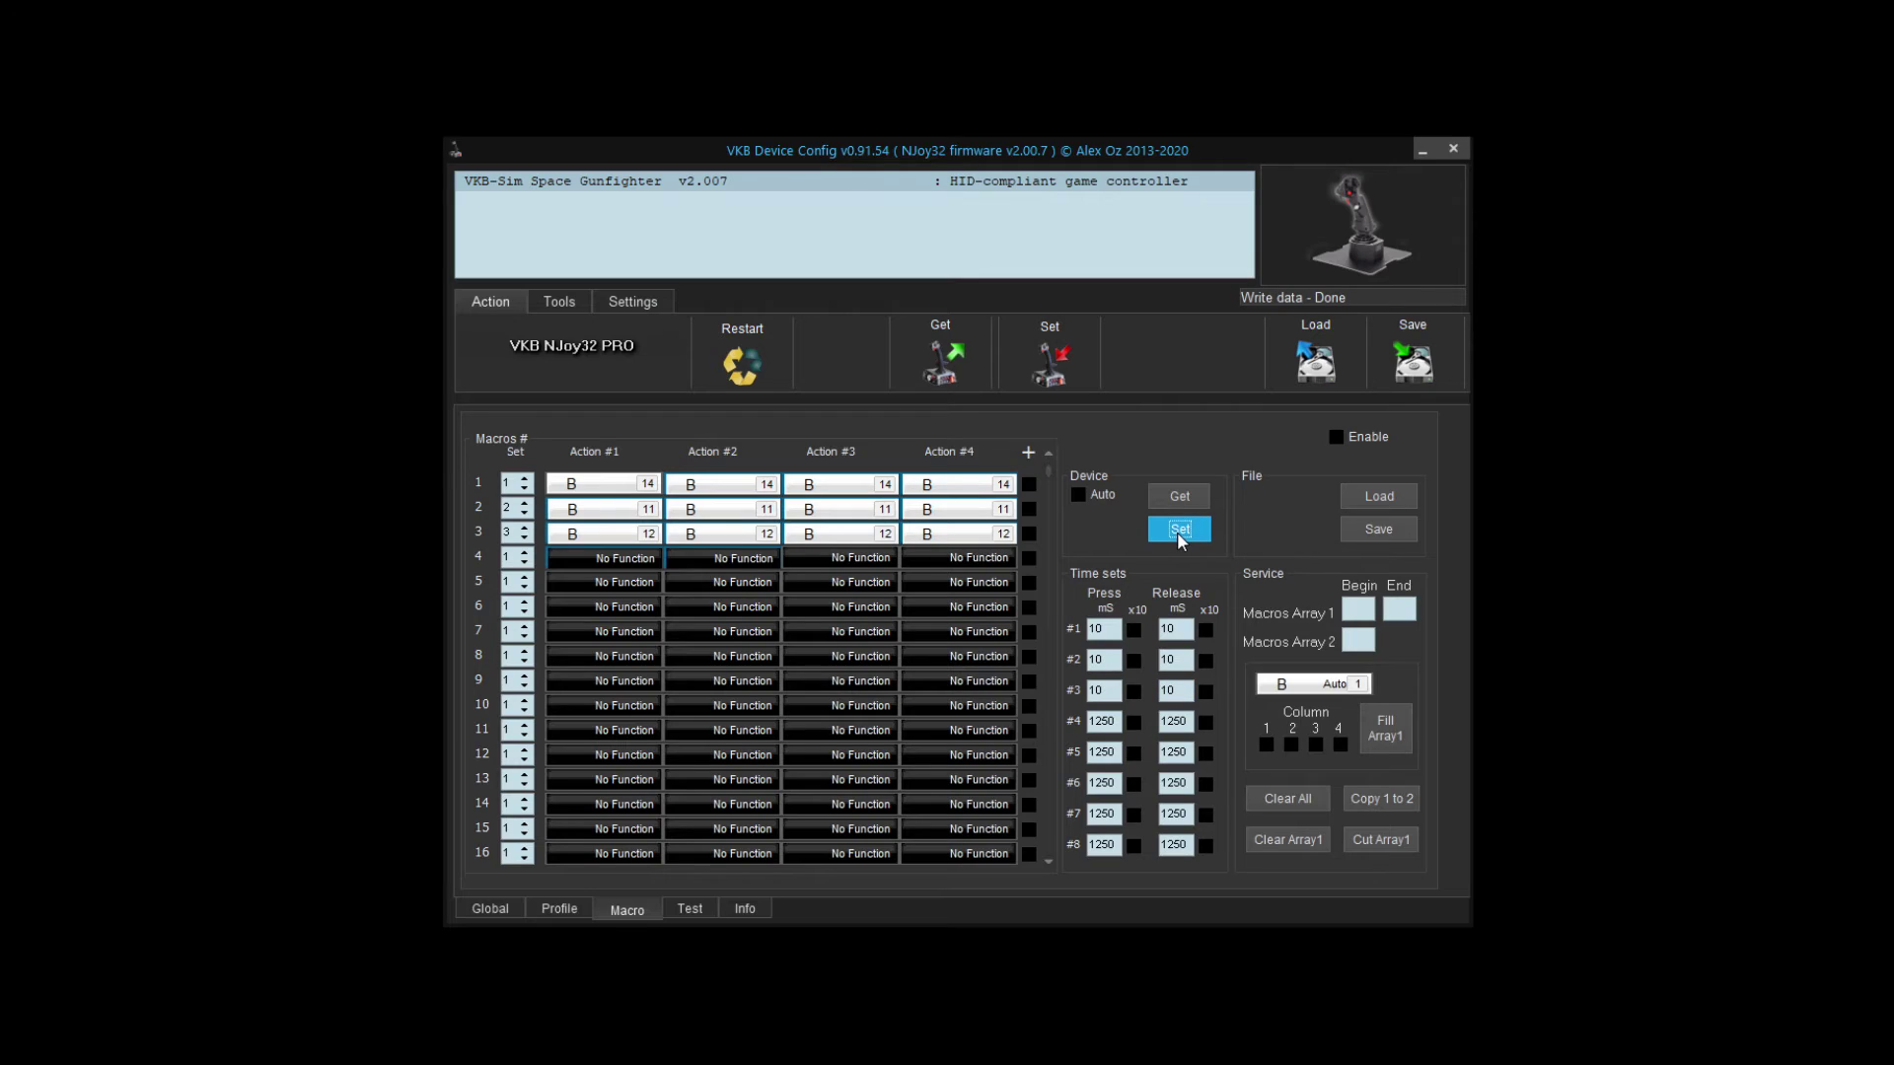